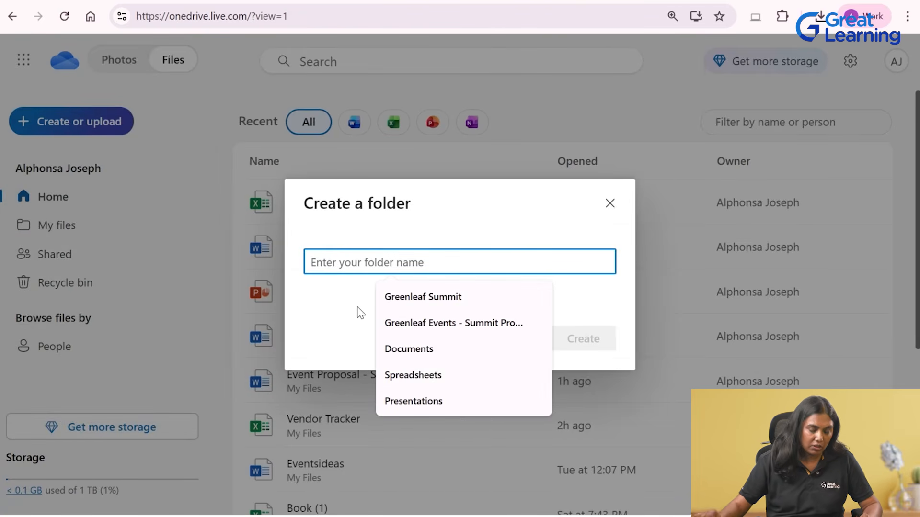
# Step: Name the new folder "Bluewave Retail - Sales Pitch Project" and create it
pyautogui.write('Bl')
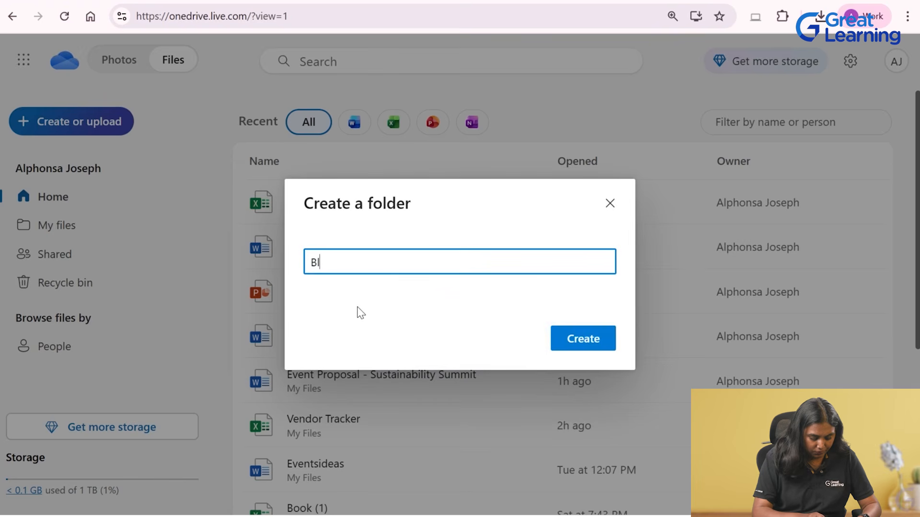
pyautogui.write('uewave Reta')
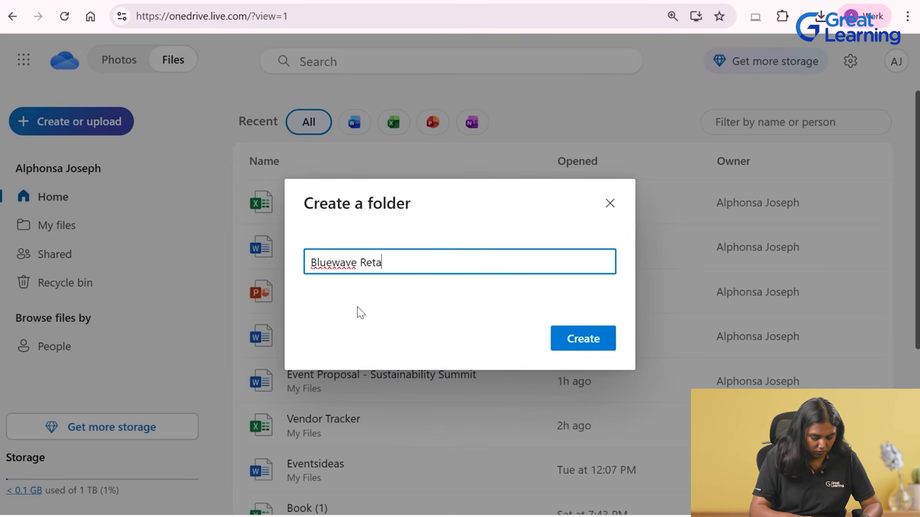
pyautogui.write('il - Sales Pitch Project')
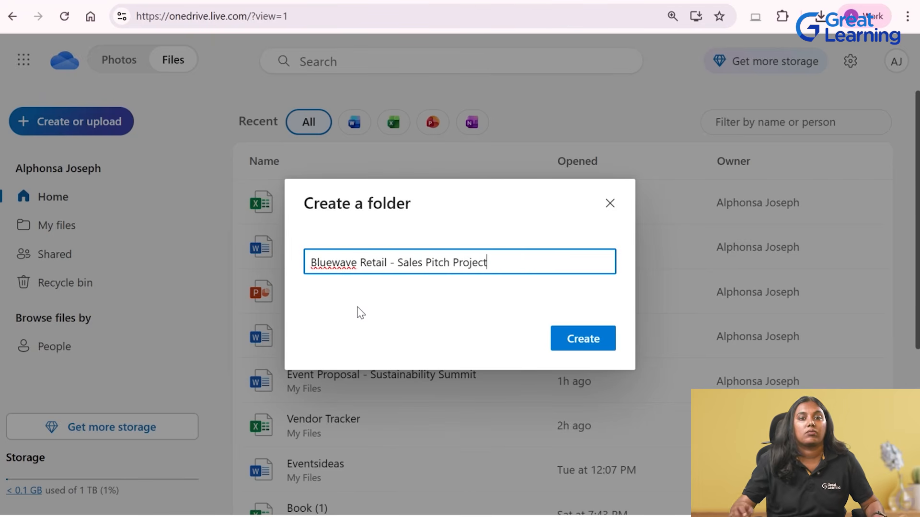
pyautogui.click(571, 339)
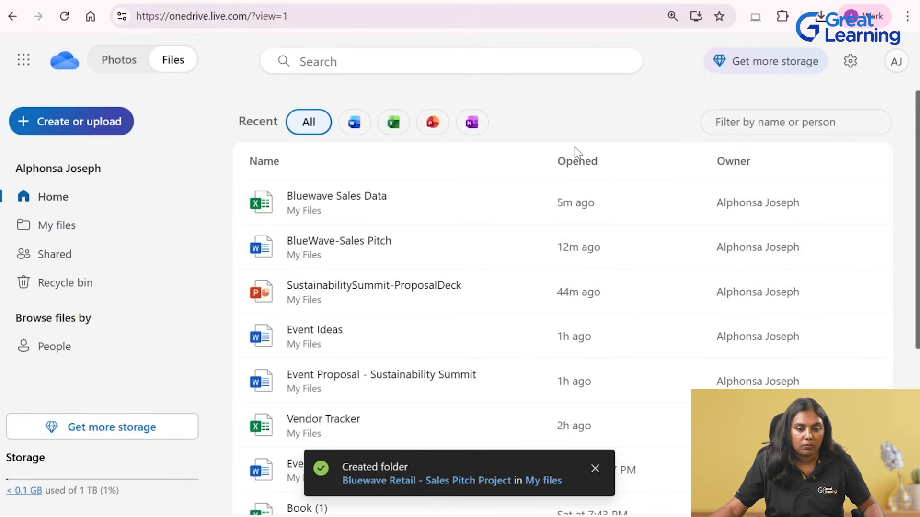
# Step: Open the Bluewave Retail - Sales Pitch Project folder from My files
pyautogui.scroll(-5, 913, 286)
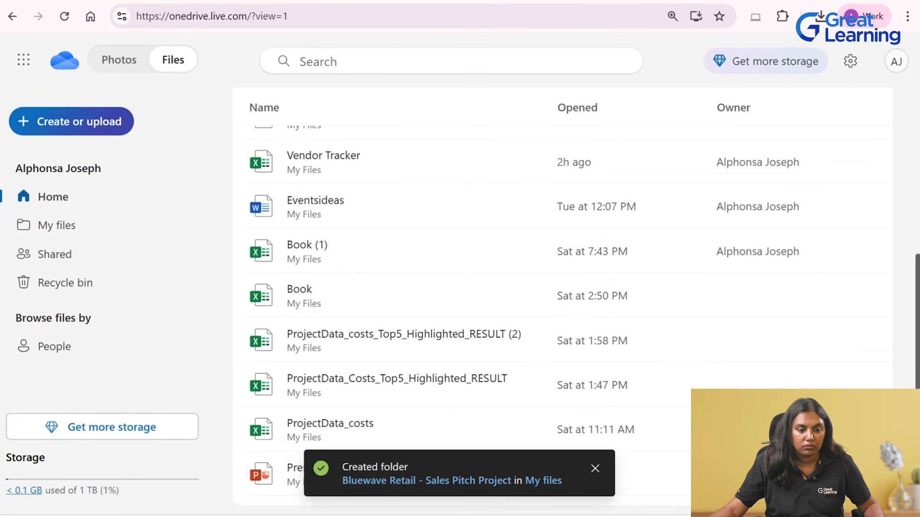
pyautogui.click(60, 230)
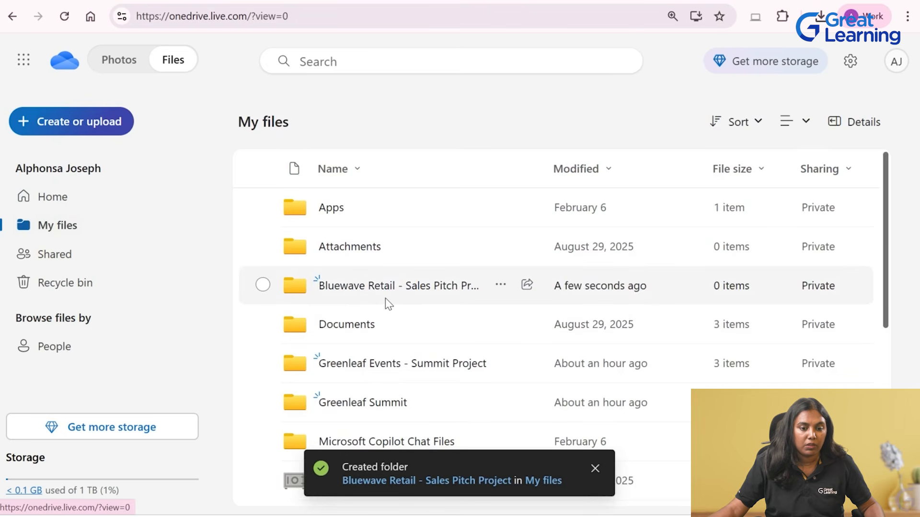
pyautogui.click(385, 287)
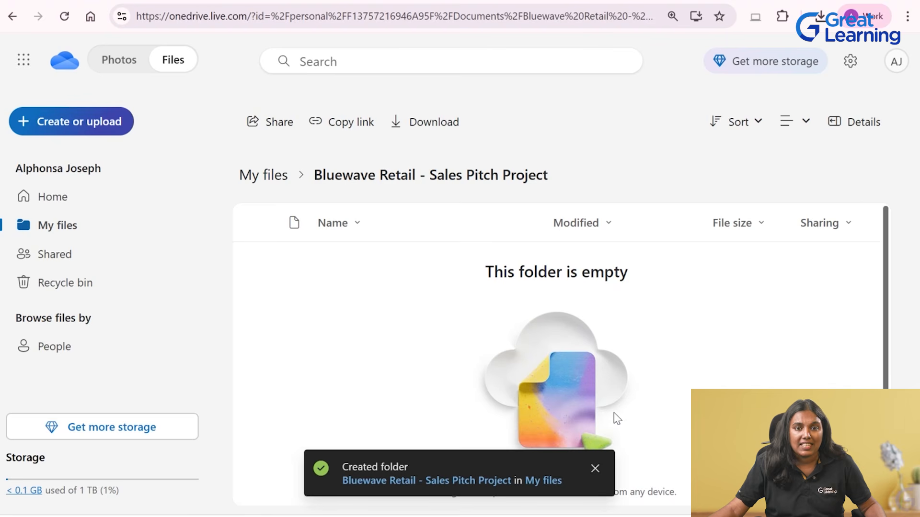
# Step: Create a subfolder named "Docs" inside the Bluewave Retail - Sales Pitch Project folder
pyautogui.click(52, 126)
pyautogui.click(94, 158)
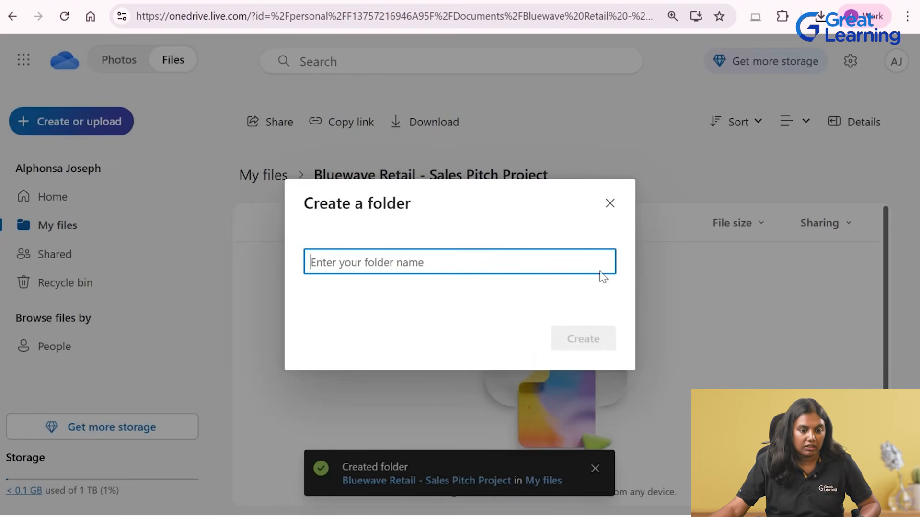
pyautogui.write('Docs')
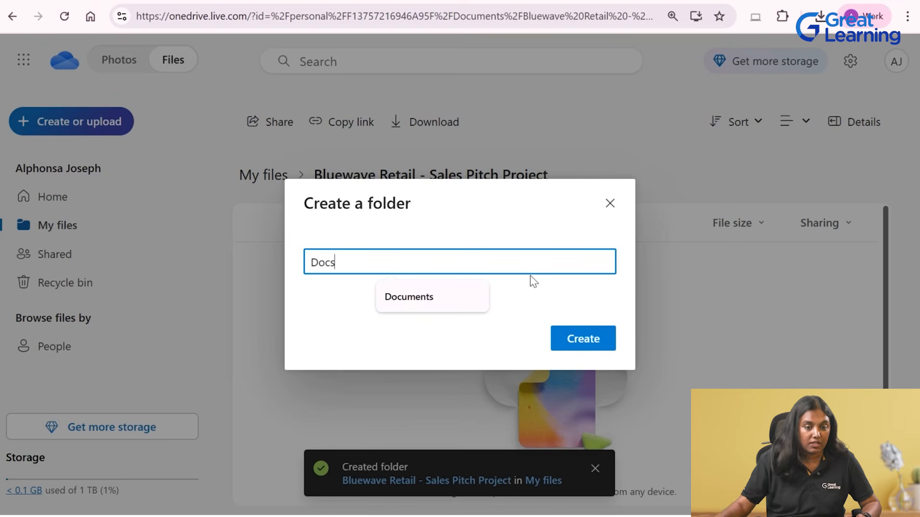
pyautogui.click(567, 341)
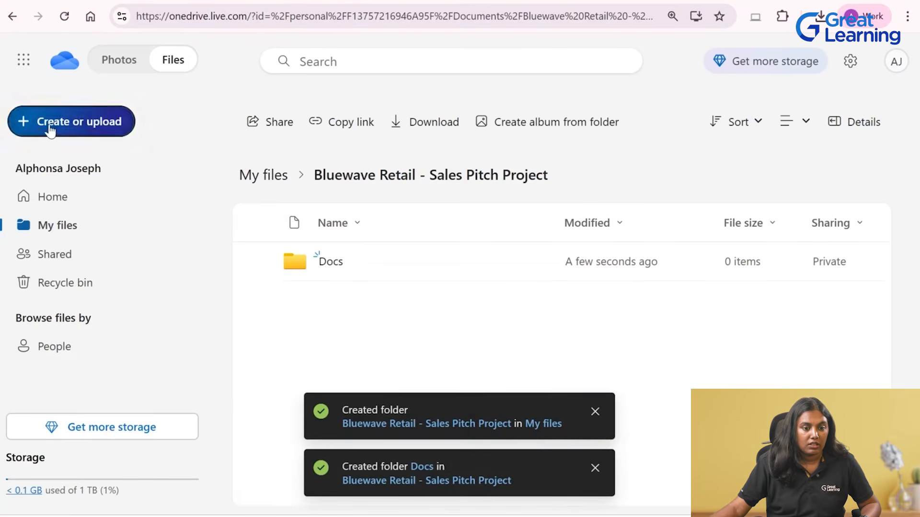
# Step: Create a subfolder named "Sales Data" in the sales pitch project folder
pyautogui.click(16, 128)
pyautogui.click(96, 160)
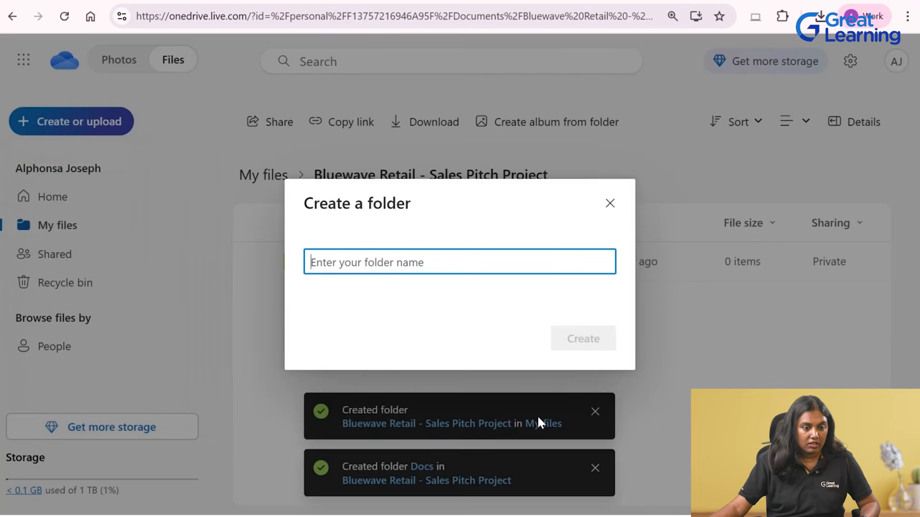
pyautogui.write('Sales Data')
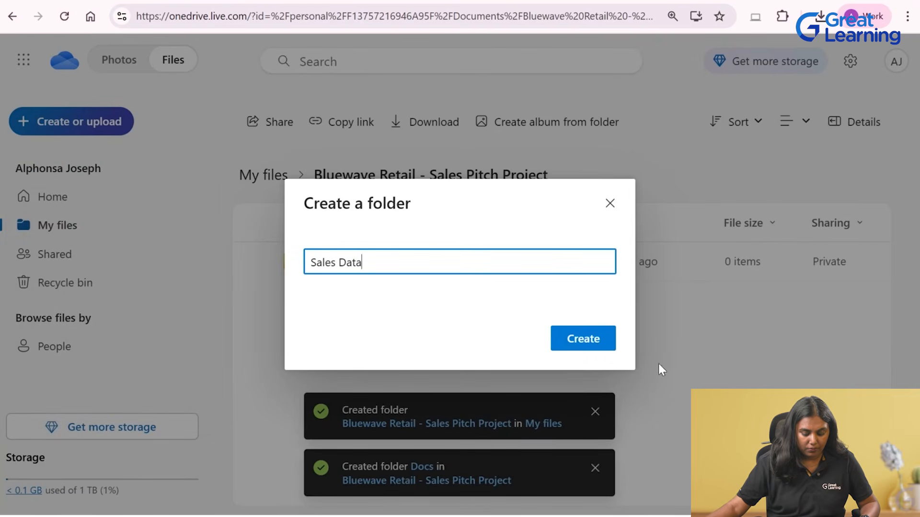
pyautogui.click(582, 339)
# Step: Create a subfolder named "Slides" alongside Docs and Sales Data
pyautogui.click(60, 123)
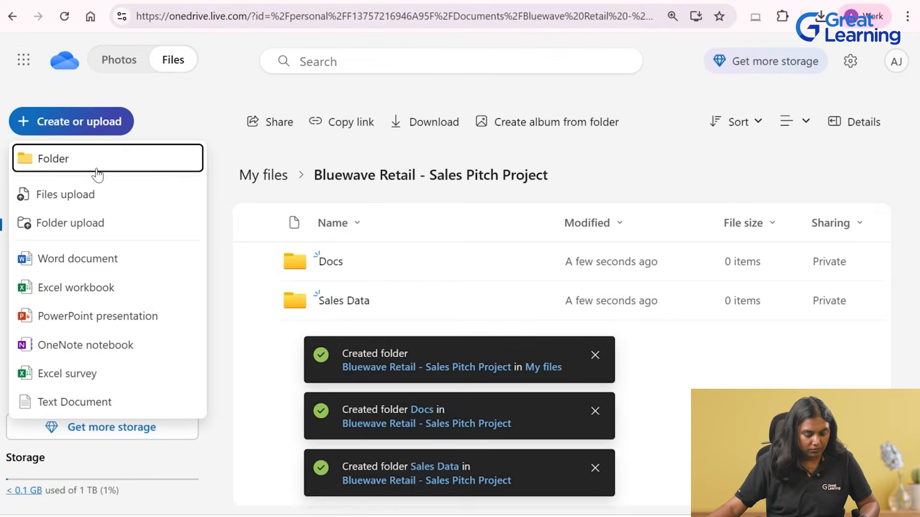
pyautogui.click(97, 169)
pyautogui.write('S')
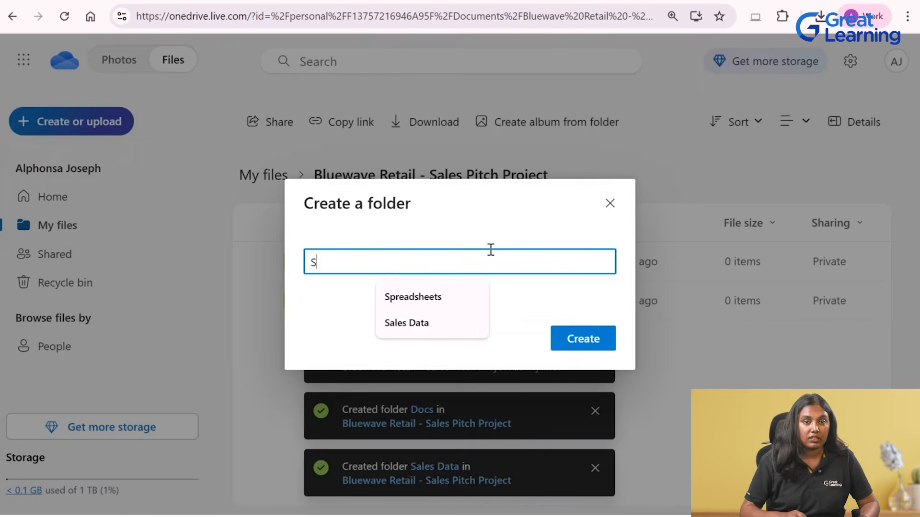
pyautogui.write('lides')
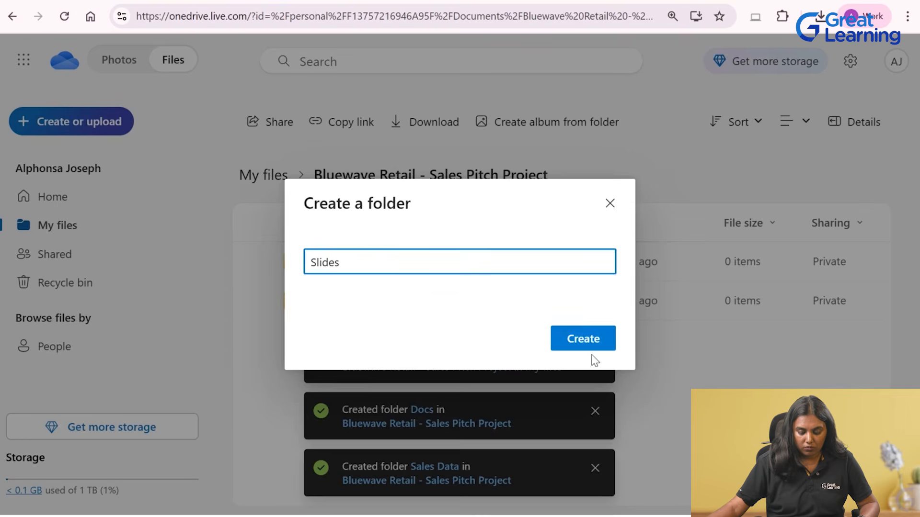
pyautogui.click(582, 342)
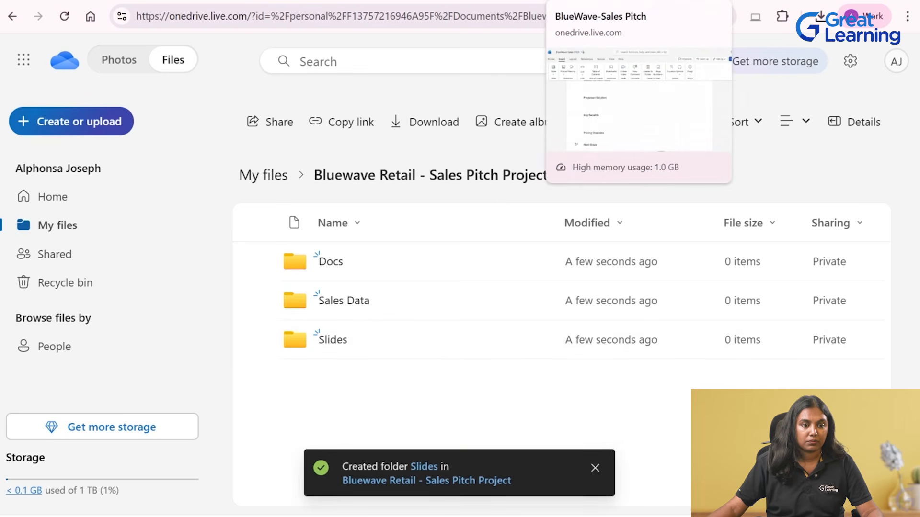
# Step: Switch to Word, create a blank document and rename it "Pitchideas"
pyautogui.click(599, 2)
pyautogui.click(58, 60)
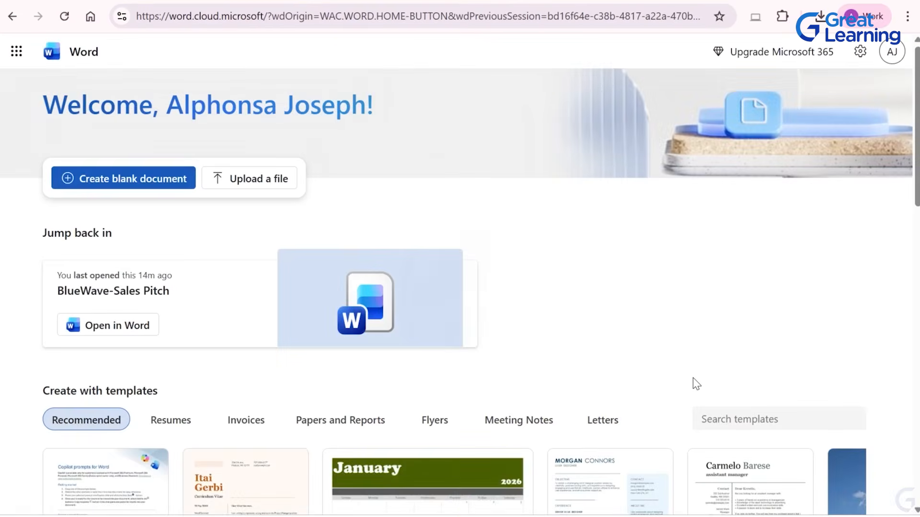
pyautogui.click(86, 183)
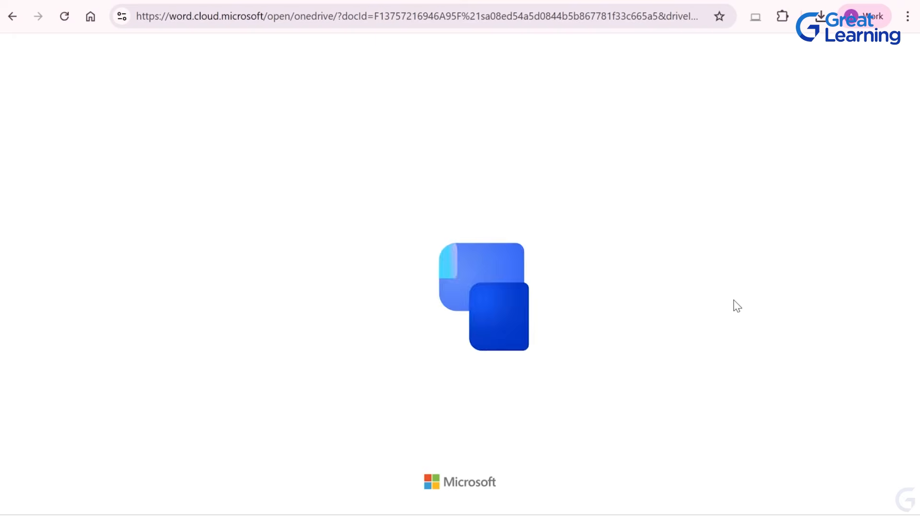
pyautogui.click(87, 48)
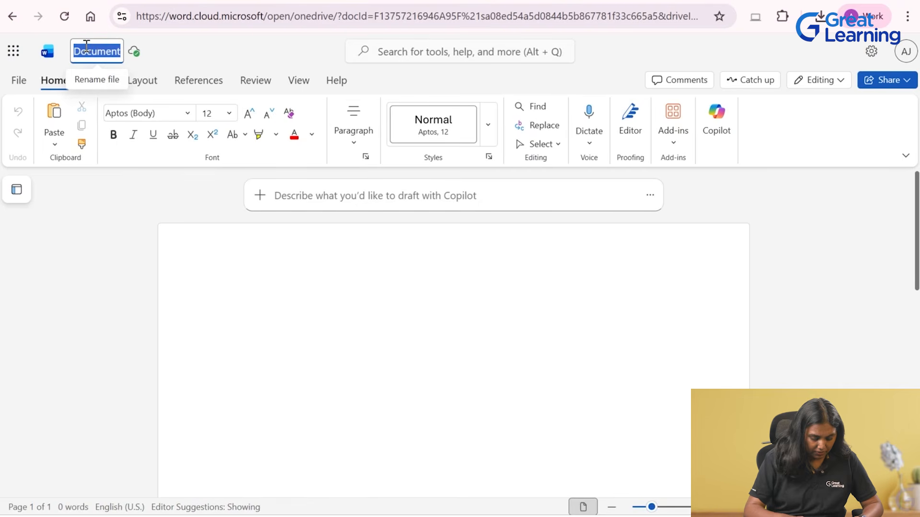
pyautogui.write('Pitchideas')
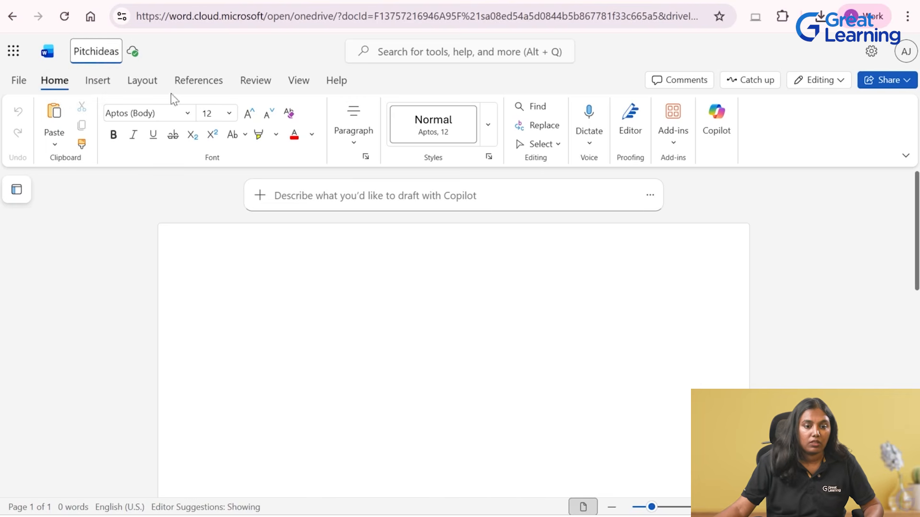
pyautogui.click(301, 288)
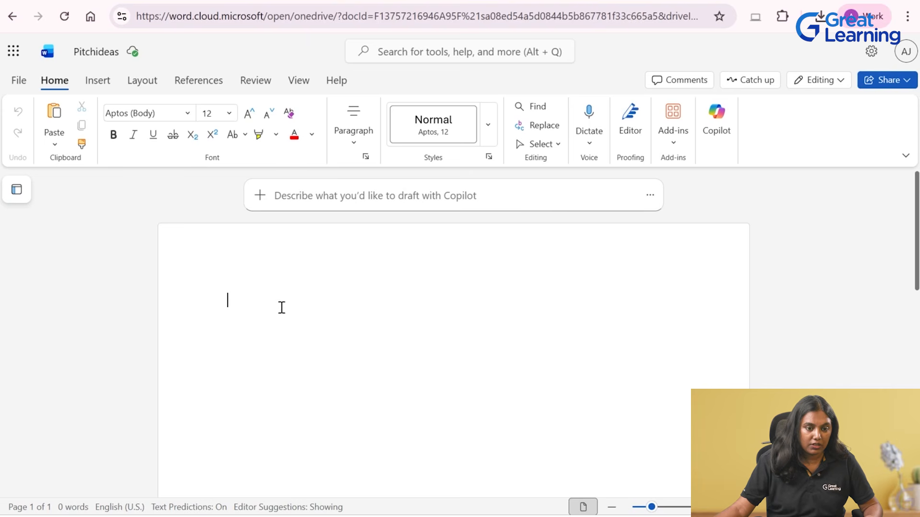
# Step: Have Copilot draft the document from the prompt "Generate 10 creative angles for pitching a retail SaaS solution to a potential client" and review the draft
pyautogui.click(293, 195)
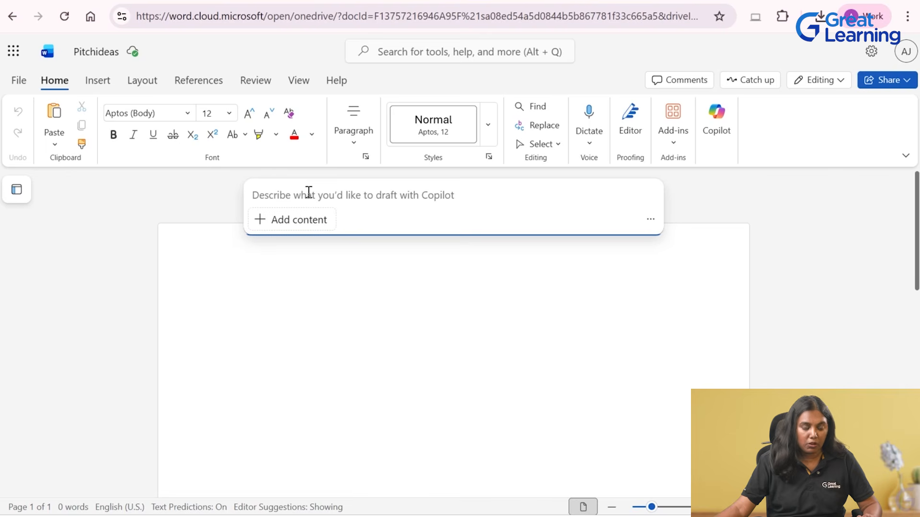
pyautogui.write('Generate 10 creative angles')
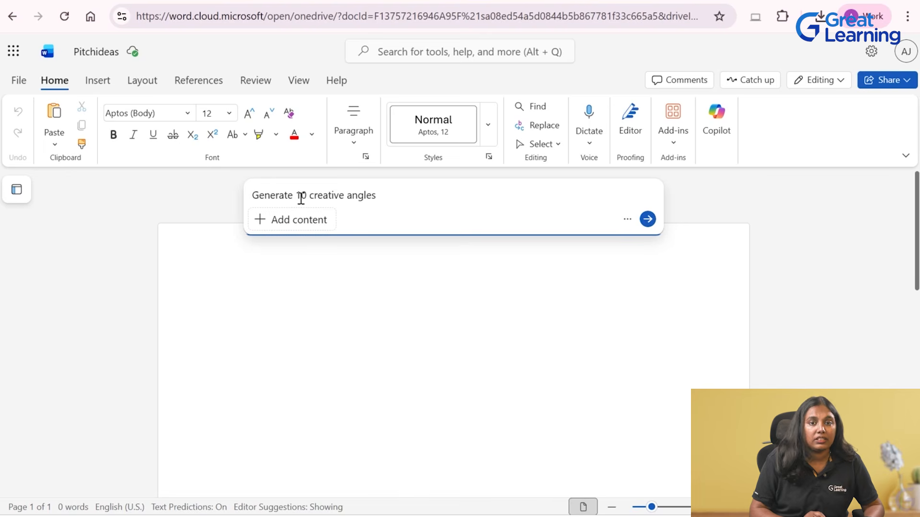
pyautogui.write(' for ')
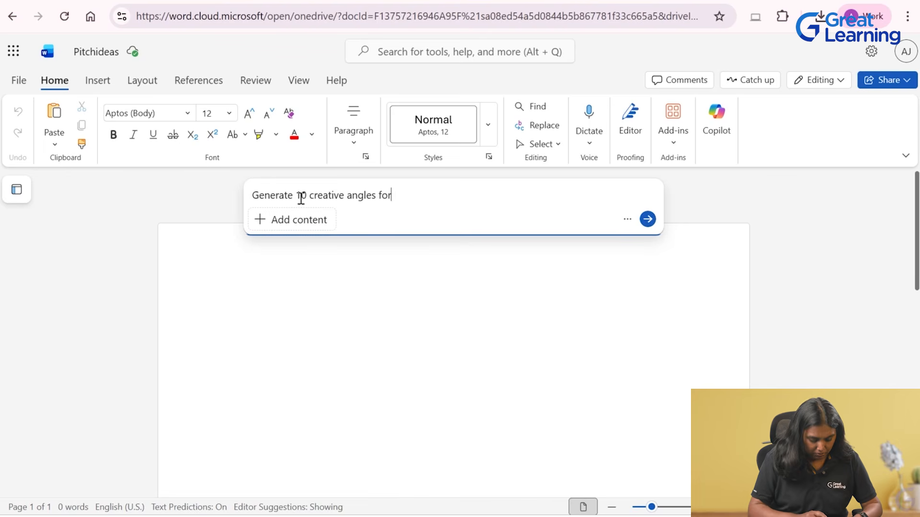
pyautogui.write('pitchin')
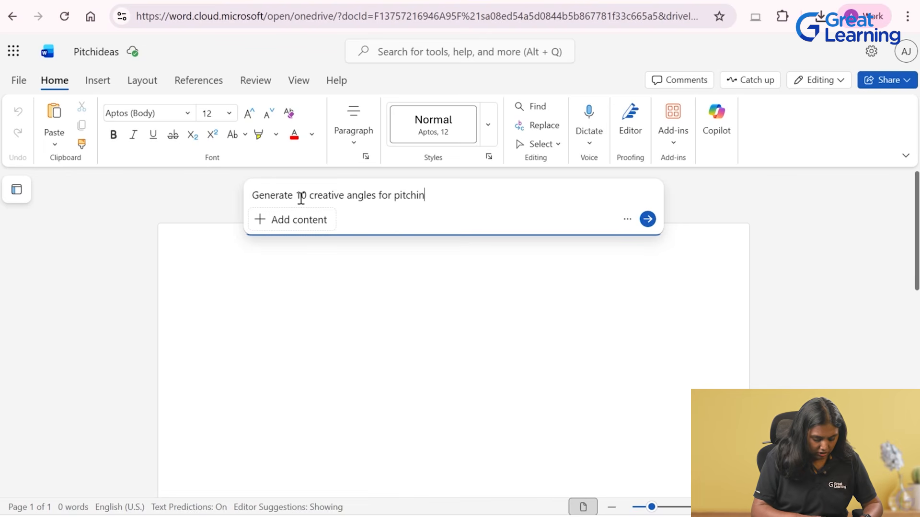
pyautogui.write('g a retail Saa')
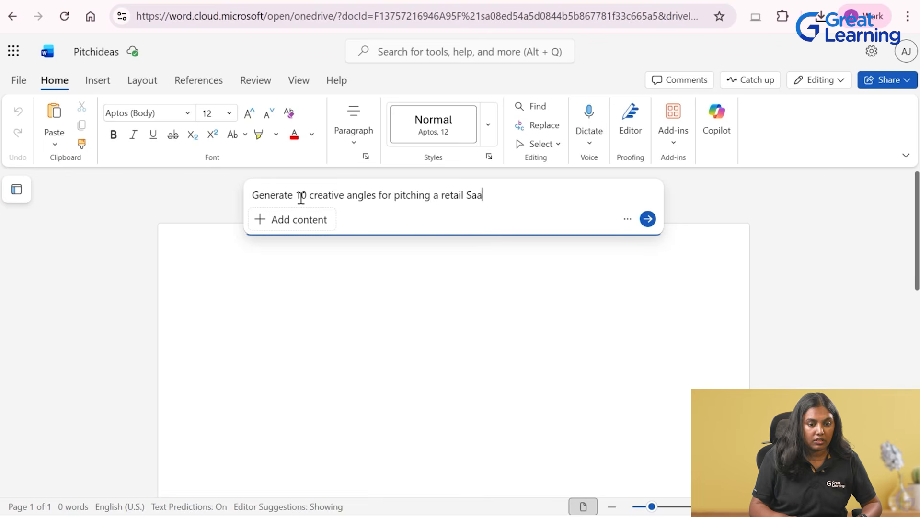
pyautogui.write('S solutiuon to a potential clien')
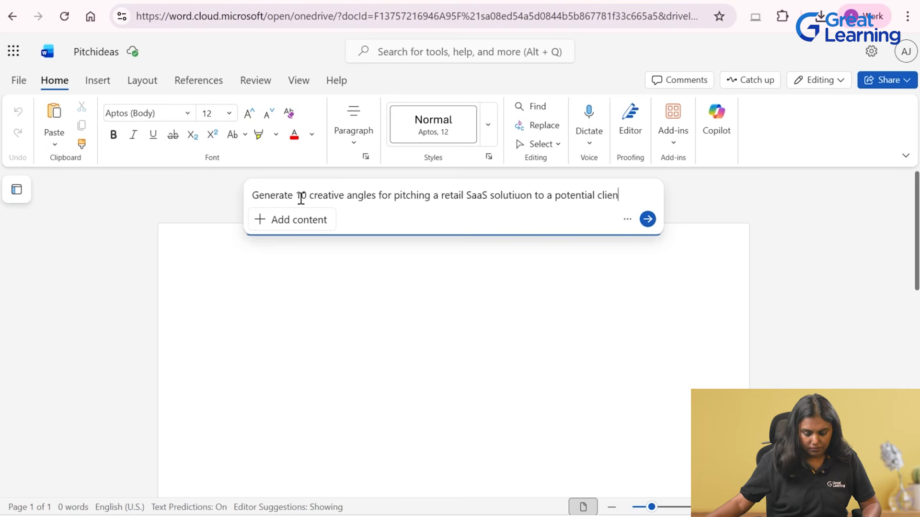
pyautogui.write('t')
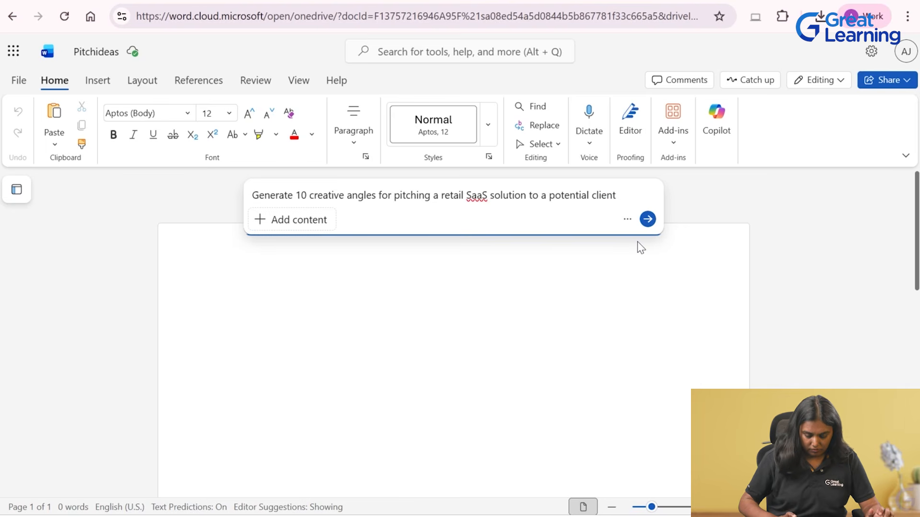
pyautogui.press('Return')
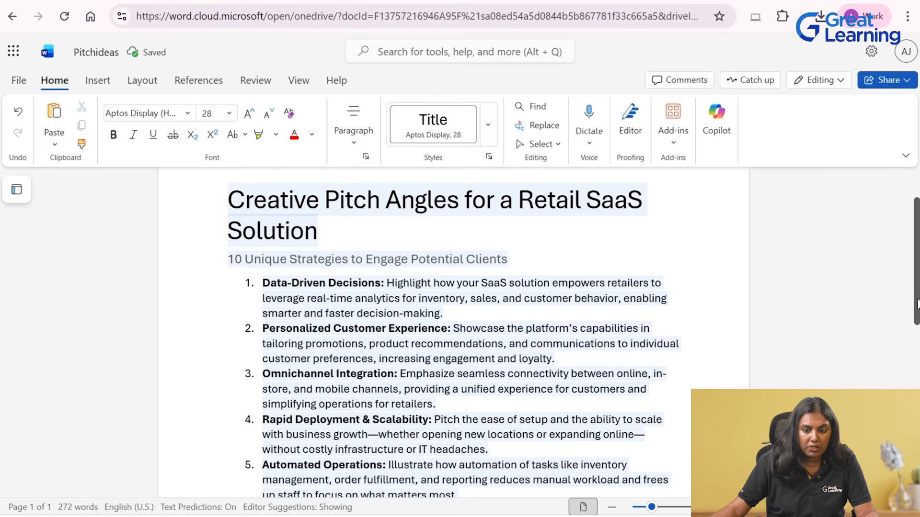
pyautogui.scroll(-2, 915, 302)
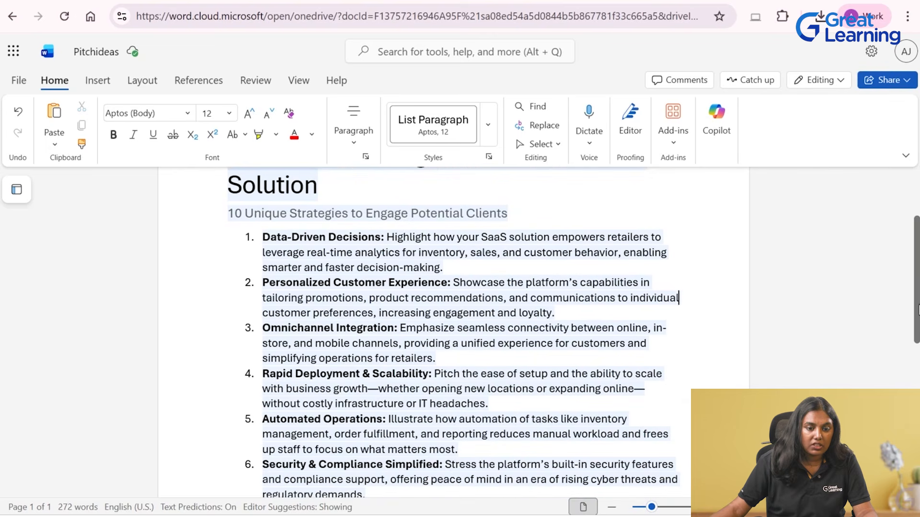
pyautogui.moveTo(916, 311); pyautogui.dragTo(916, 333)
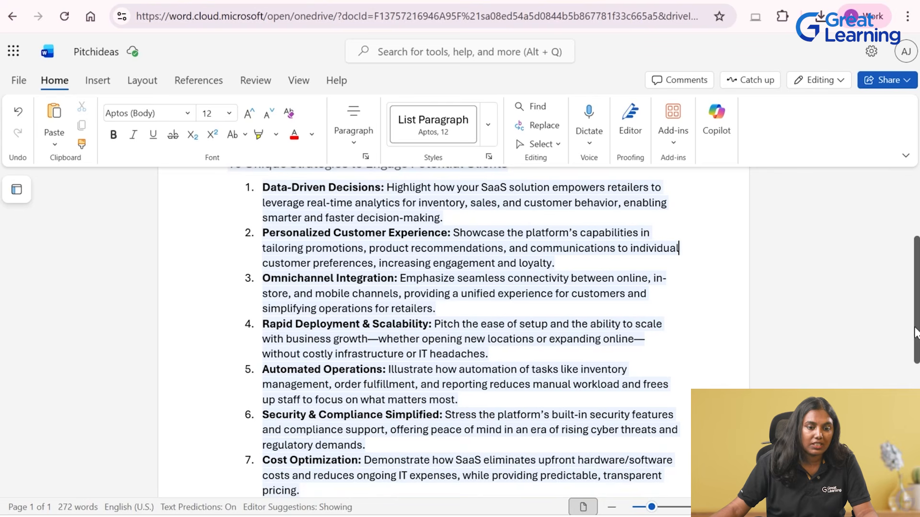
pyautogui.moveTo(915, 333); pyautogui.dragTo(918, 391)
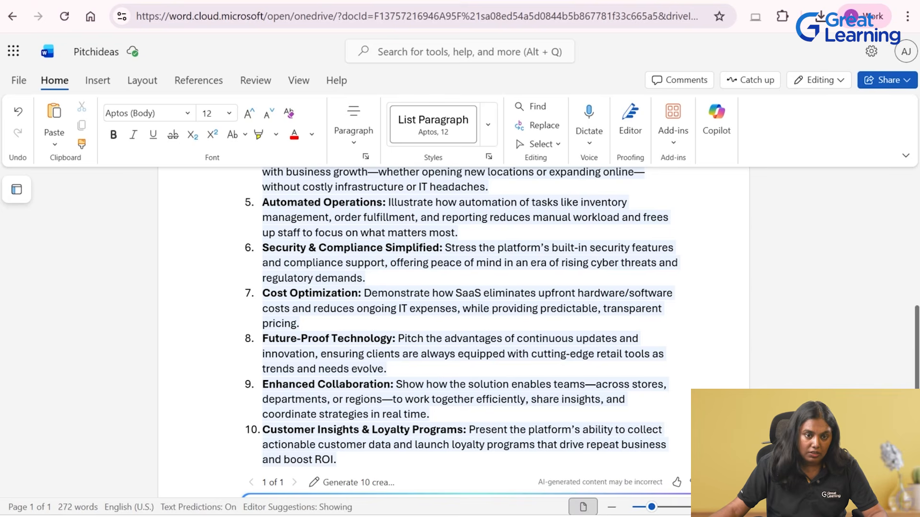
# Step: Switch to Outlook and write the new email's body as "Hi," with "We want to show our product. When can we meet?" on the second line
pyautogui.click(383, 1)
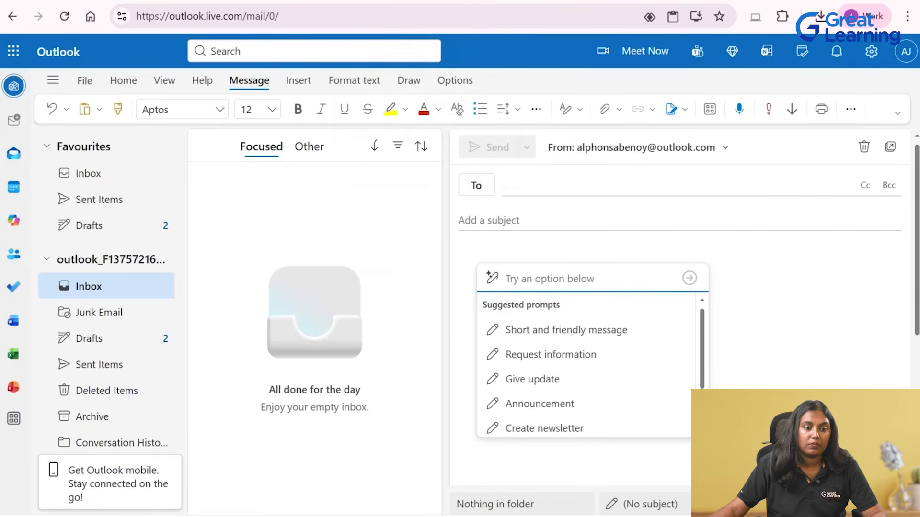
pyautogui.click(651, 247)
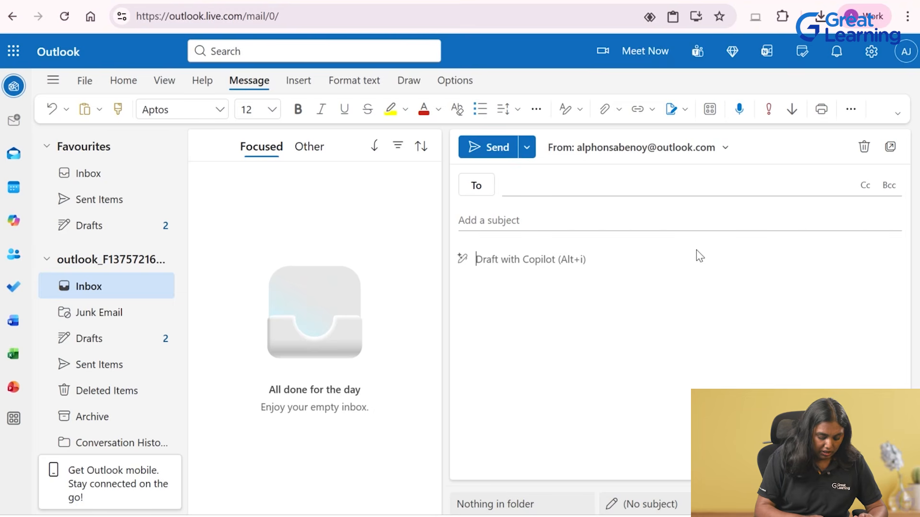
pyautogui.write('Hi,')
pyautogui.press('Return')
pyautogui.write('We')
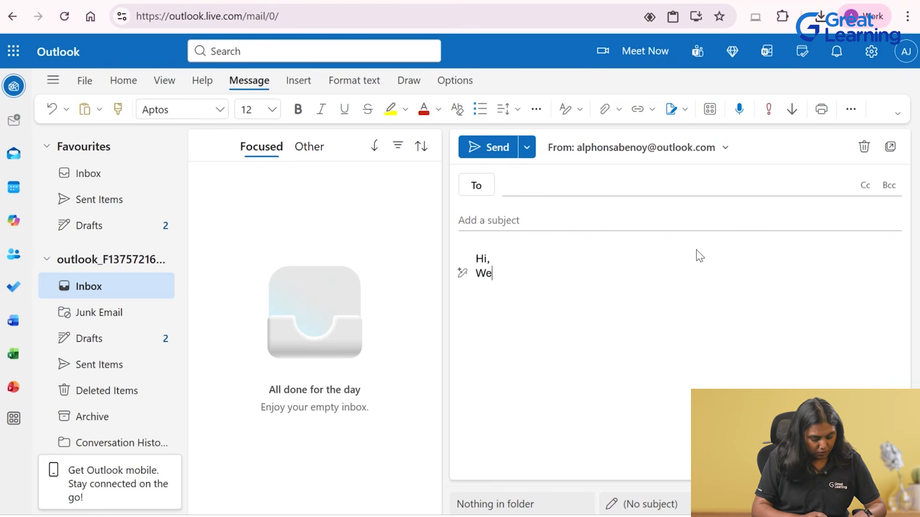
pyautogui.write(' want to sh')
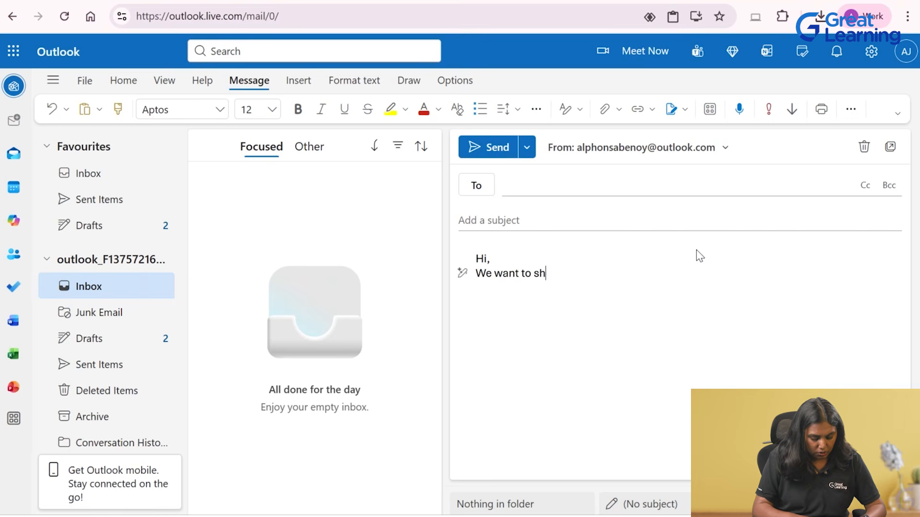
pyautogui.write('ow our product')
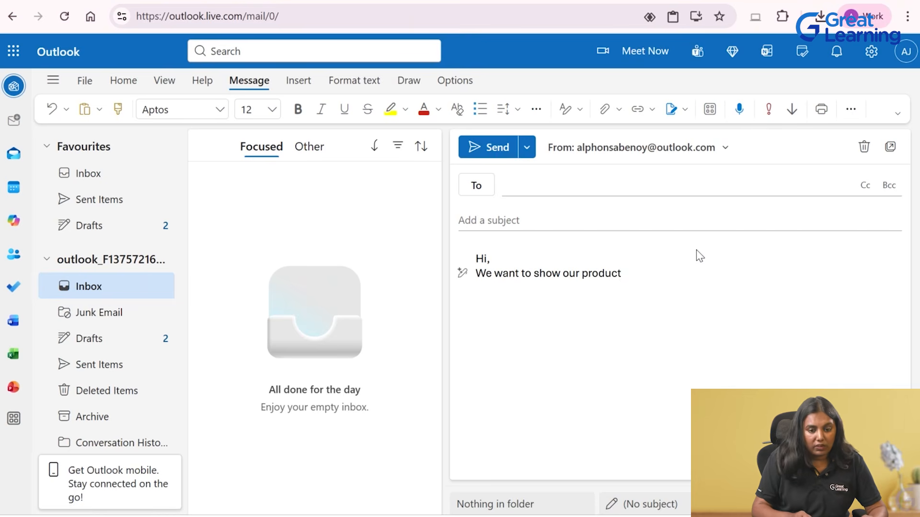
pyautogui.write('. wh')
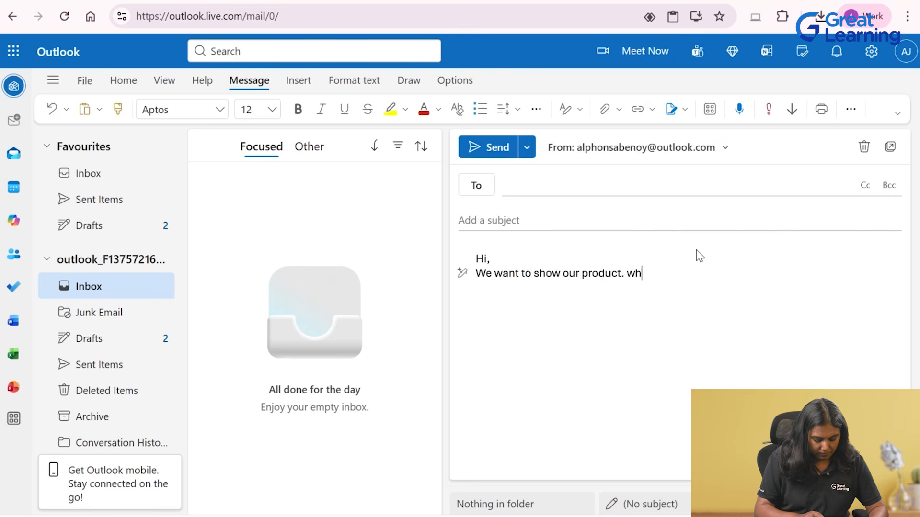
pyautogui.write('en can we meet?')
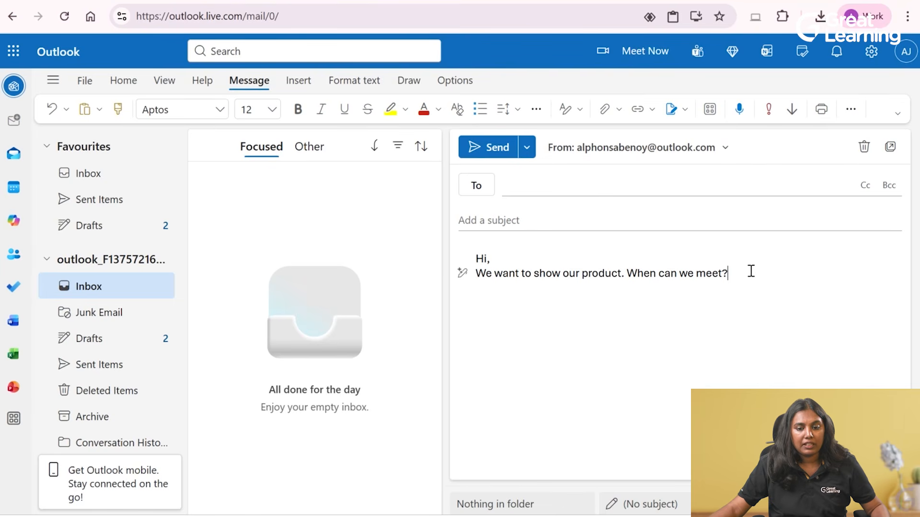
# Step: Replace the email body with a Copilot rewrite from the prompt "Rewrite this as a confident, client-ready pitch introduction"
pyautogui.moveTo(728, 274); pyautogui.dragTo(476, 259)
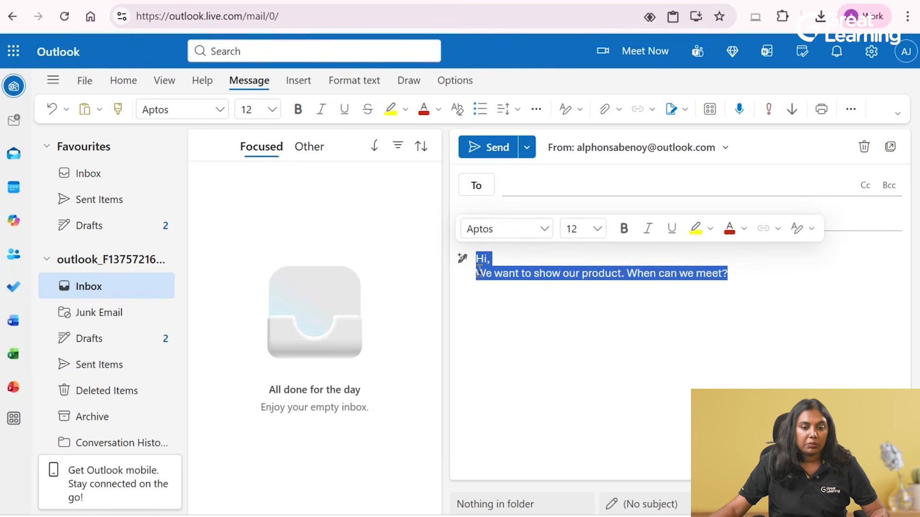
pyautogui.click(462, 258)
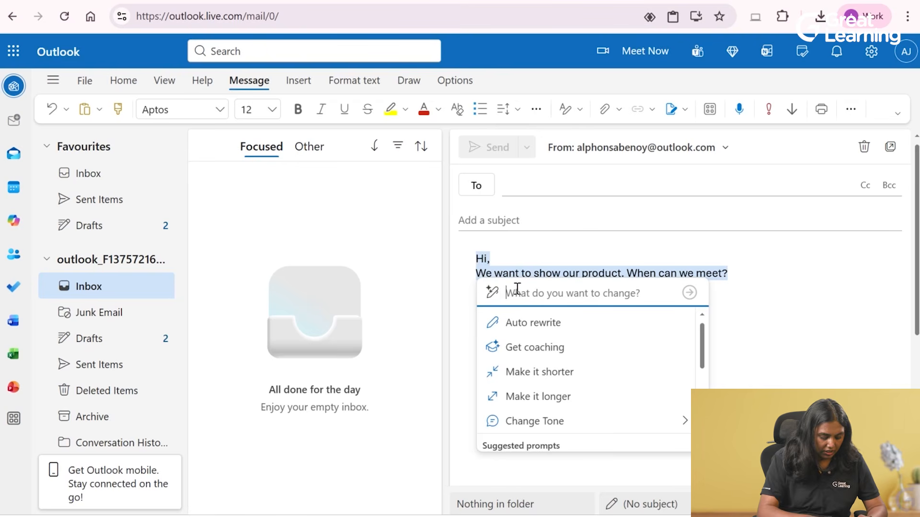
pyautogui.write('Rewrite th')
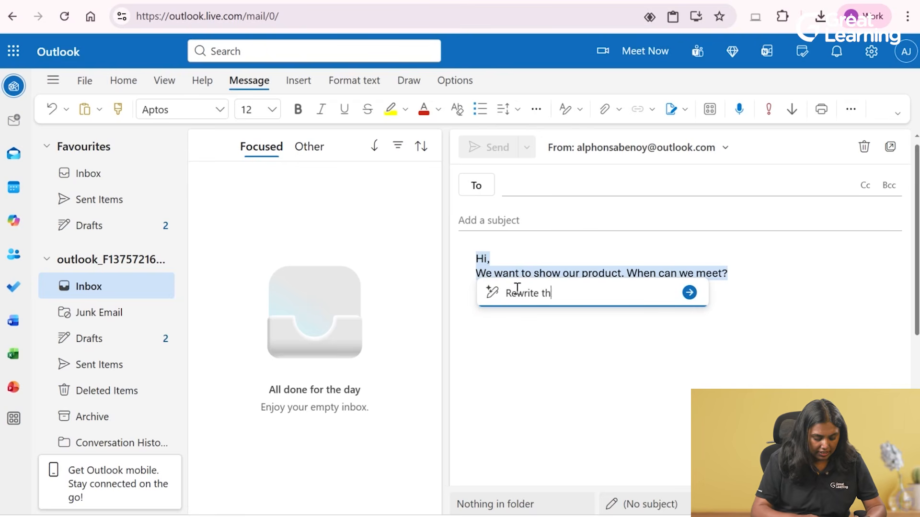
pyautogui.write('is as a ')
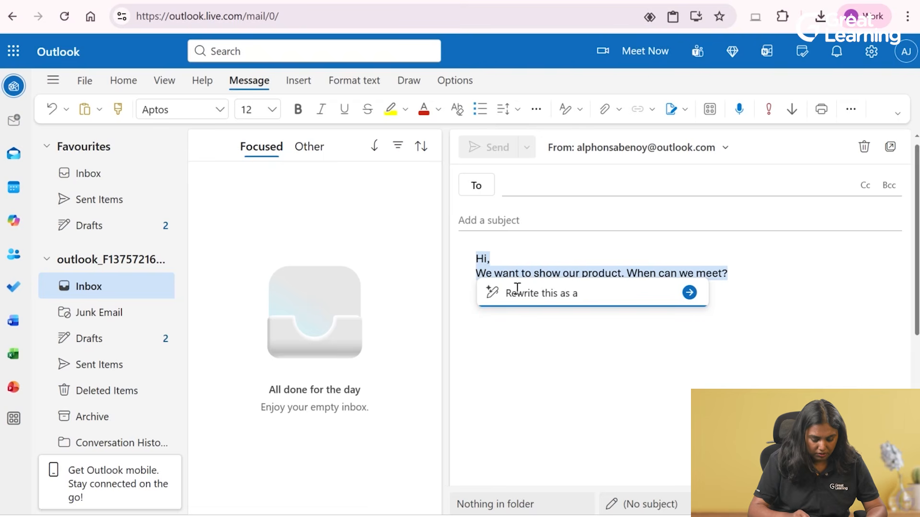
pyautogui.write('confident, clie')
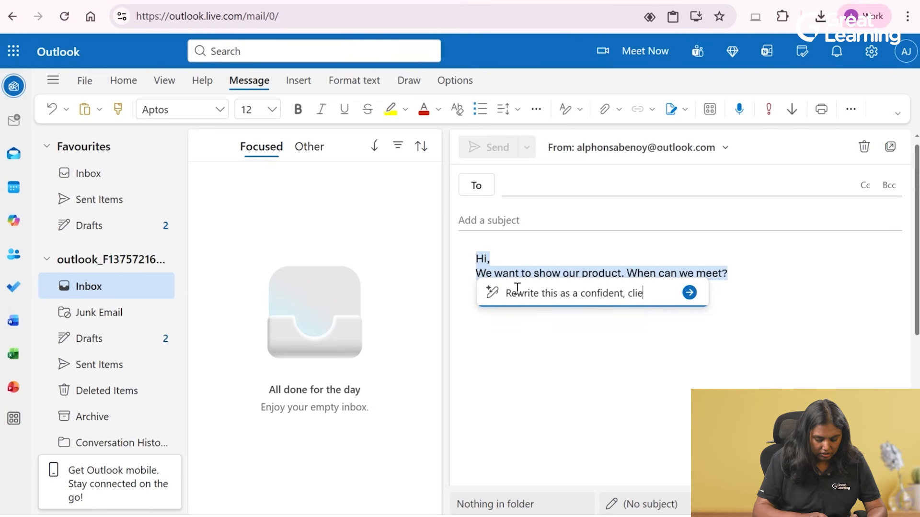
pyautogui.write('nt-read')
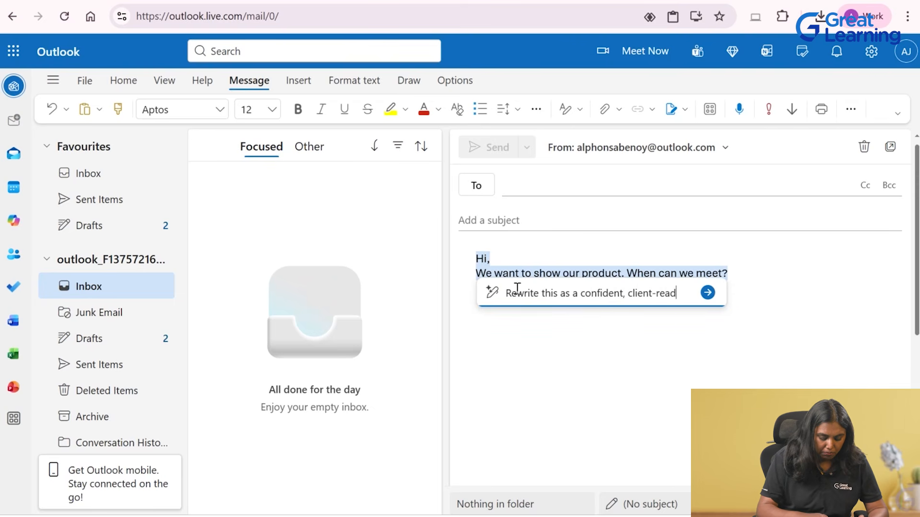
pyautogui.write('y pitch')
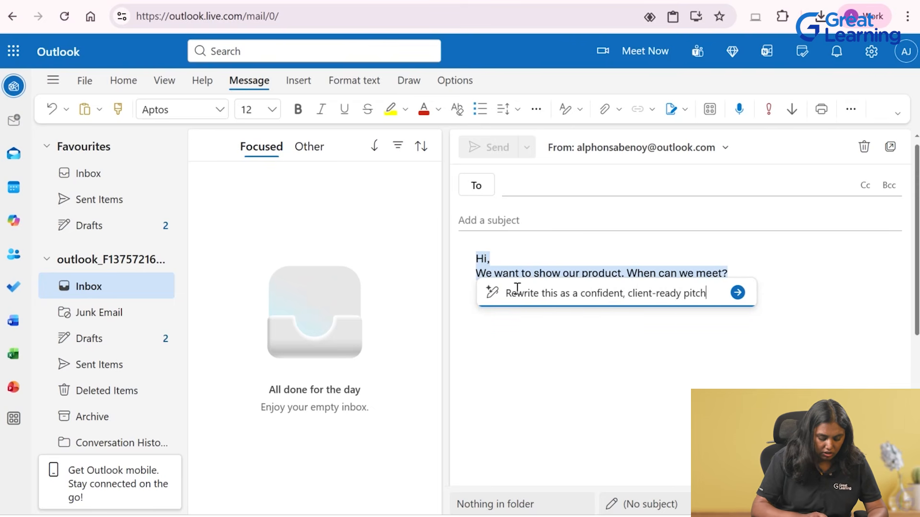
pyautogui.write(' introd')
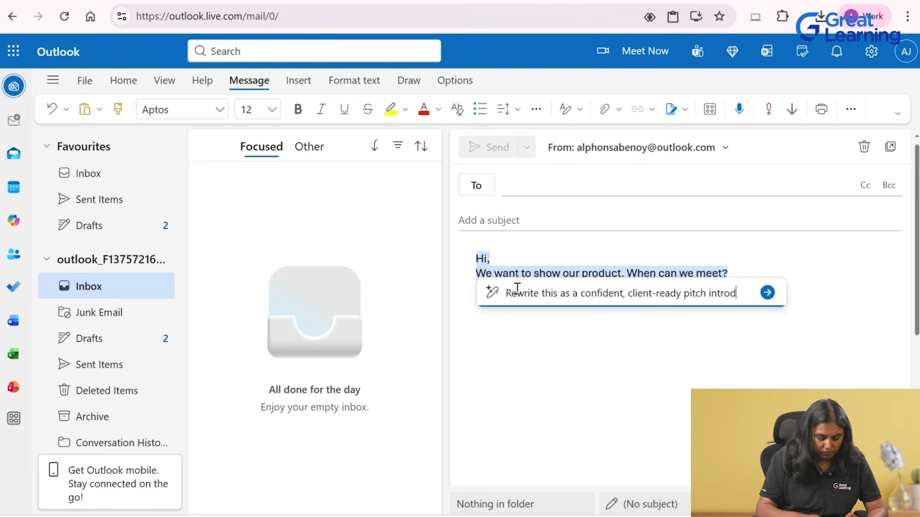
pyautogui.write('uction')
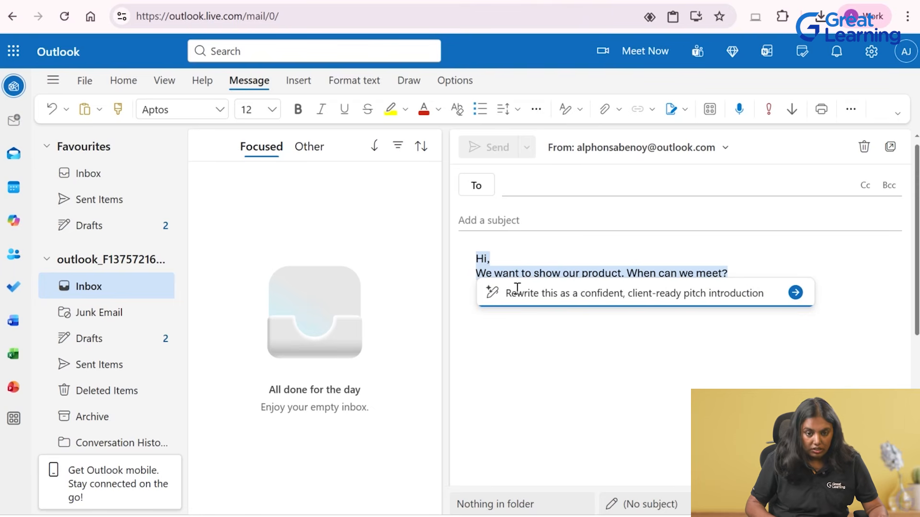
pyautogui.press('Return')
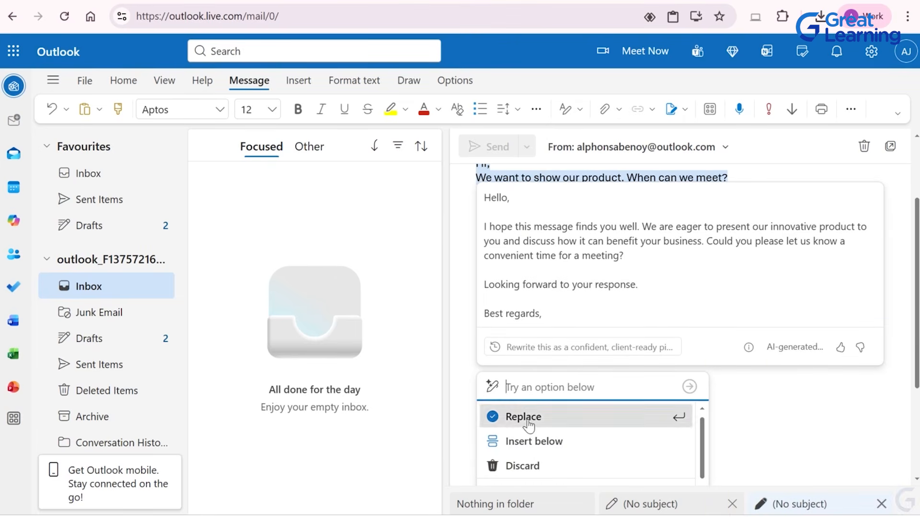
pyautogui.click(523, 417)
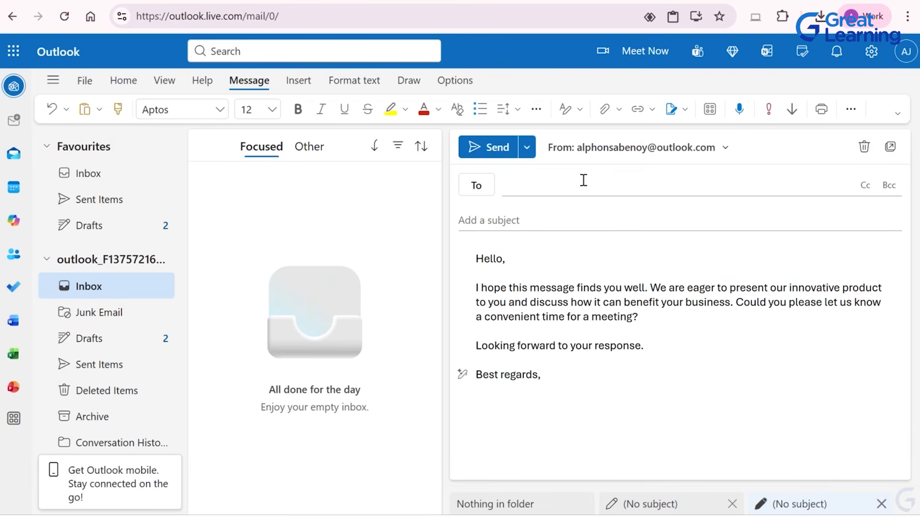
# Step: Address the email to the second suggested contact, set the subject to "Pitch" and send it
pyautogui.click(545, 181)
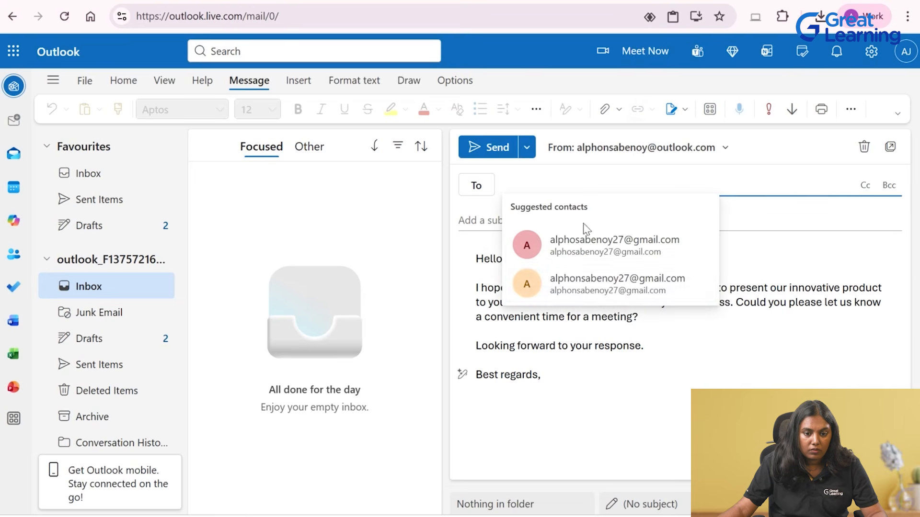
pyautogui.click(618, 284)
pyautogui.click(540, 222)
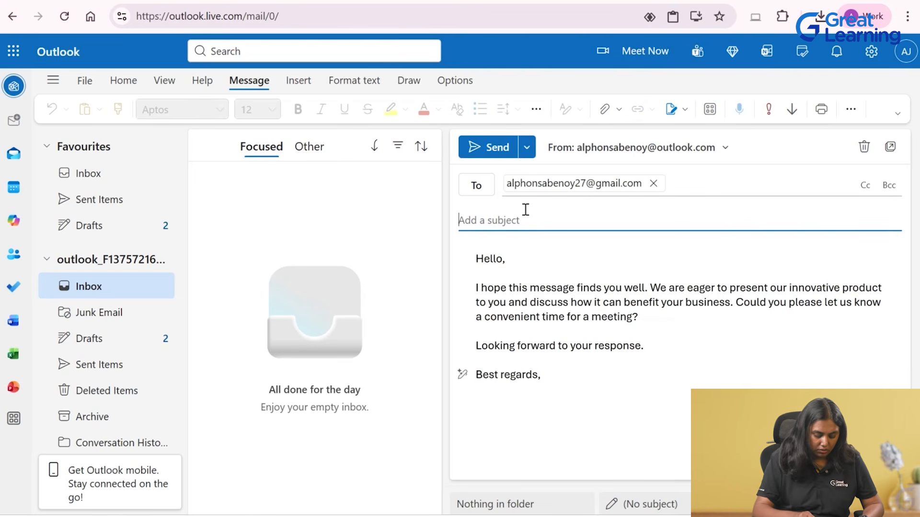
pyautogui.write('Pitc')
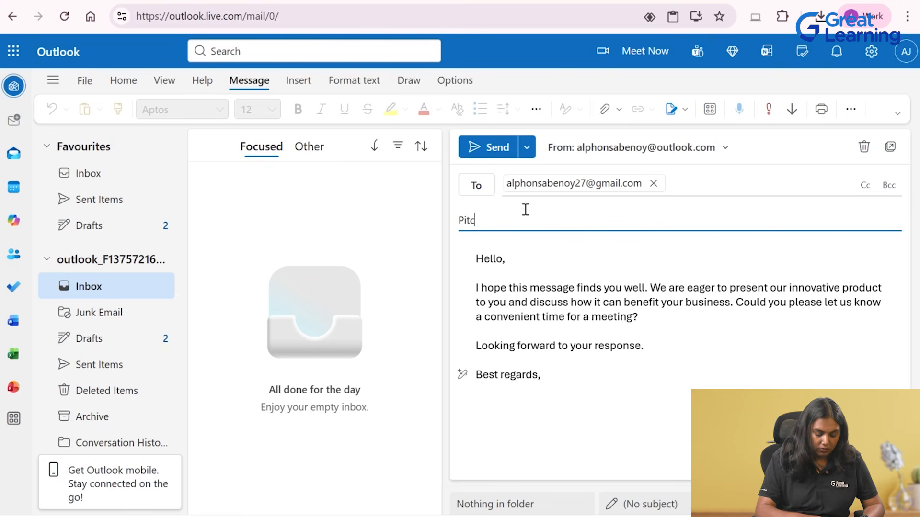
pyautogui.write('h')
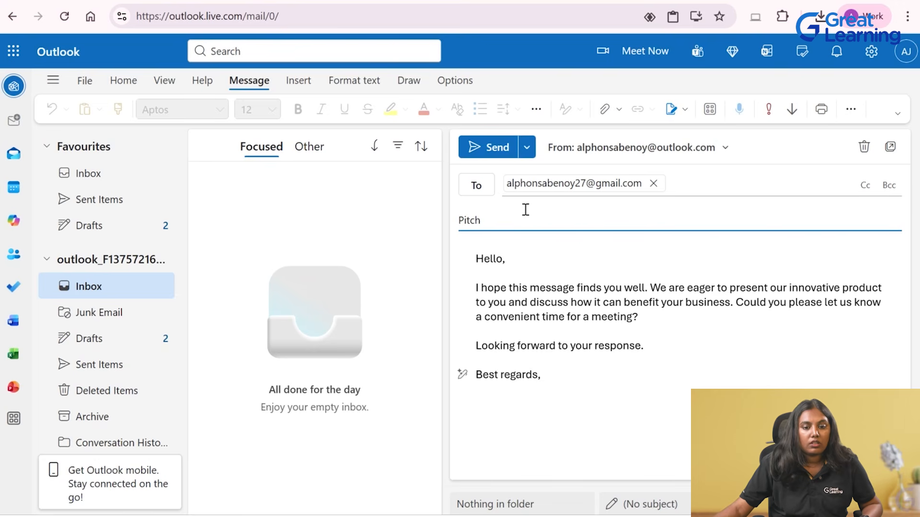
pyautogui.click(476, 149)
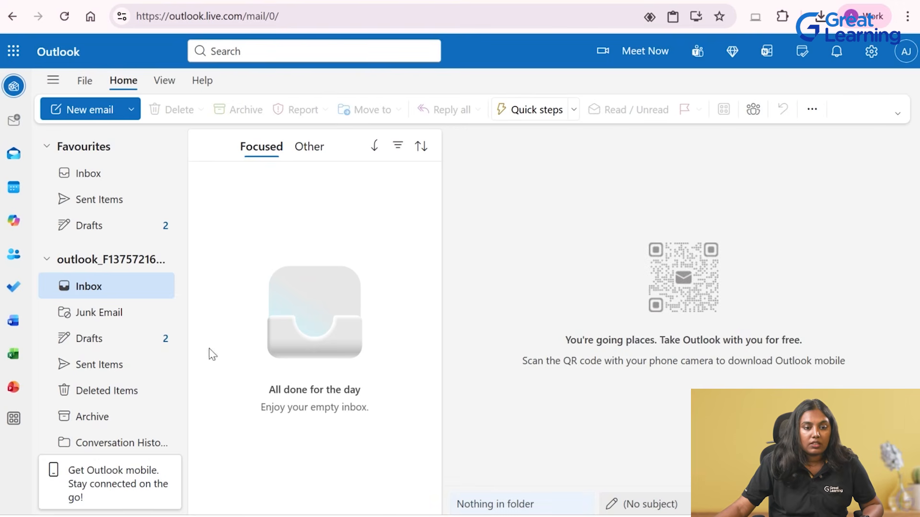
# Step: Start a new email and write "Hi Team," followed by the line "Pipeline: 3 leads, 1 warm, 1 pending reply"
pyautogui.press('n')
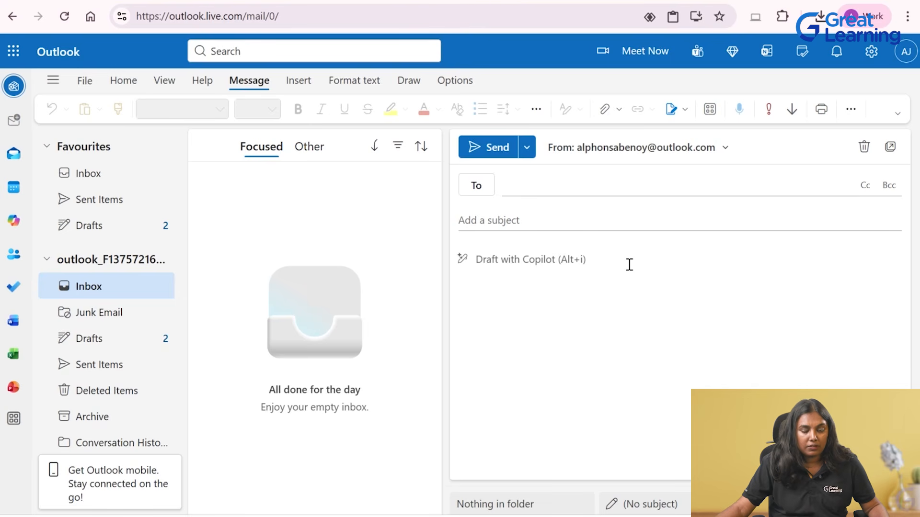
pyautogui.click(499, 265)
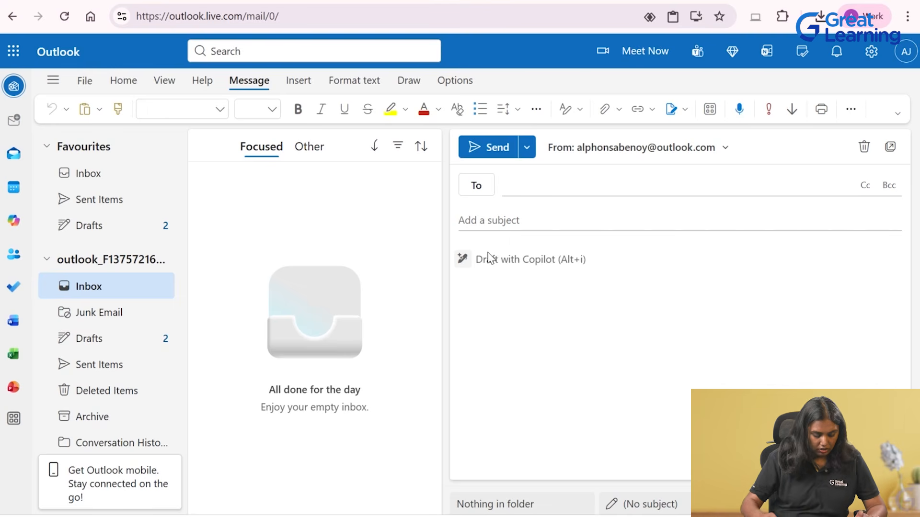
pyautogui.write('Hi Team')
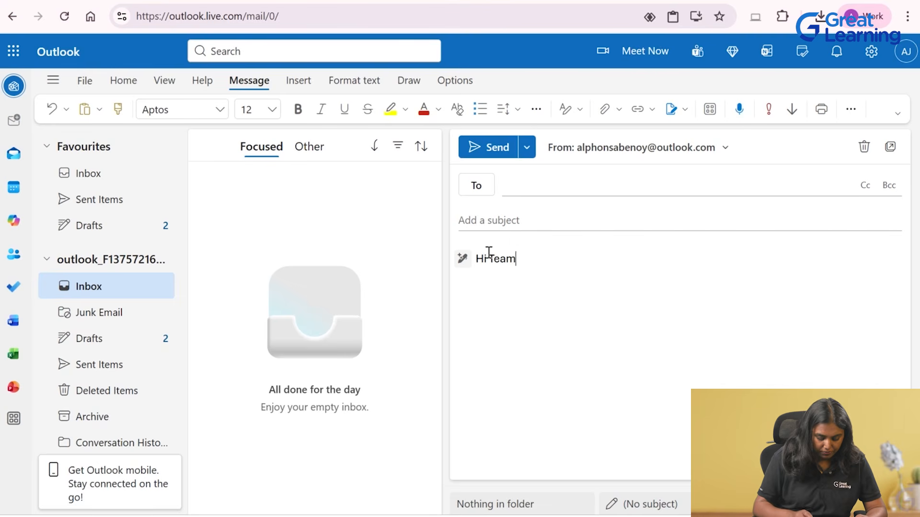
pyautogui.write(',')
pyautogui.press('Return')
pyautogui.write('Pipeline')
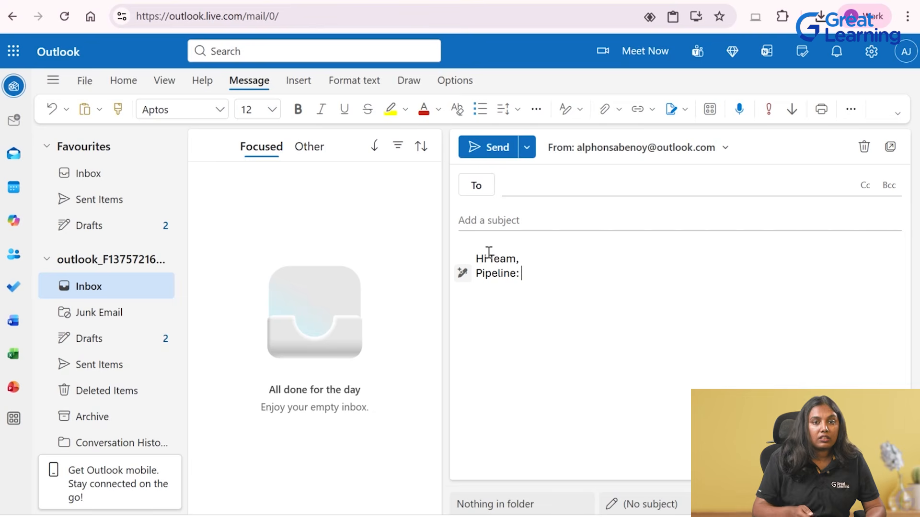
pyautogui.write(': 3 leads, 1 warm')
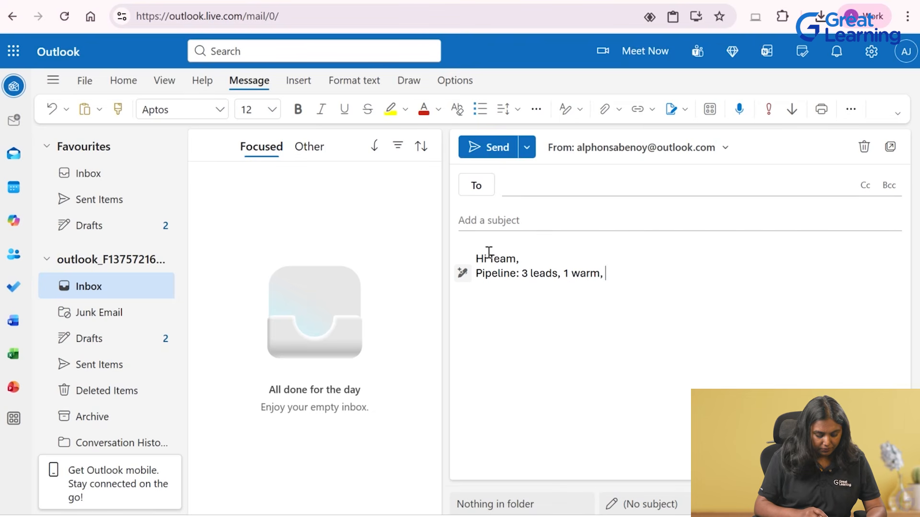
pyautogui.write(', 1 pendin')
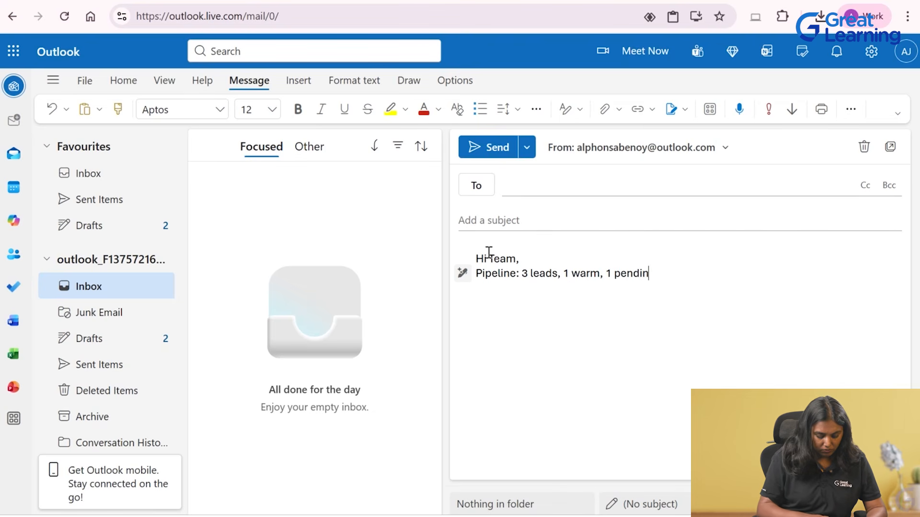
pyautogui.write('g reply')
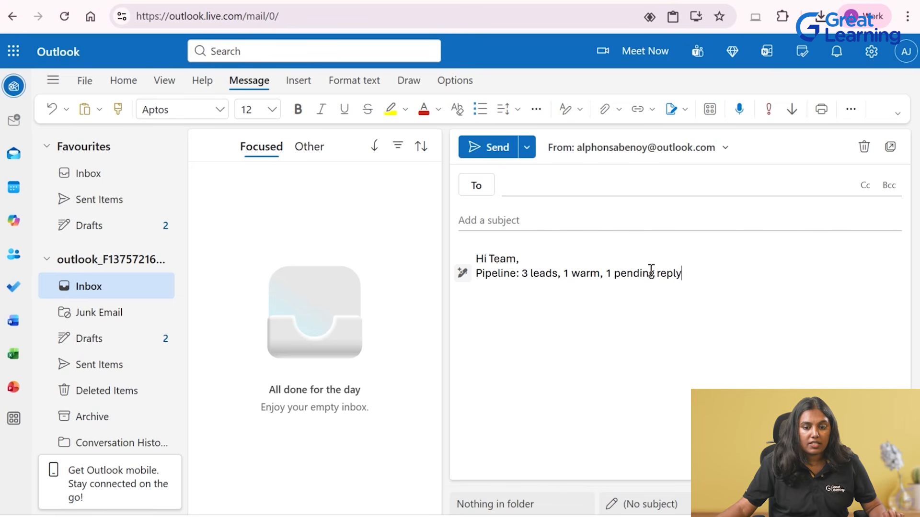
# Step: Replace the team email's full text with a Copilot rewrite from the prompt "Summarize this for a weekly sales team update"
pyautogui.moveTo(692, 279); pyautogui.dragTo(456, 263)
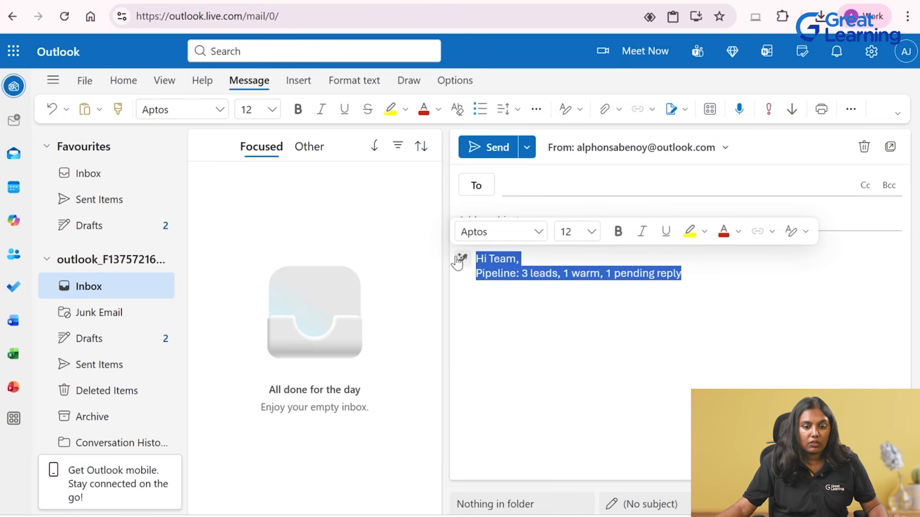
pyautogui.click(460, 260)
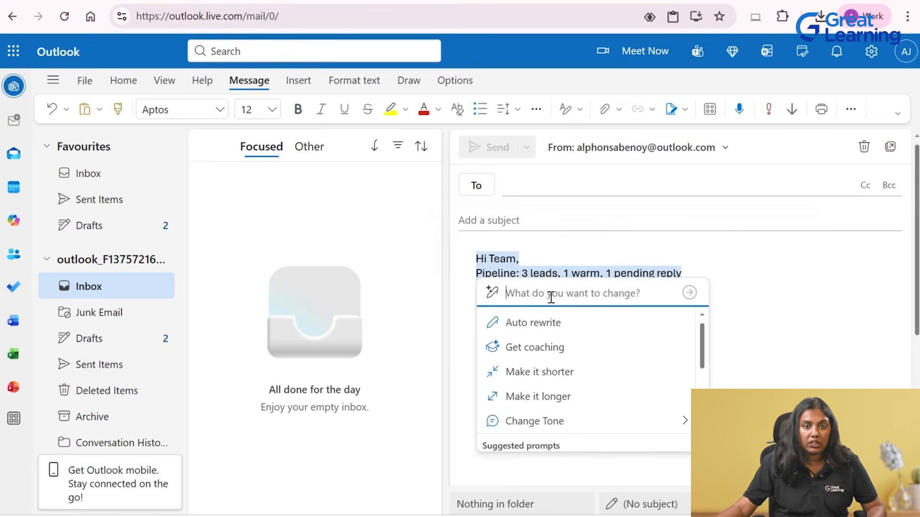
pyautogui.write('S')
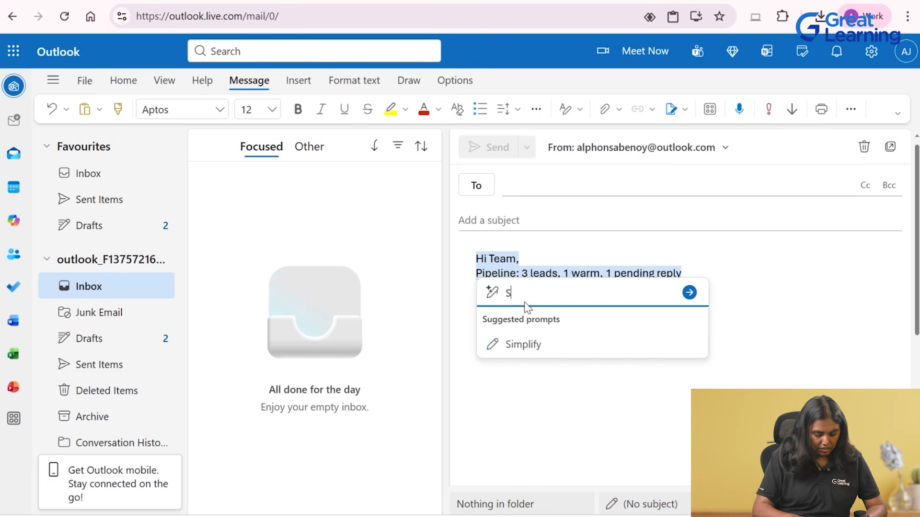
pyautogui.write('ummarize this for')
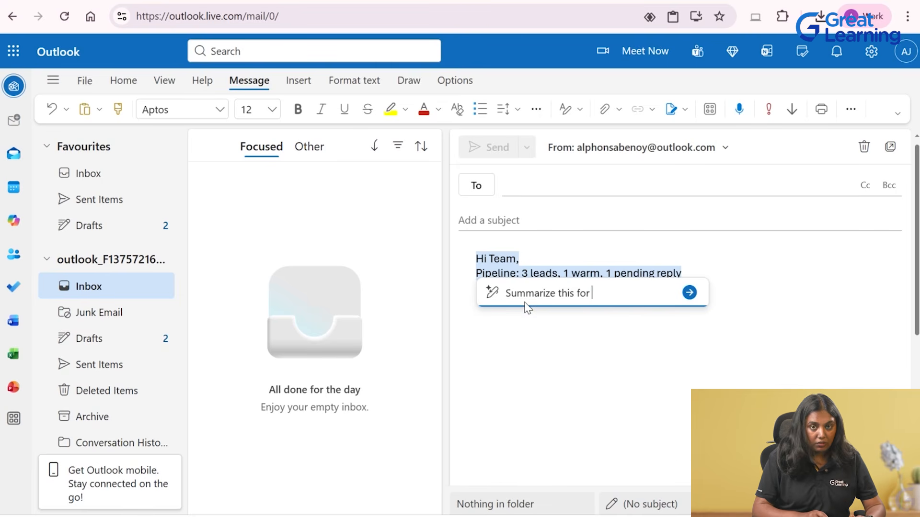
pyautogui.write(' a weekly sales team update')
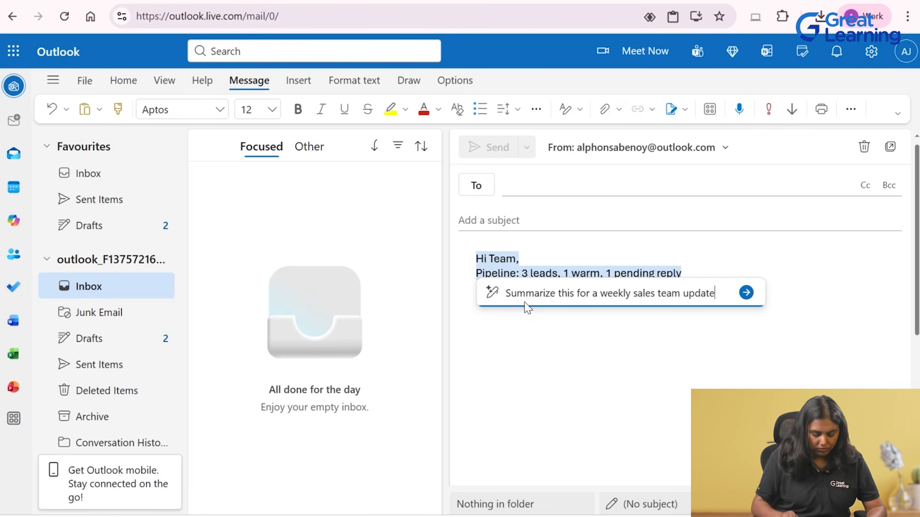
pyautogui.press('Return')
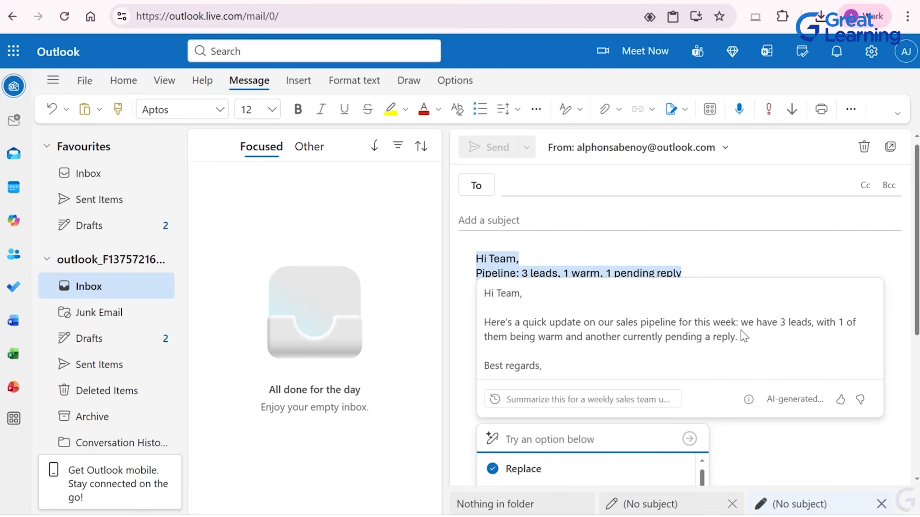
pyautogui.click(556, 455)
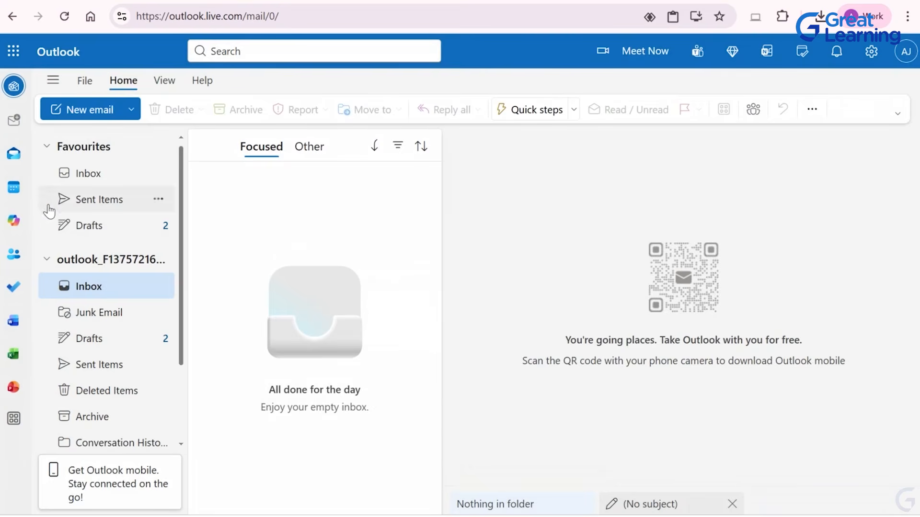
# Step: Start a new event in the Outlook calendar and set its date to 20/02/2026
pyautogui.click(19, 196)
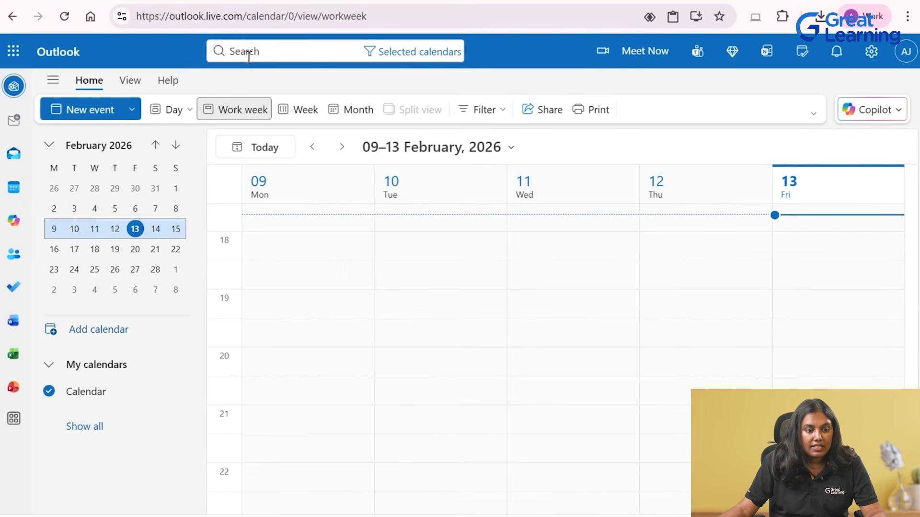
pyautogui.click(82, 111)
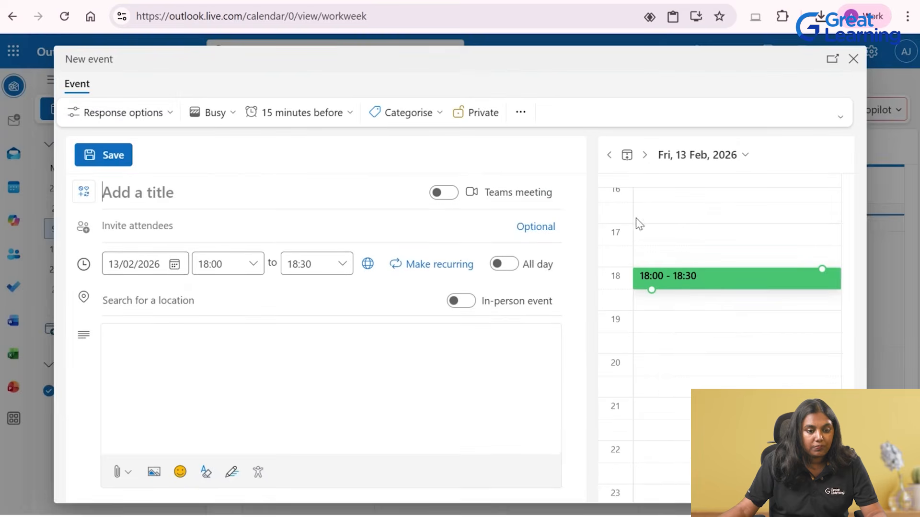
pyautogui.click(175, 265)
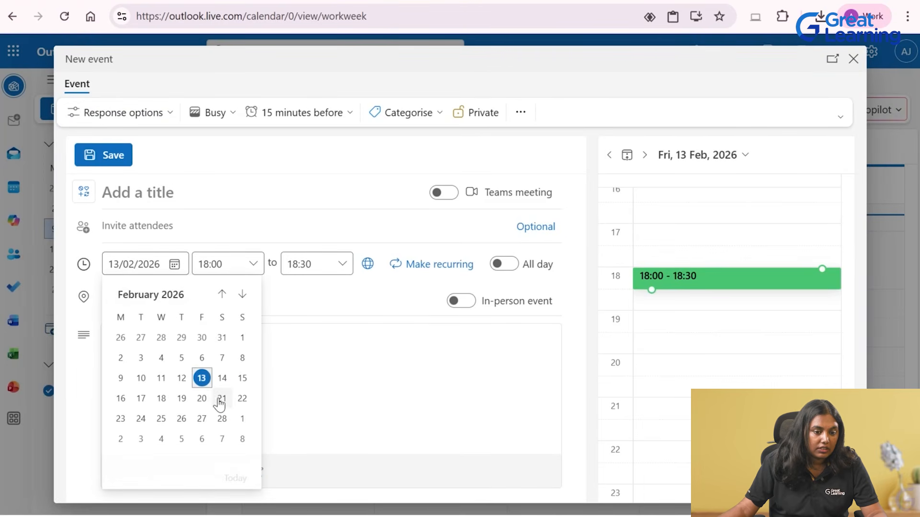
pyautogui.click(202, 399)
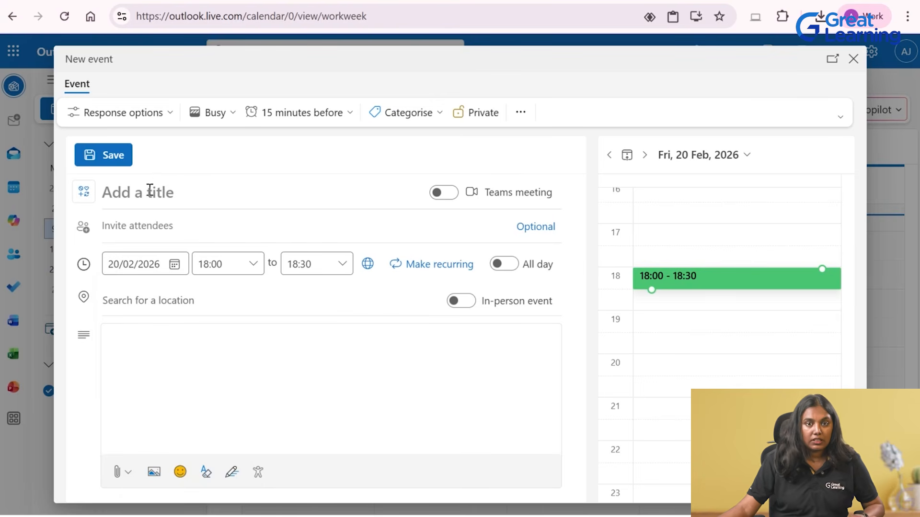
# Step: Title the event "Client Pitch Review - BlueWave Retail"
pyautogui.write('C')
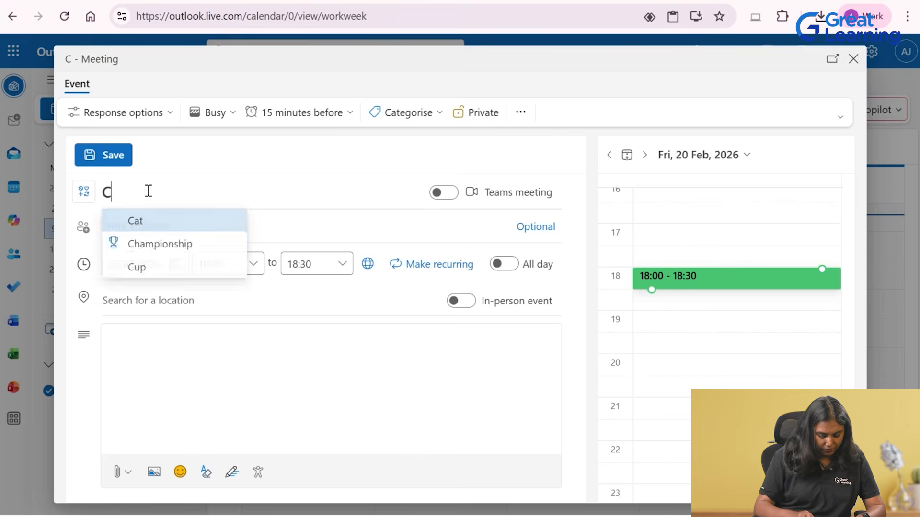
pyautogui.write('lient Pi')
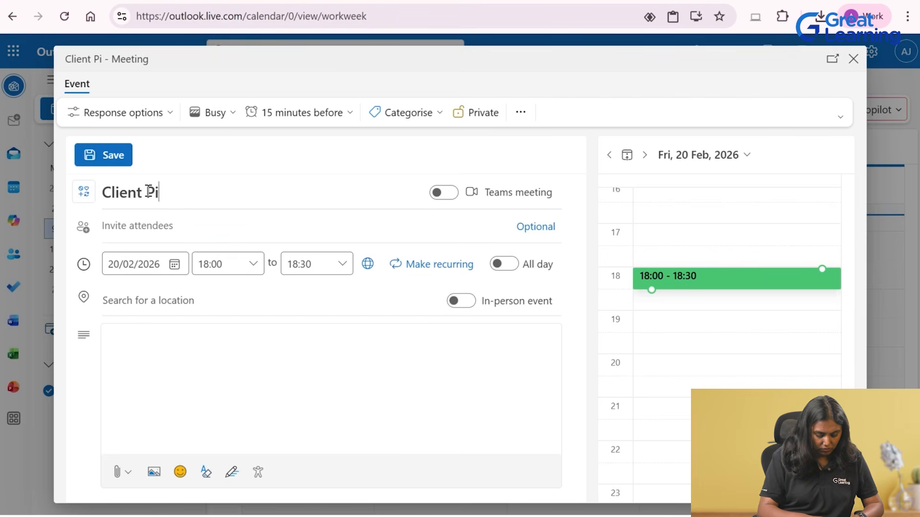
pyautogui.write('tch Review - ')
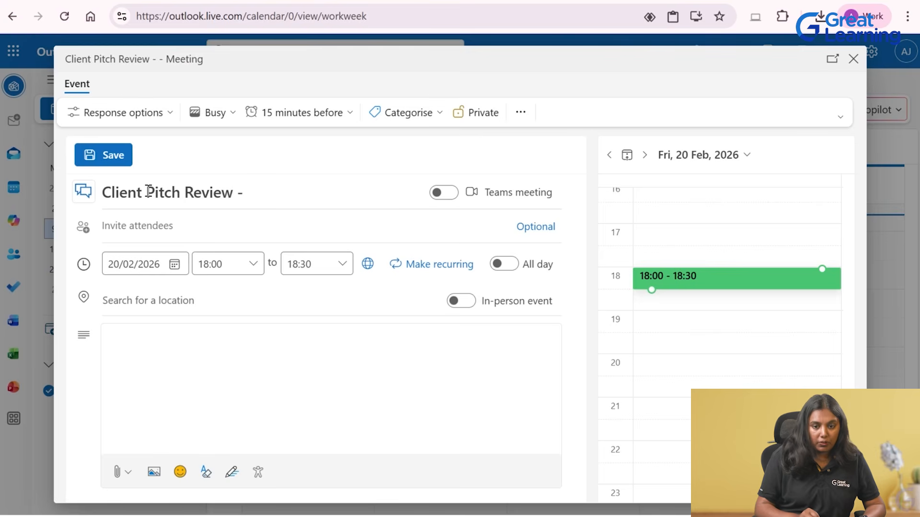
pyautogui.write('BlueWave Retail')
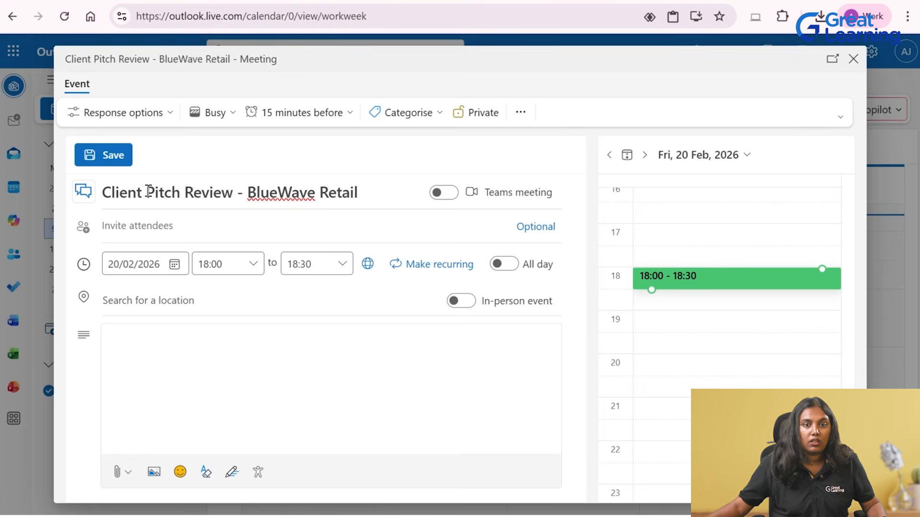
# Step: Switch to the M365 Copilot chat and submit the prompt "Create a structured agenda for a sales pitch review meeting"
pyautogui.moveTo(715, 2)
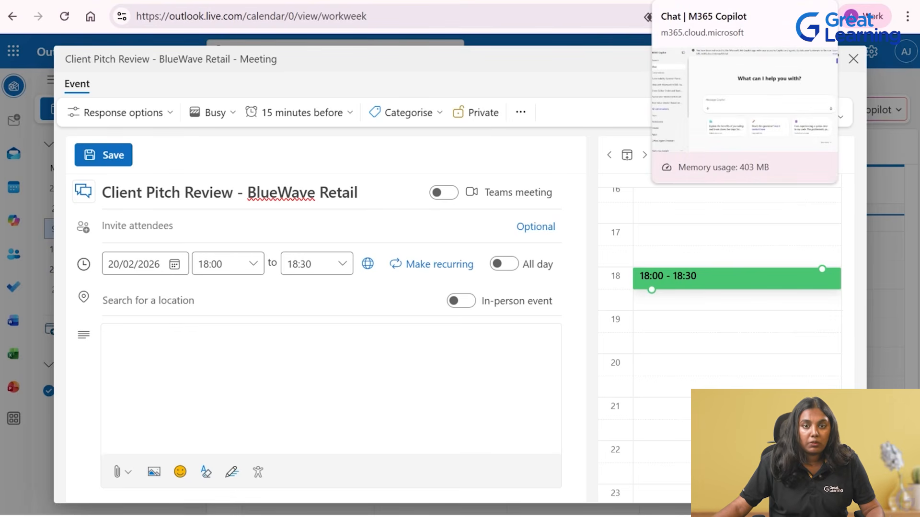
pyautogui.click(705, 2)
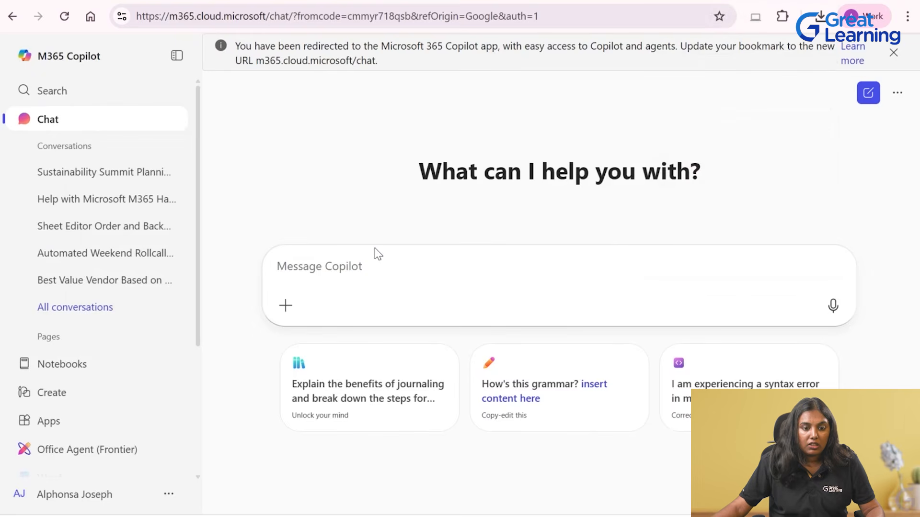
pyautogui.write('Crea')
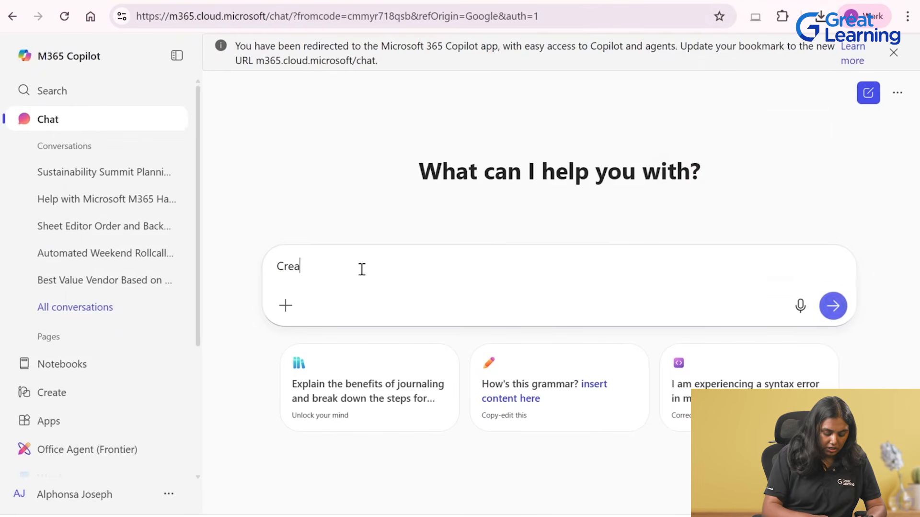
pyautogui.write('te a syt')
pyautogui.press('BackSpace')
pyautogui.press('BackSpace')
pyautogui.press('BackSpace')
pyautogui.press('BackSpace')
pyautogui.write('tru')
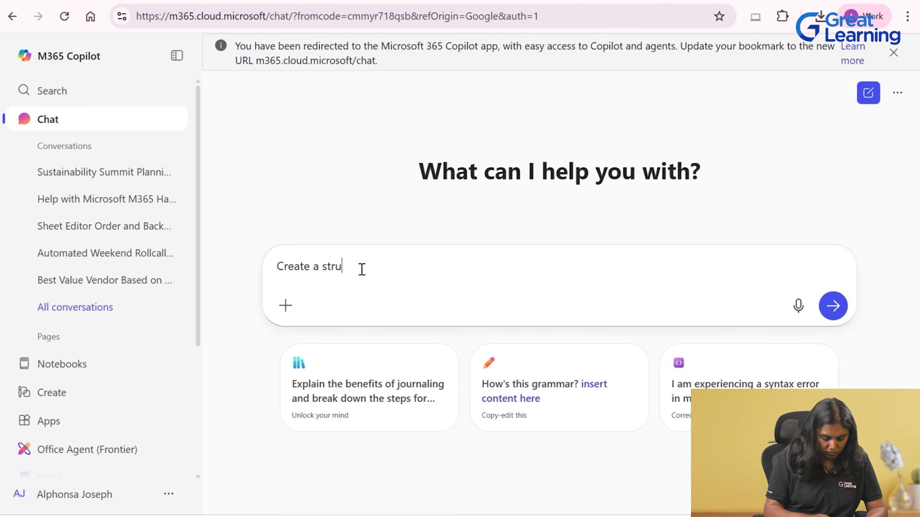
pyautogui.write('ctured age')
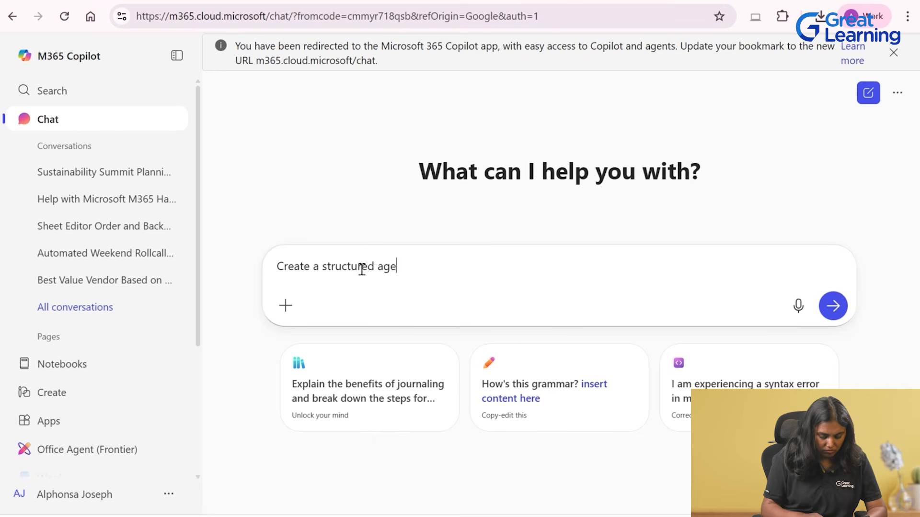
pyautogui.write('nda for a')
pyautogui.write('les pitch')
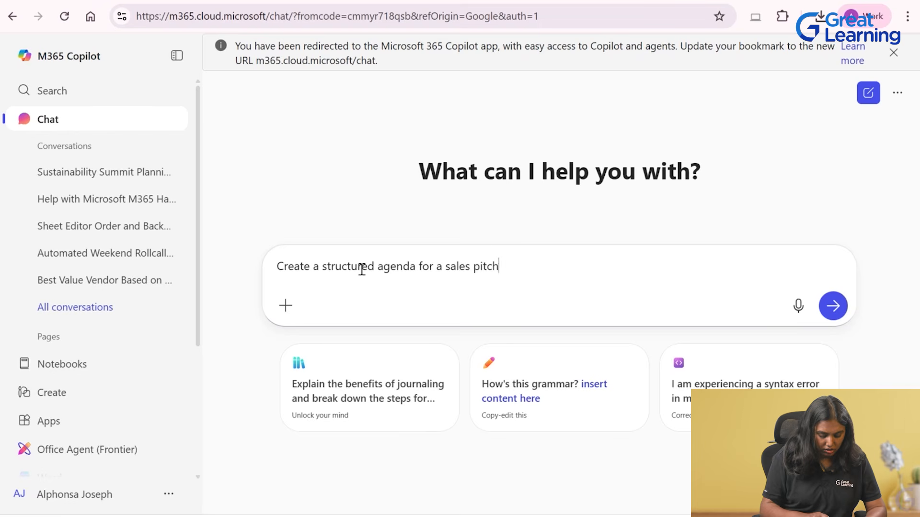
pyautogui.write(' review m')
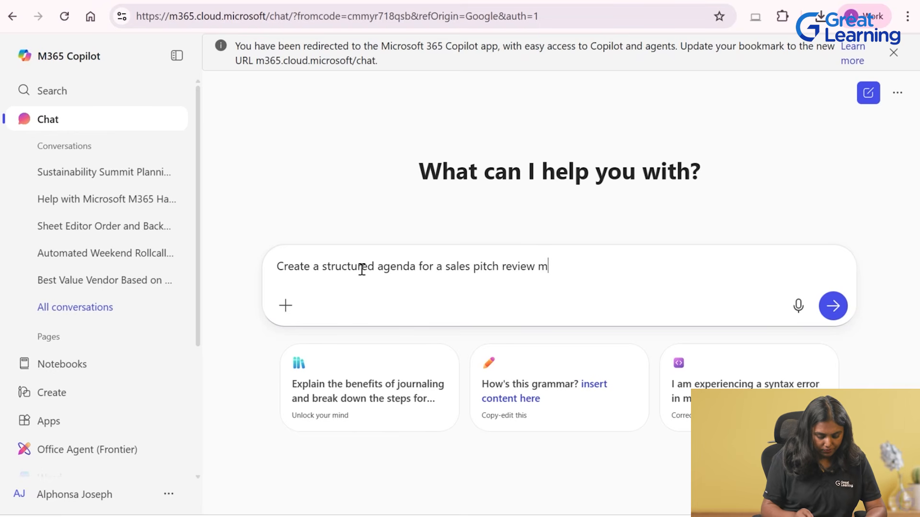
pyautogui.write('eeting')
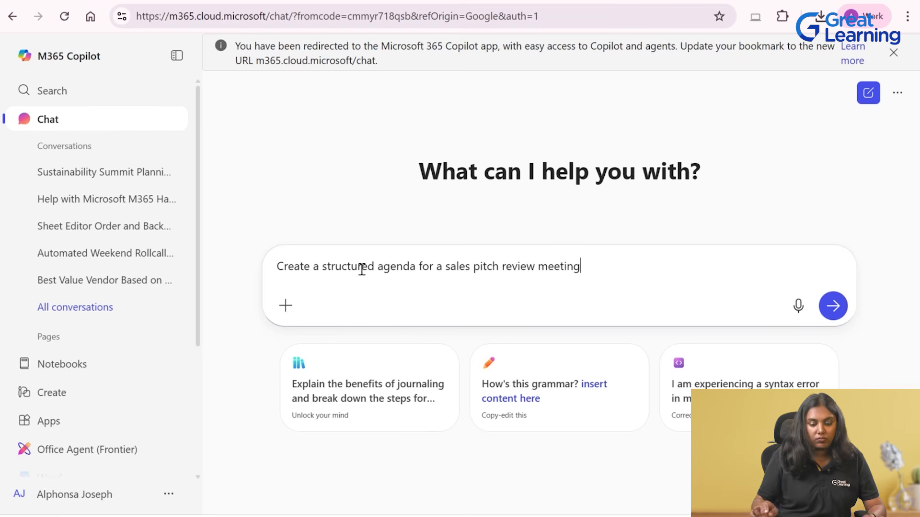
pyautogui.press('Return')
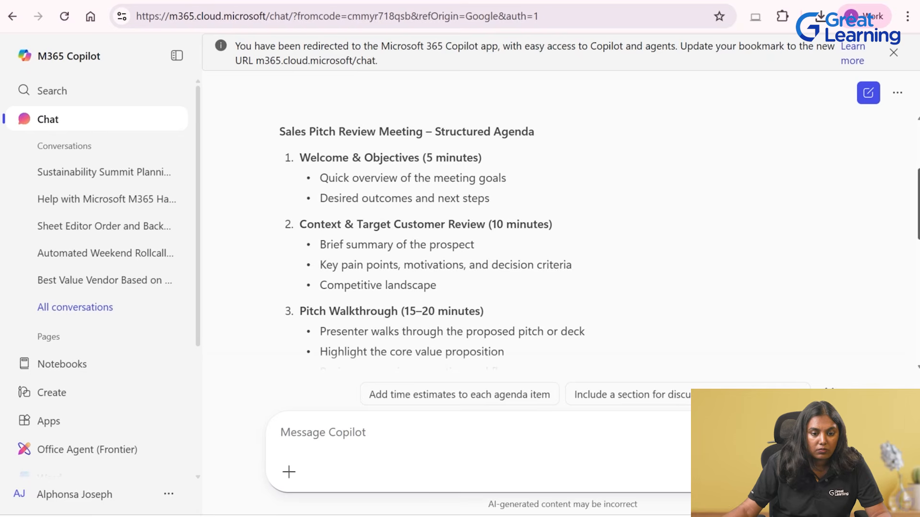
# Step: Review the generated sales pitch review agenda from its opening item through to the closing section
pyautogui.scroll(-6, 749, 254)
pyautogui.scroll(8, 752, 258)
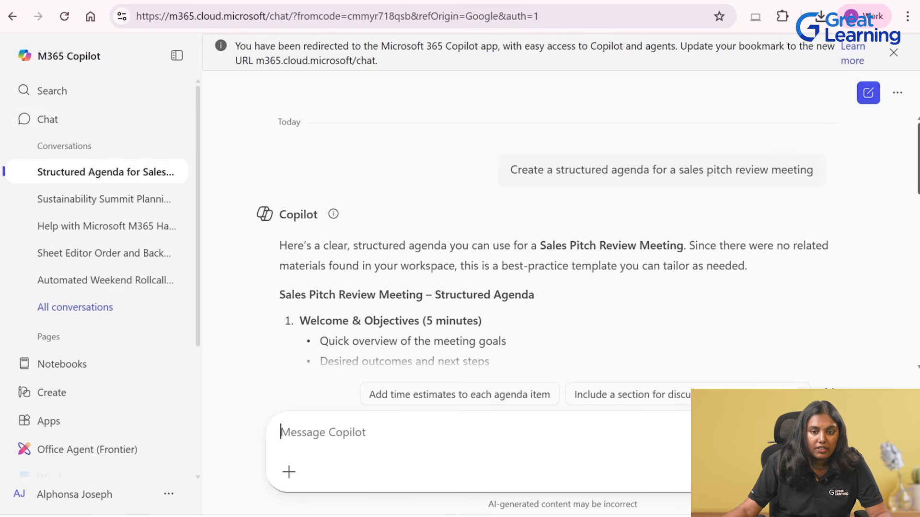
pyautogui.scroll(-2, 762, 267)
pyautogui.scroll(-3, 588, 263)
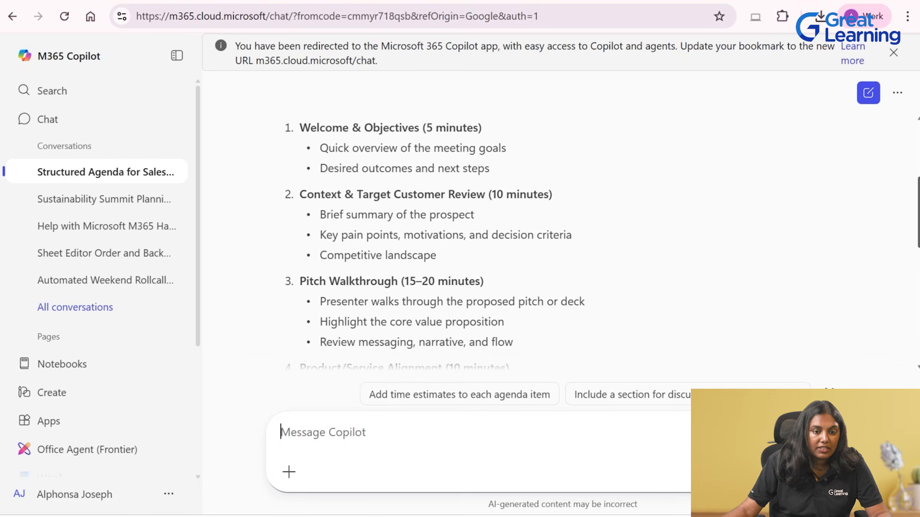
pyautogui.scroll(-1, 562, 263)
pyautogui.scroll(1, 468, 241)
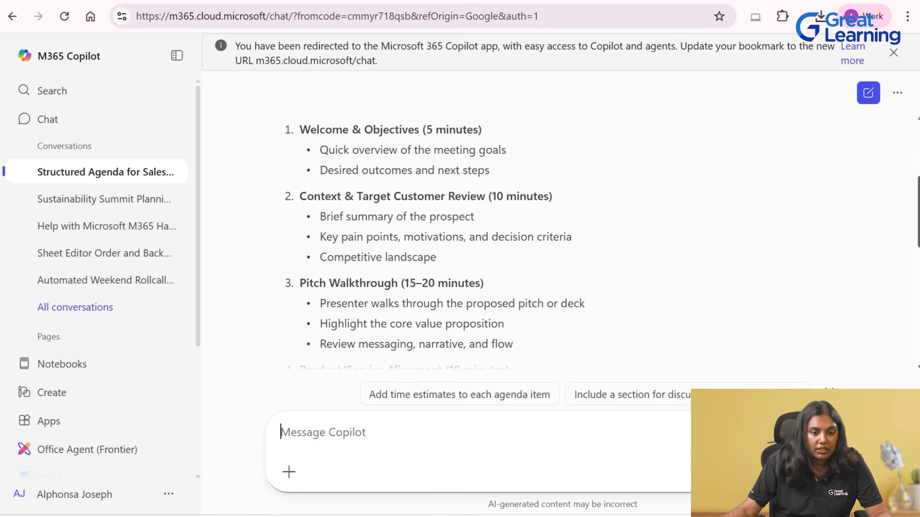
pyautogui.scroll(-5, 435, 241)
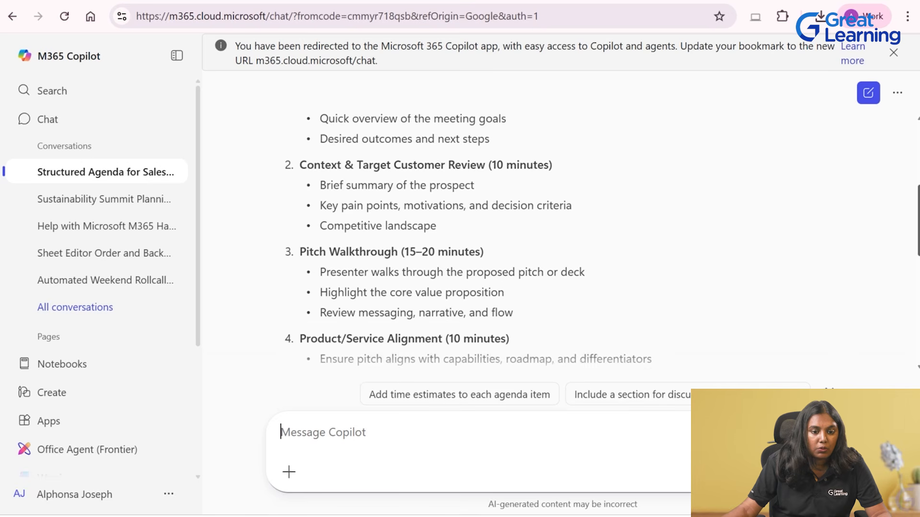
pyautogui.scroll(-4, 468, 245)
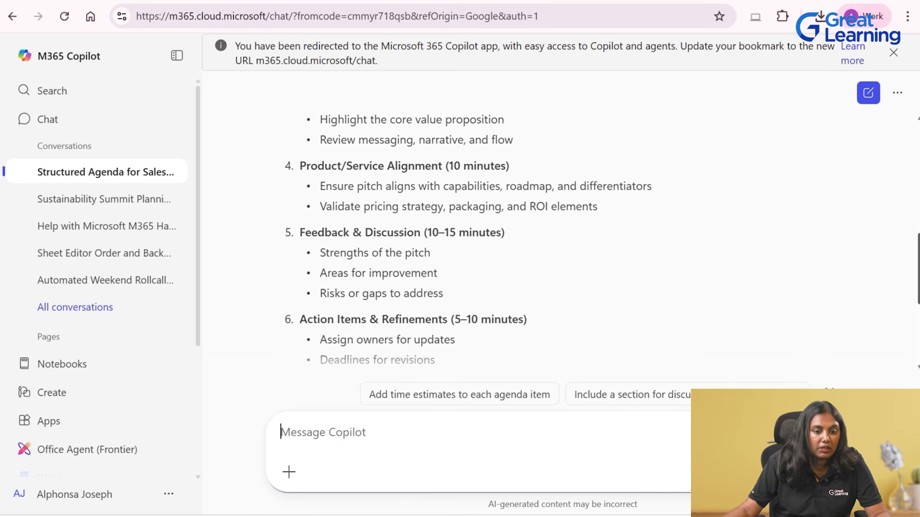
pyautogui.scroll(-2, 467, 244)
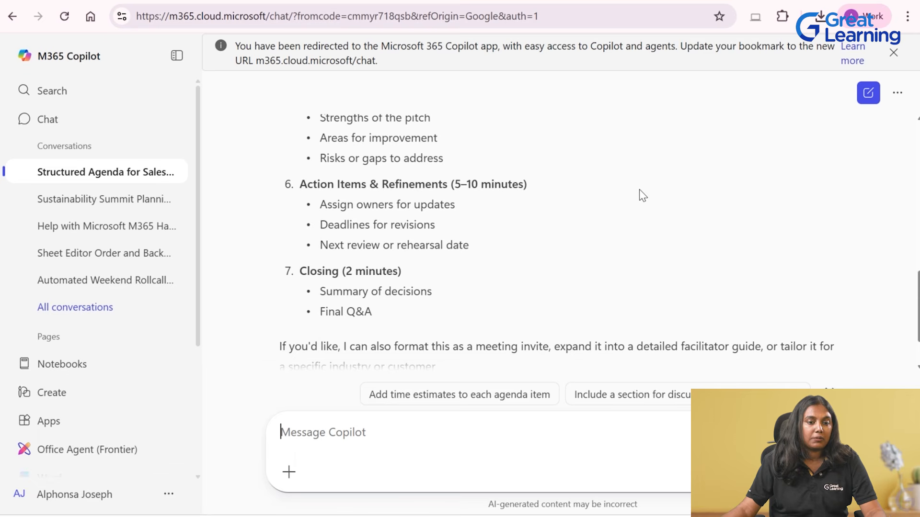
pyautogui.scroll(-2, 913, 344)
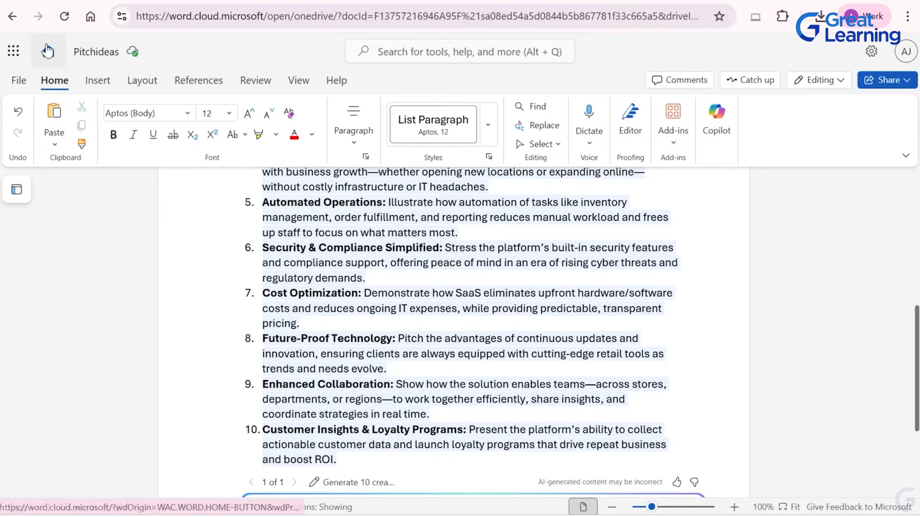
# Step: Switch to Word and open the BlueWave-Sales Pitch document at its section headings, starting with Product Overview
pyautogui.click(45, 51)
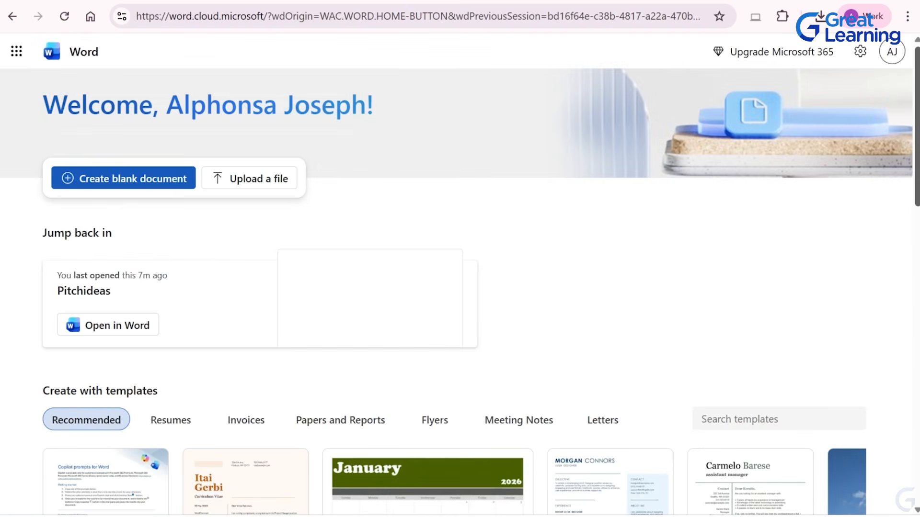
pyautogui.scroll(-10, 110, 357)
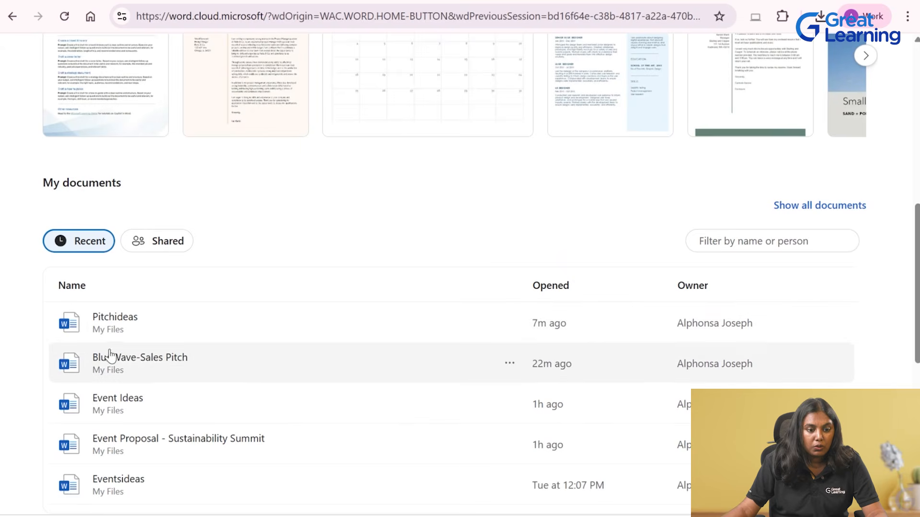
pyautogui.click(145, 358)
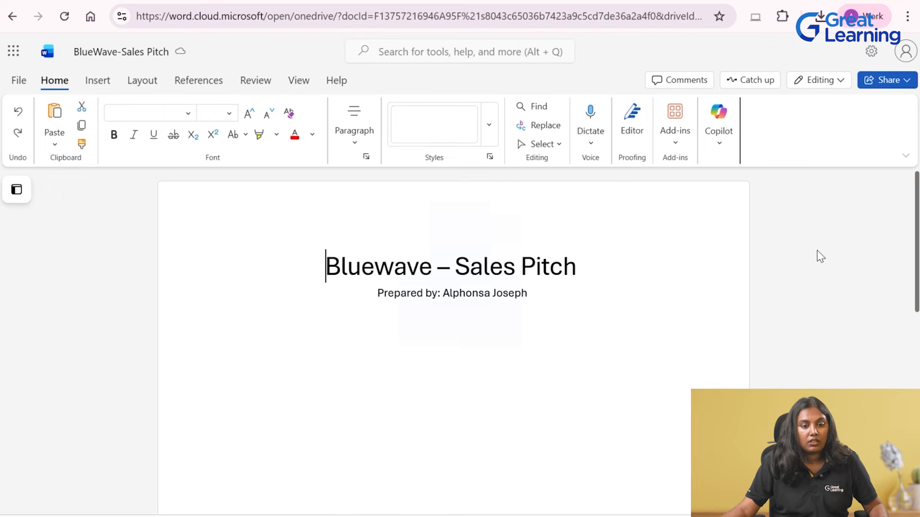
pyautogui.scroll(-12, 453, 335)
pyautogui.scroll(-5, 453, 335)
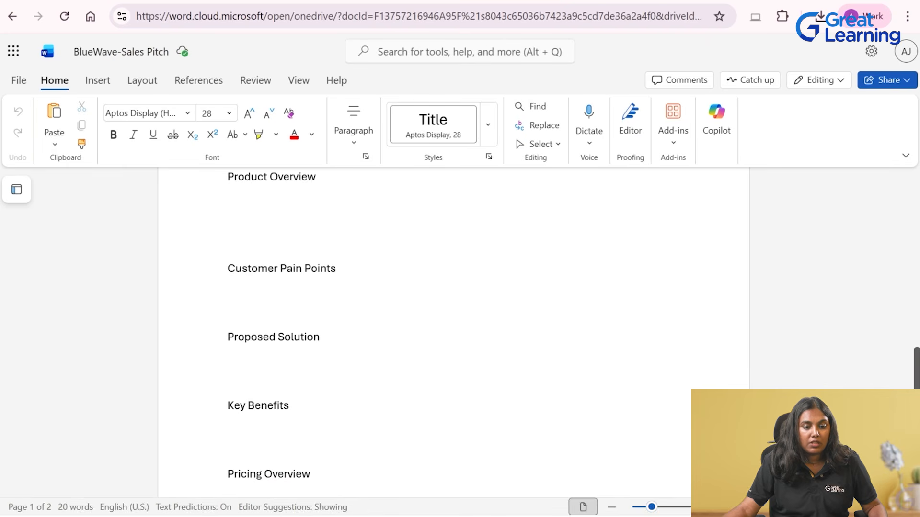
# Step: Under Product Overview, have Copilot "Write a 120 word product overview for a retail SaaS solution, focusing on efficiency and automation" and keep the result
pyautogui.scroll(-2, 453, 335)
pyautogui.scroll(-2, 453, 335)
pyautogui.scroll(1, 453, 335)
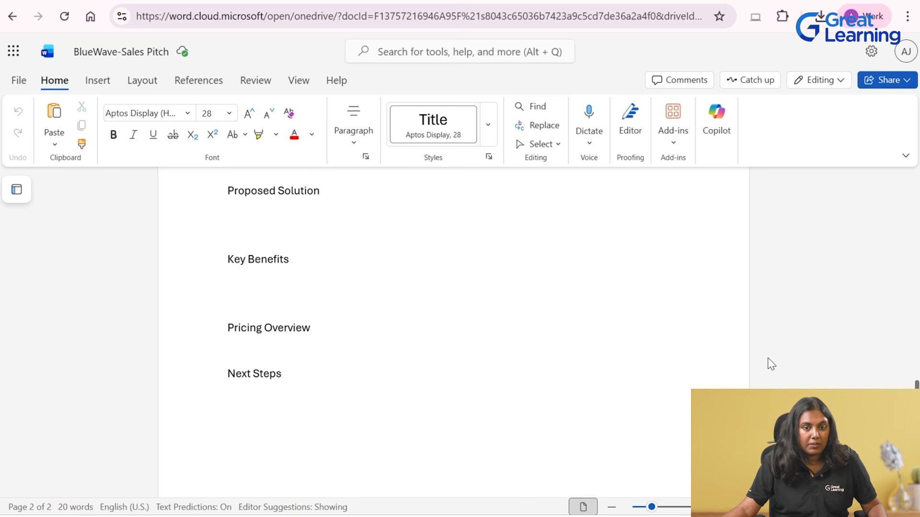
pyautogui.scroll(8, 905, 338)
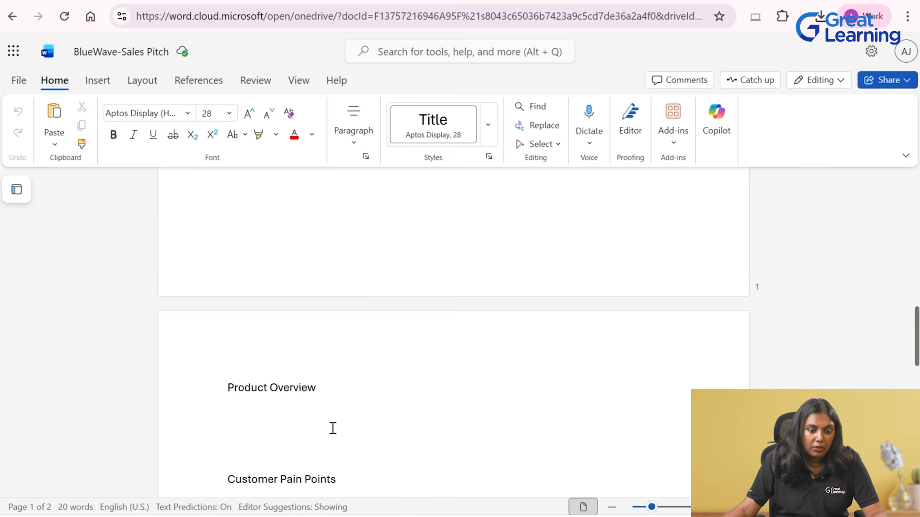
pyautogui.click(273, 411)
pyautogui.scroll(-2, 273, 410)
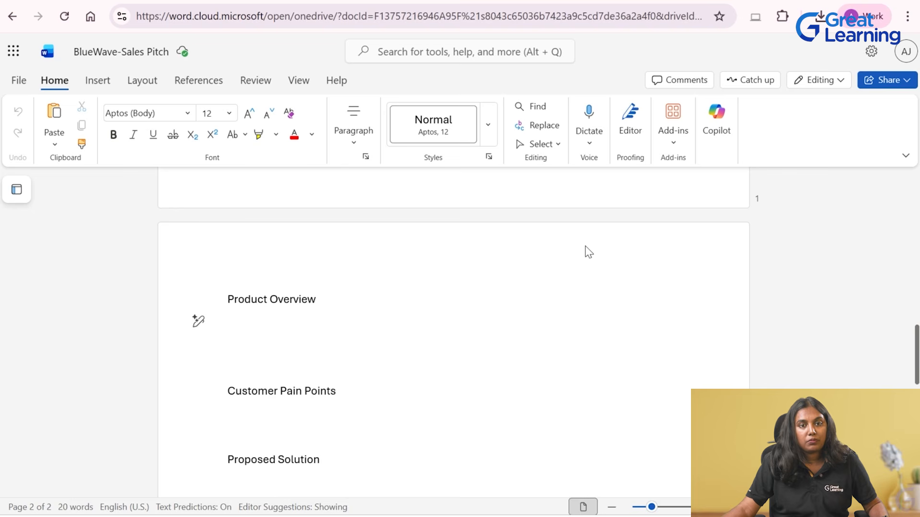
pyautogui.click(196, 321)
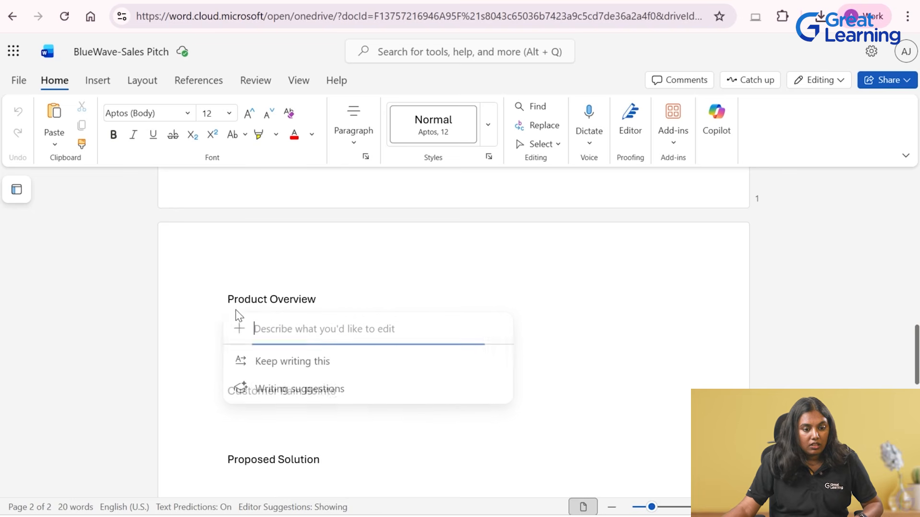
pyautogui.write('Write')
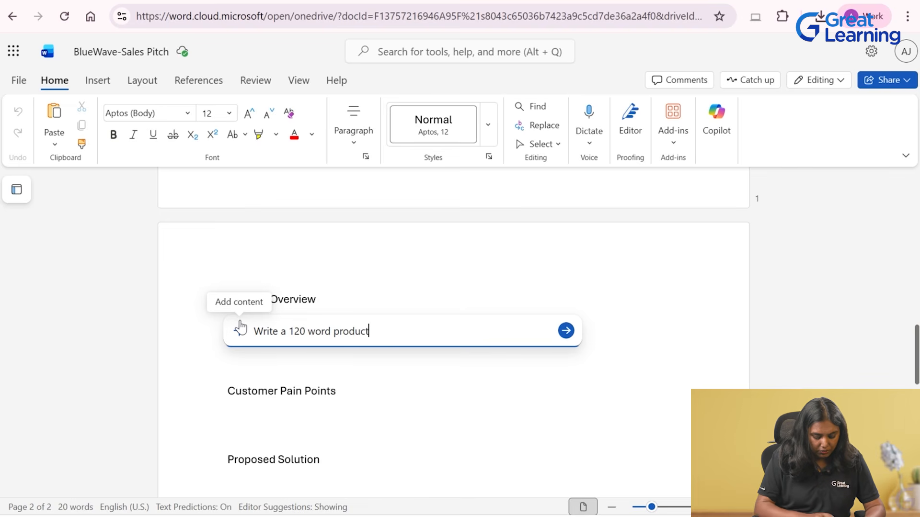
pyautogui.write('a 120 word product overview for a retail SaaS')
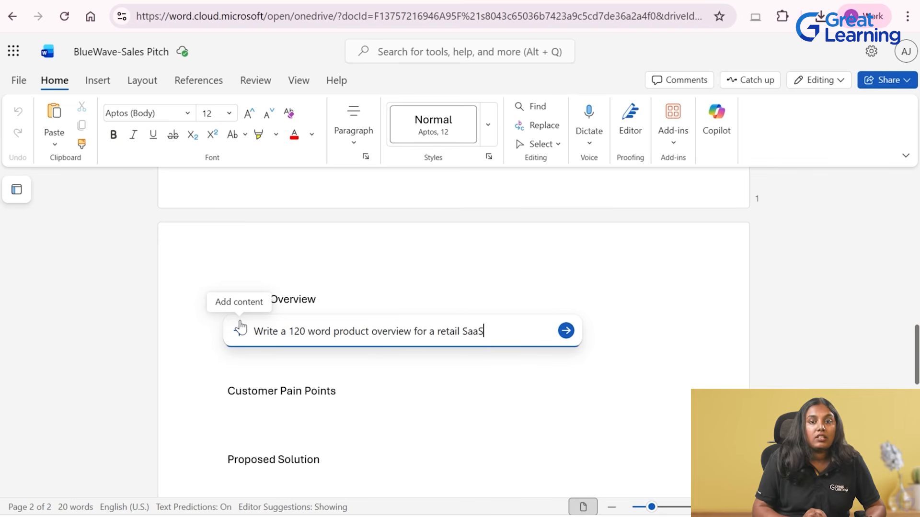
pyautogui.write(' so')
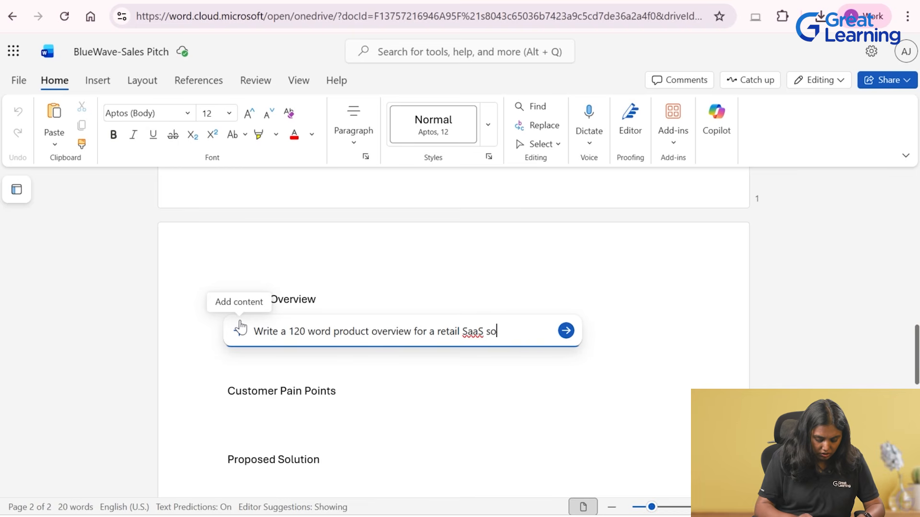
pyautogui.write('lution, focusing o')
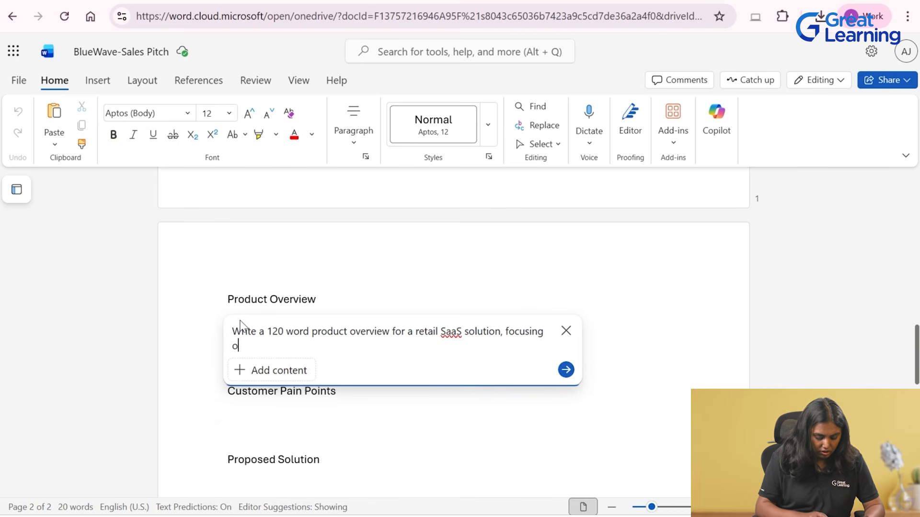
pyautogui.write('n efficiency')
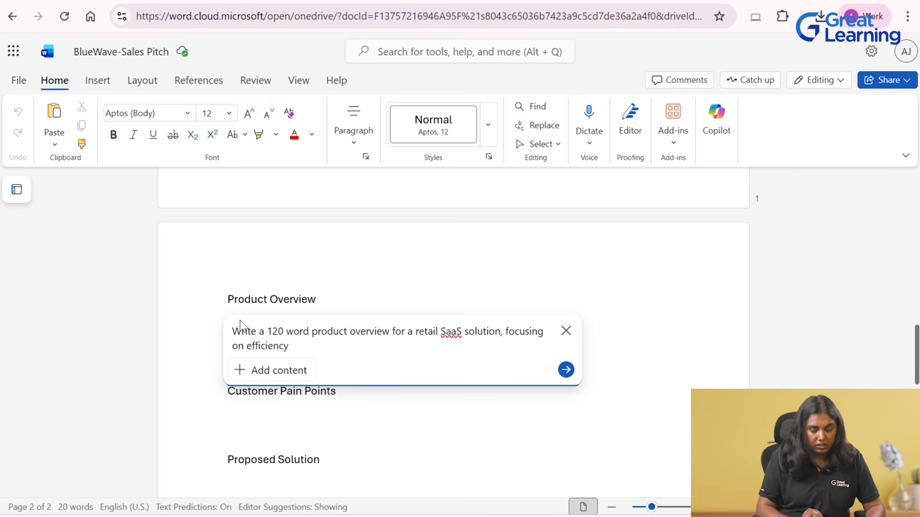
pyautogui.write(' and automation')
pyautogui.press('Return')
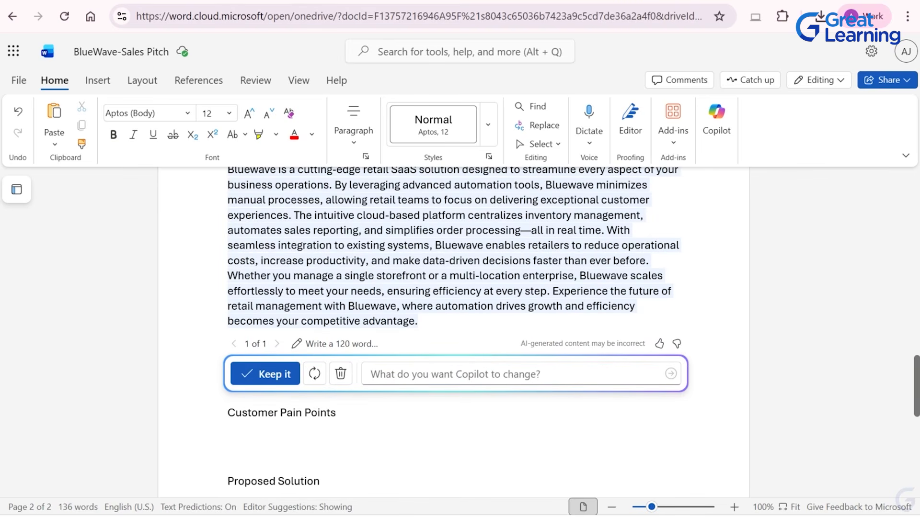
pyautogui.scroll(2, 42, 273)
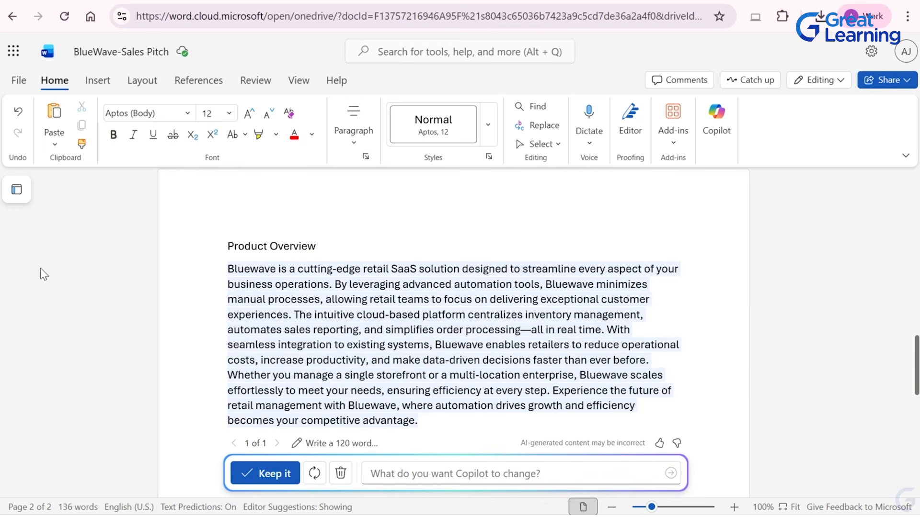
pyautogui.click(263, 484)
# Step: Under Customer Pain Points, have Copilot "List 5 common retail operational pain points our product can solve" and keep the result
pyautogui.scroll(-3, 452, 316)
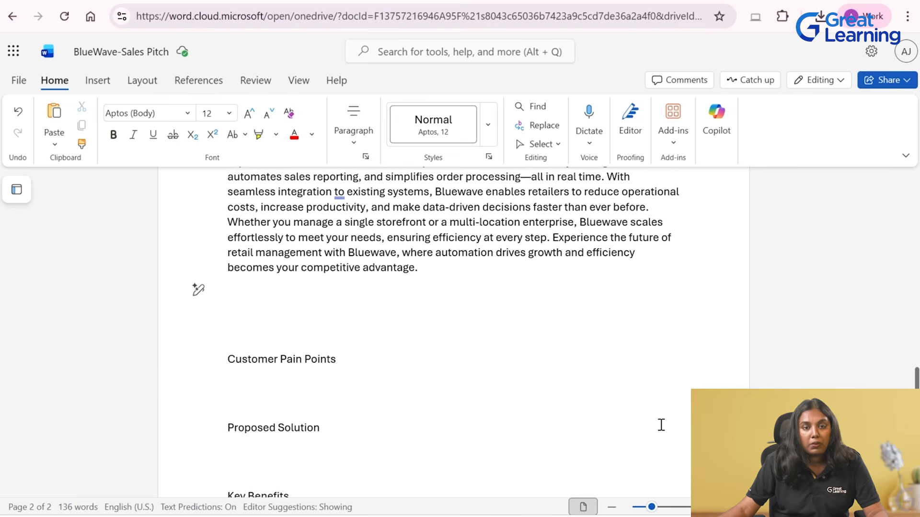
pyautogui.click(251, 380)
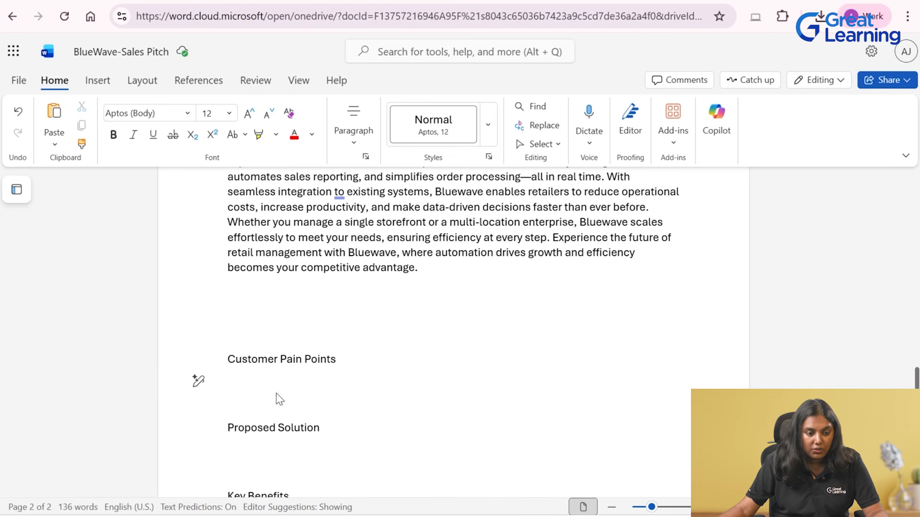
pyautogui.click(198, 381)
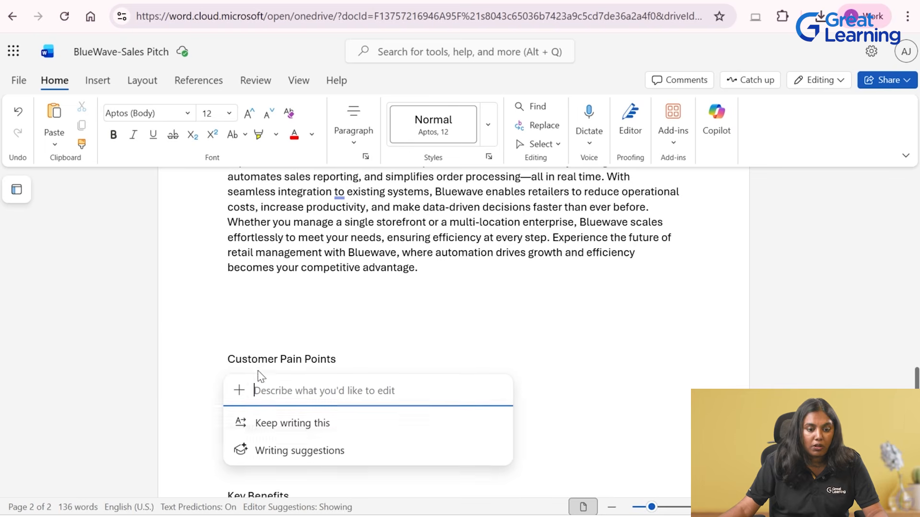
pyautogui.write('L')
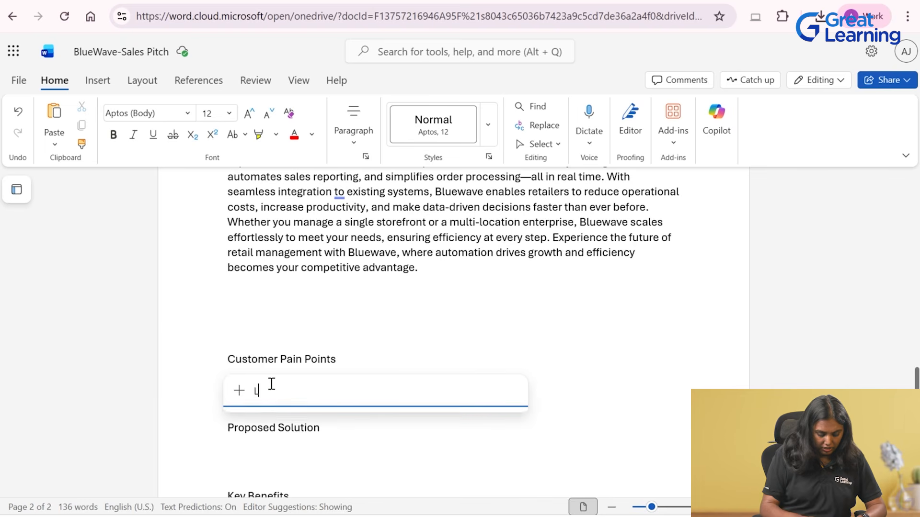
pyautogui.write('ist 5 common retail')
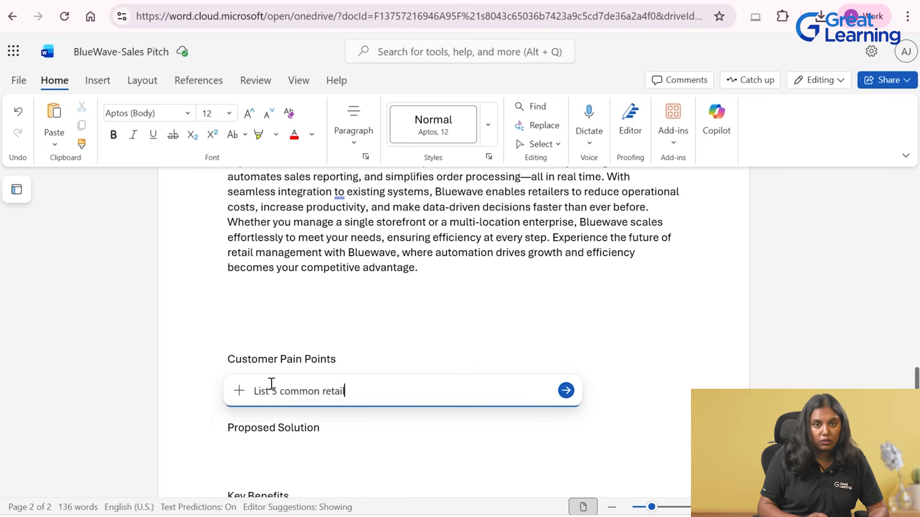
pyautogui.write(' operational pain points our produ')
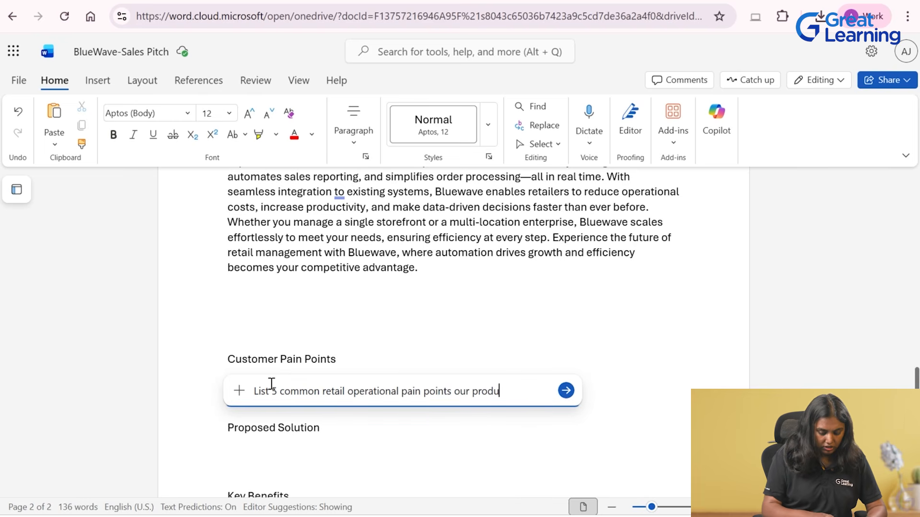
pyautogui.write('can solve')
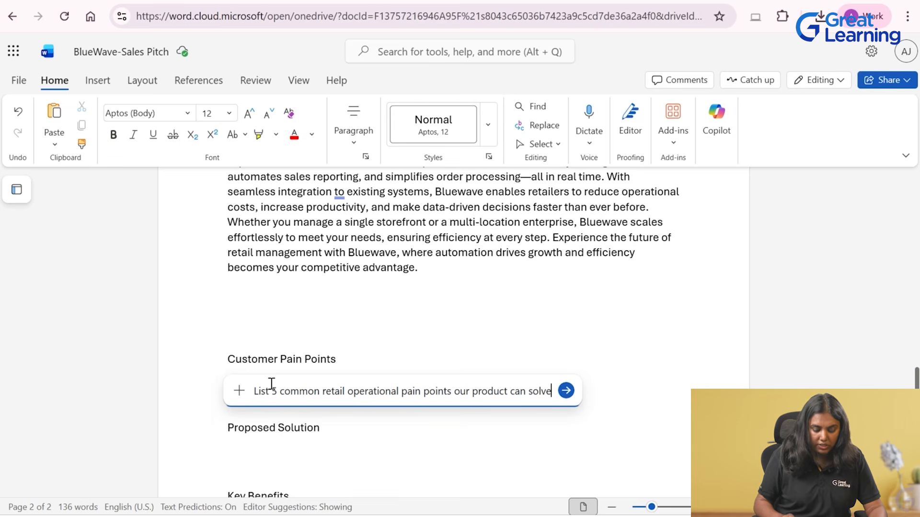
pyautogui.press('Return')
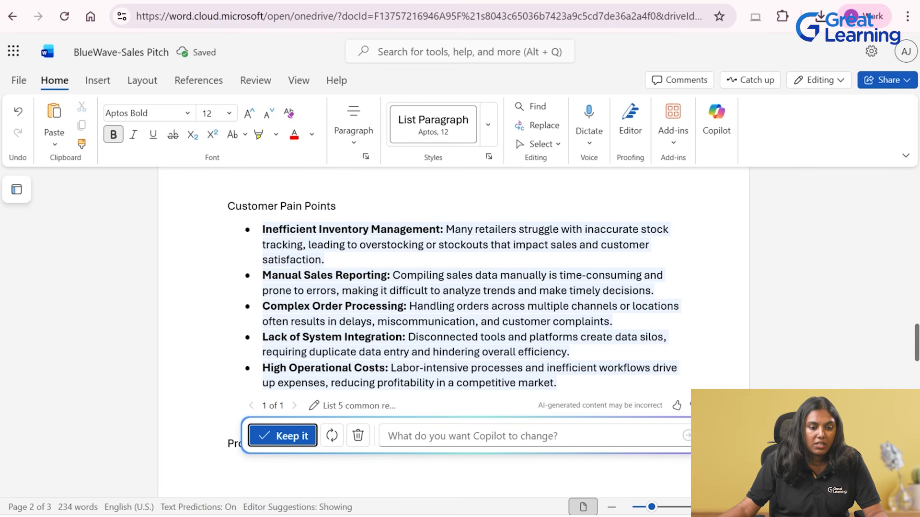
pyautogui.click(282, 439)
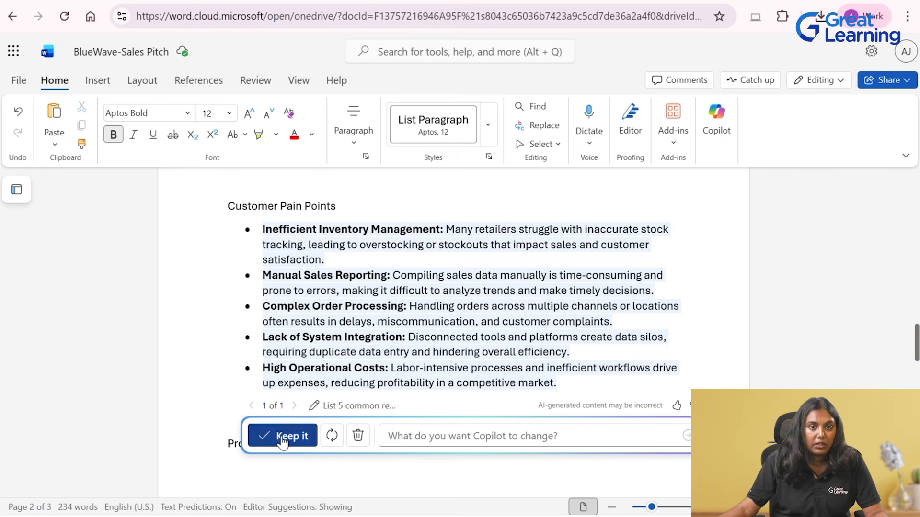
# Step: Under Proposed Solution, have Copilot "Write a persuasive paragraph describing how BlueWave's solution addresses these pain points"
pyautogui.scroll(-5, 916, 346)
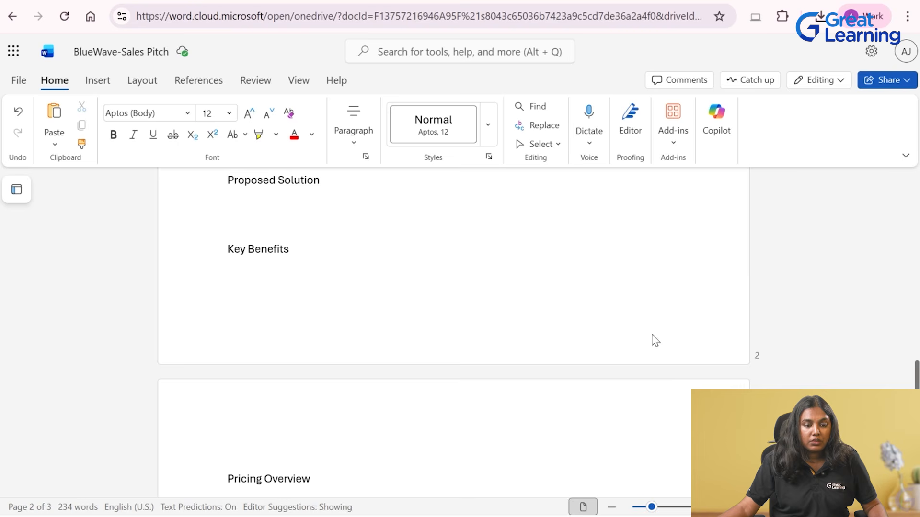
pyautogui.click(248, 202)
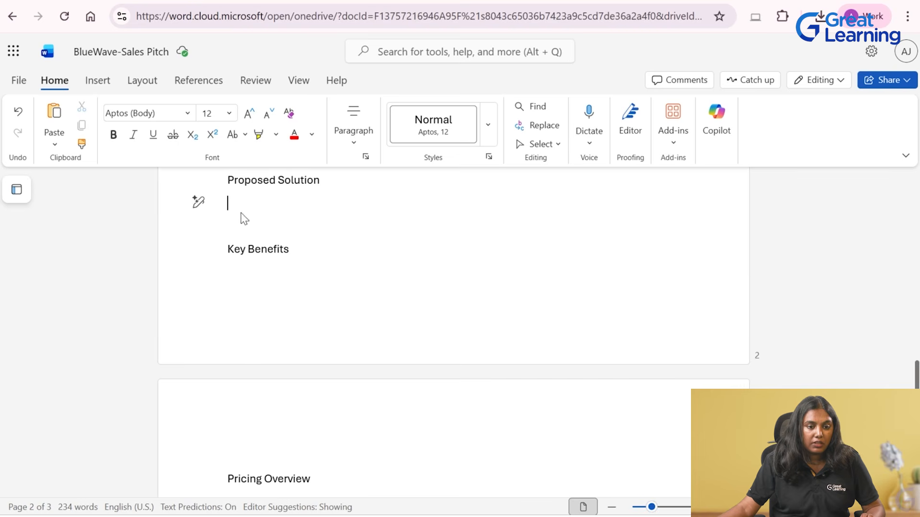
pyautogui.click(198, 205)
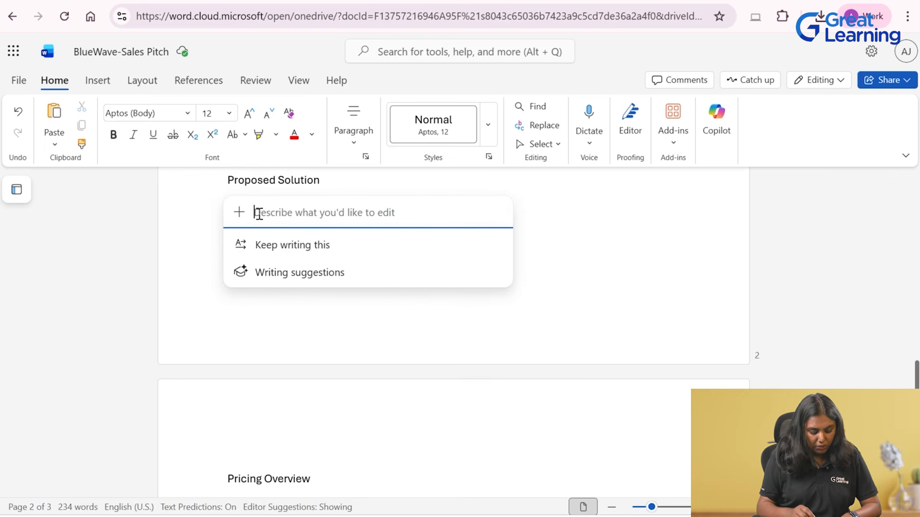
pyautogui.write('Write a pe')
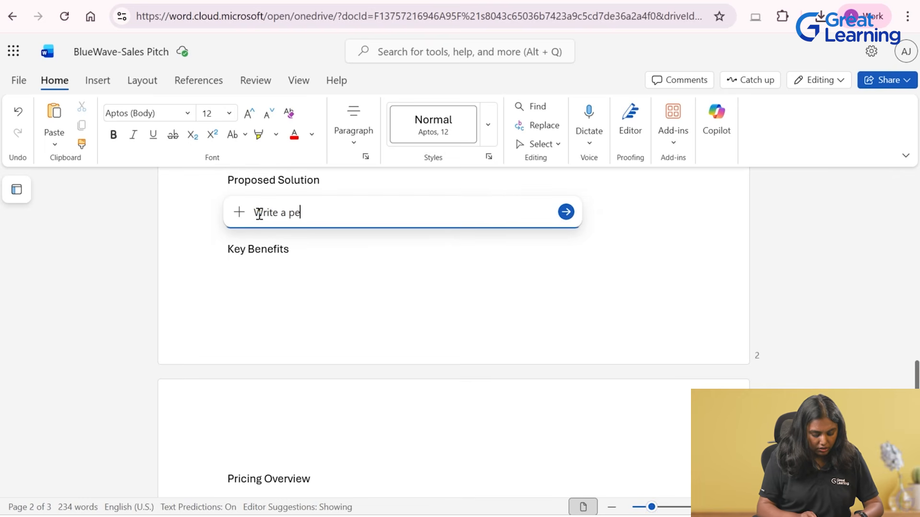
pyautogui.write('rsuasive')
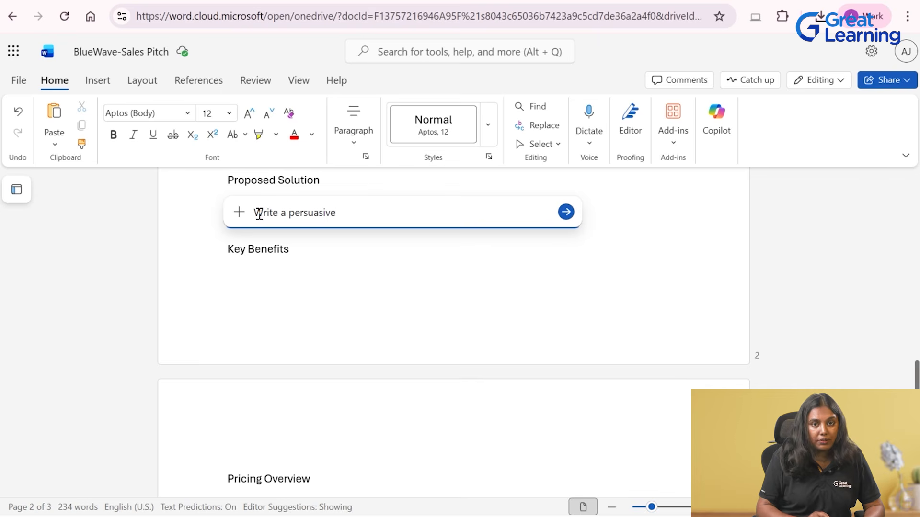
pyautogui.write(' parag')
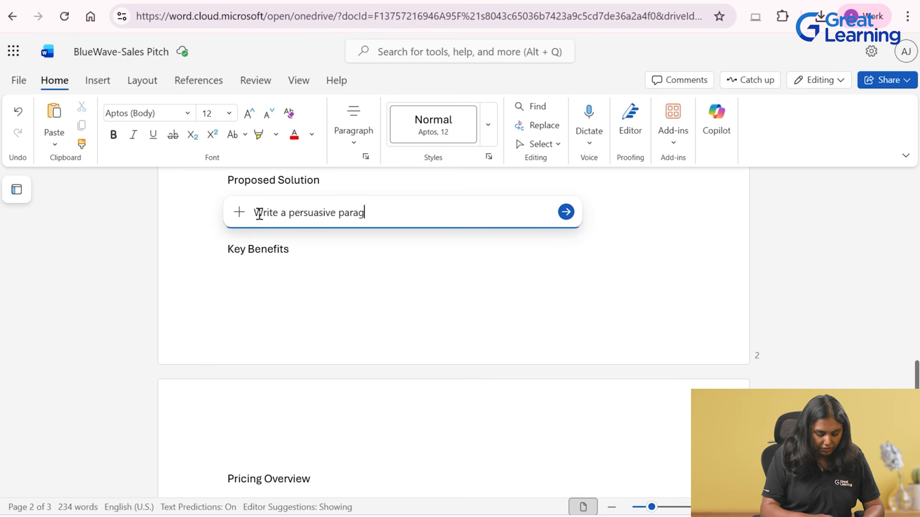
pyautogui.write('raph describinh')
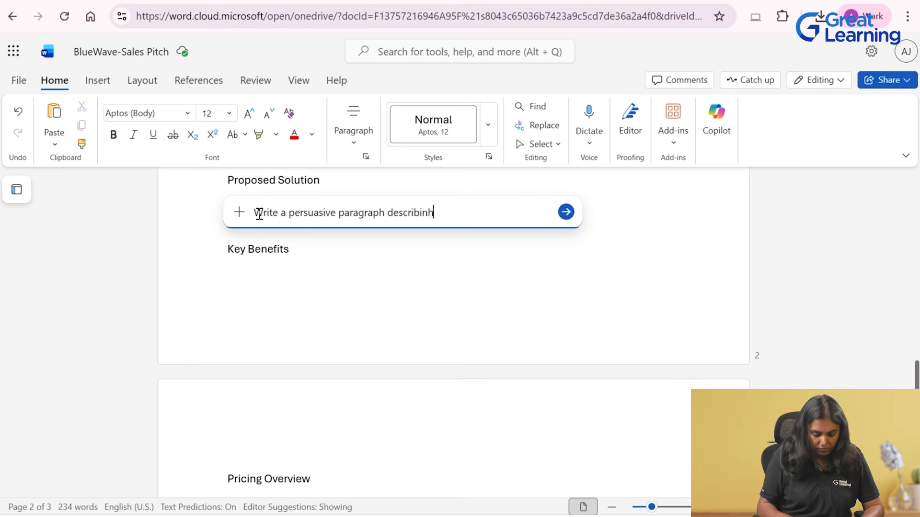
pyautogui.press('BackSpace')
pyautogui.write('g how B')
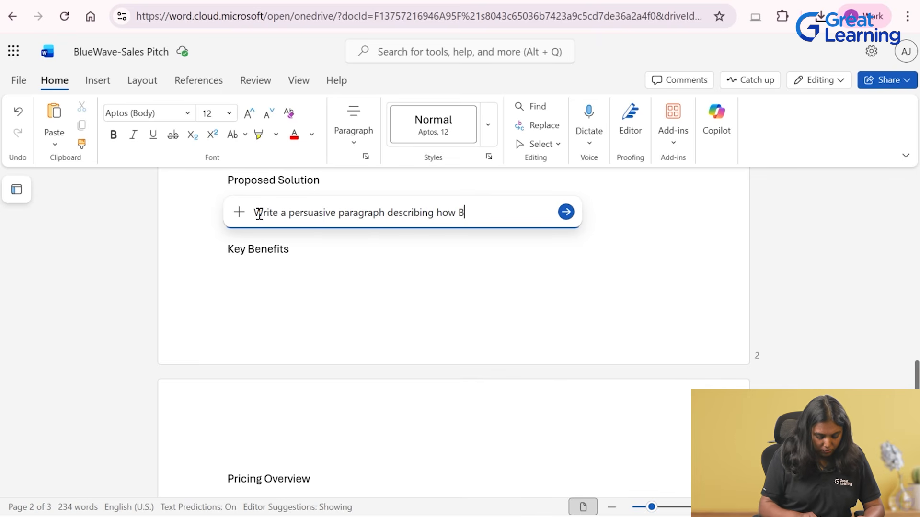
pyautogui.write("lueWave's solution")
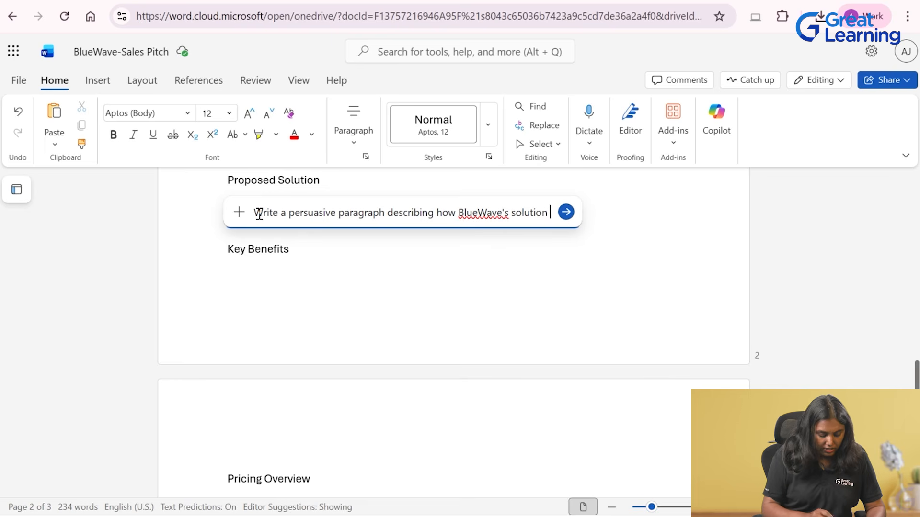
pyautogui.write('addresses ')
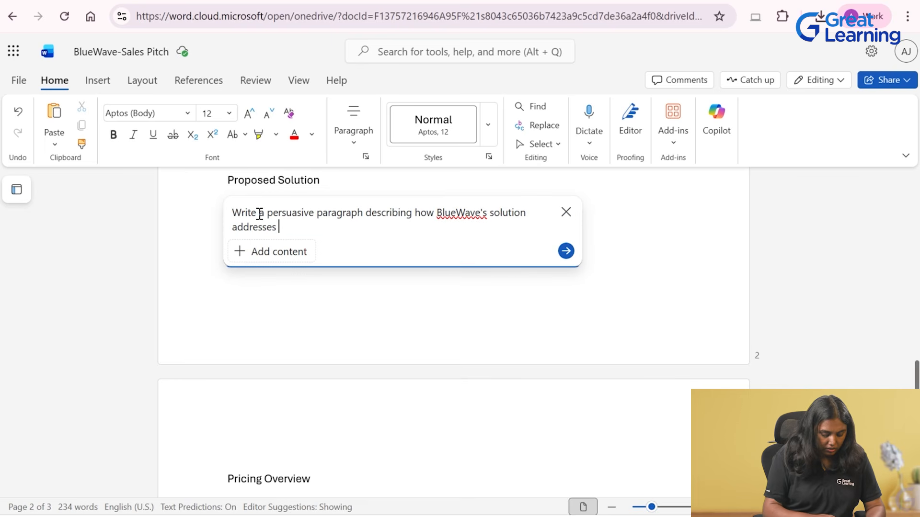
pyautogui.write('these pain points')
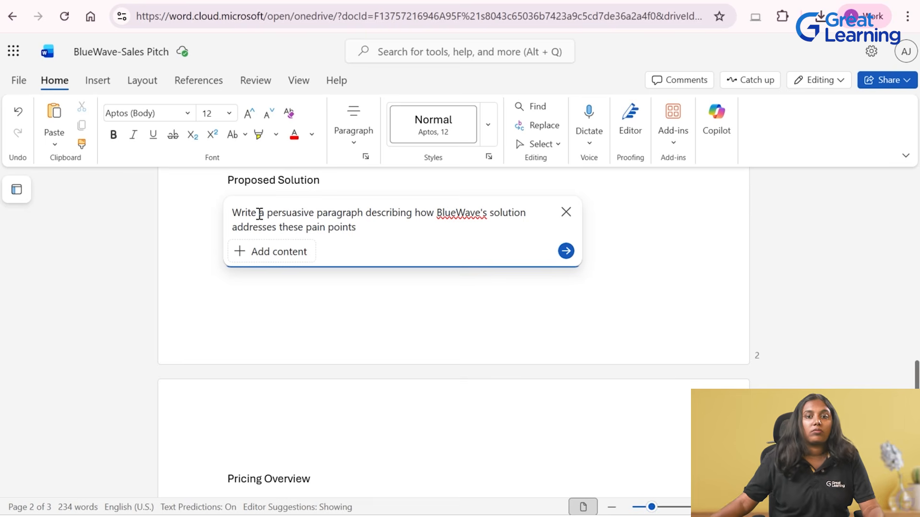
pyautogui.click(565, 251)
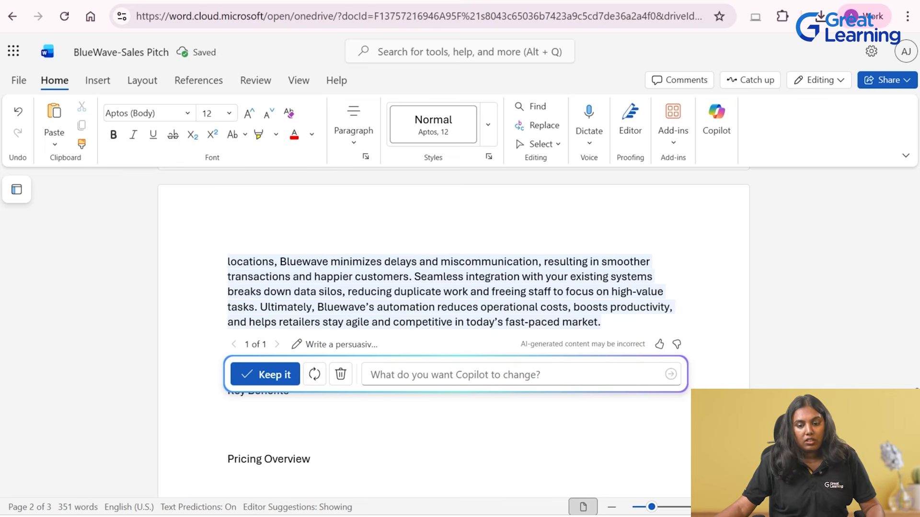
# Step: Read through the generated Proposed Solution paragraph across both pages and keep it
pyautogui.scroll(3, 453, 335)
pyautogui.scroll(2, 453, 336)
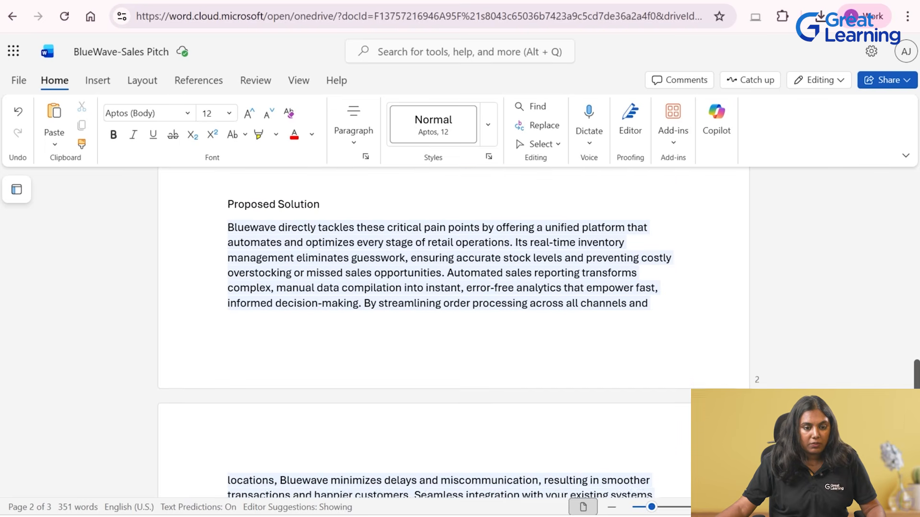
pyautogui.scroll(-1, 453, 336)
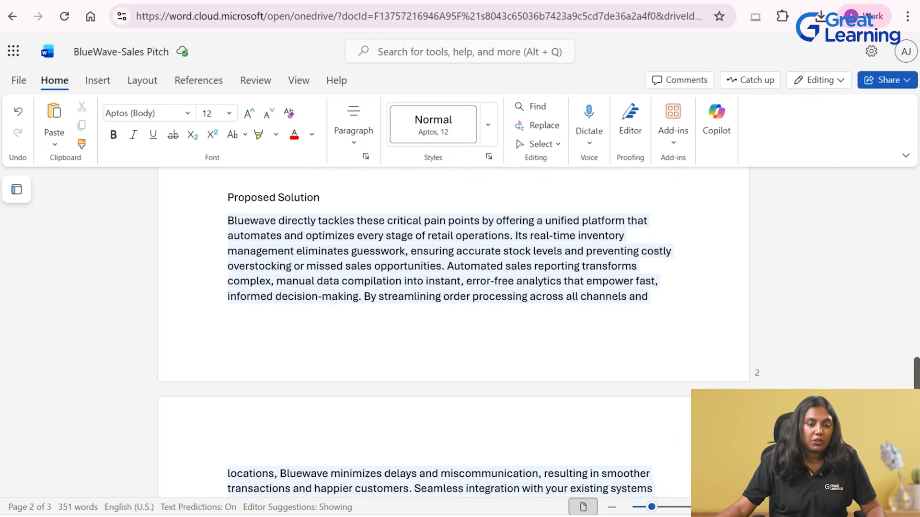
pyautogui.scroll(-1, 453, 335)
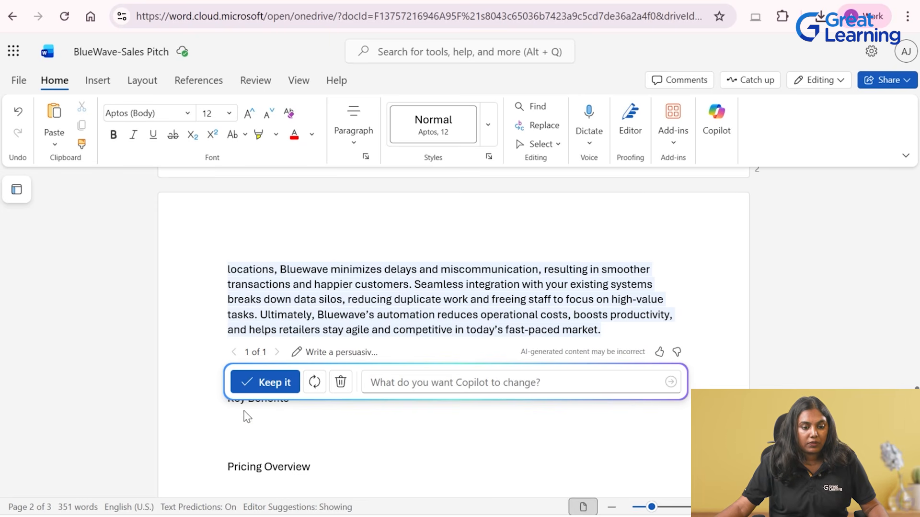
pyautogui.click(270, 382)
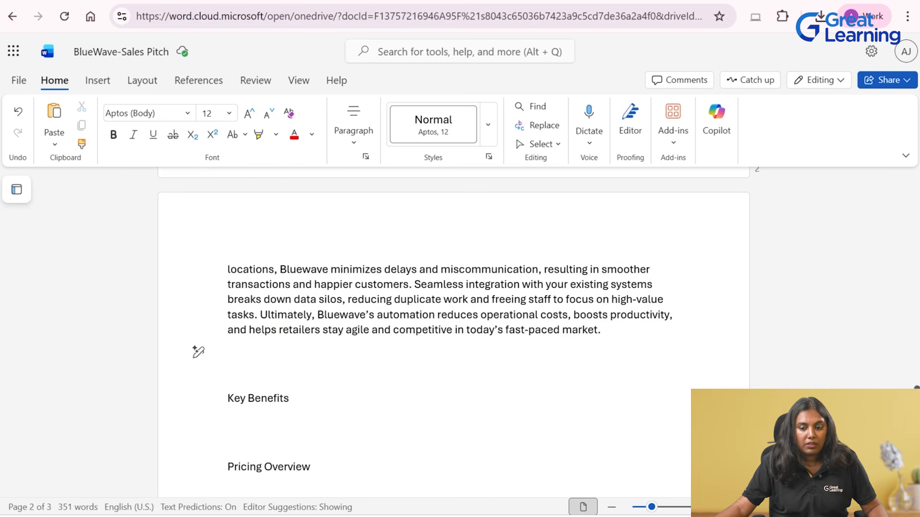
# Step: Under Key Benefits, have Copilot "Create a 6 point benefit list in crisp sales-oriented language" and keep the result
pyautogui.scroll(-2, 372, 387)
pyautogui.click(235, 324)
pyautogui.click(199, 326)
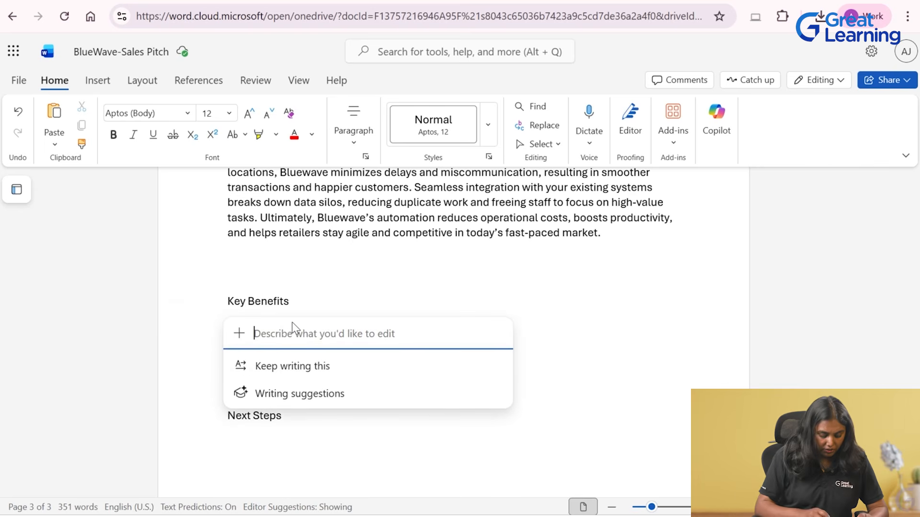
pyautogui.write('Create a 5 point benefit')
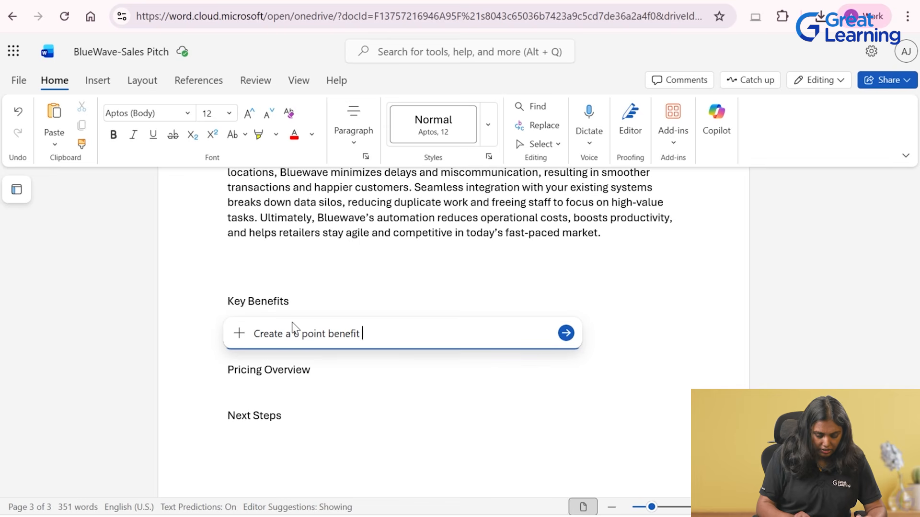
pyautogui.write('liat')
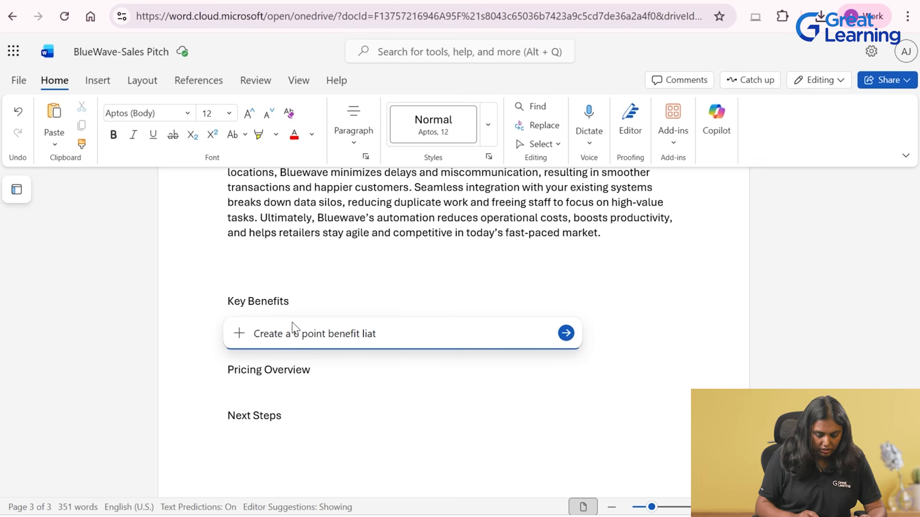
pyautogui.press('BackSpace')
pyautogui.press('BackSpace')
pyautogui.write('st ')
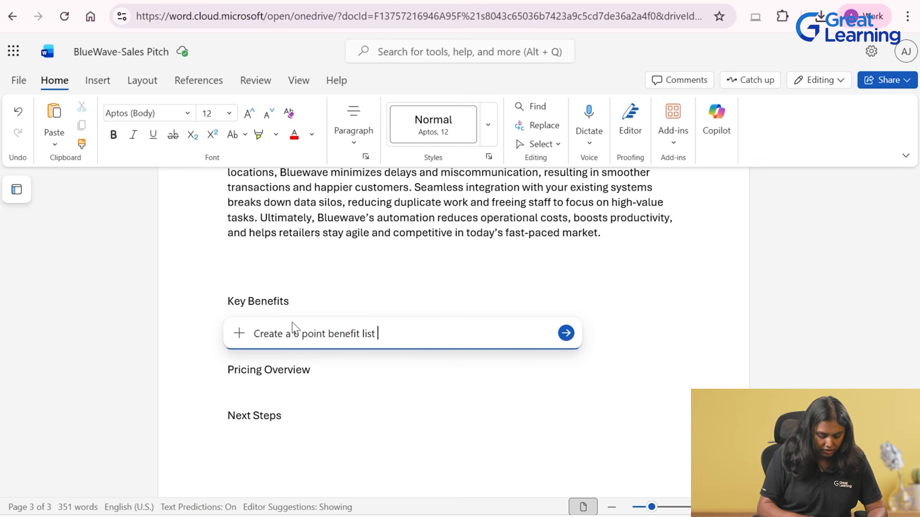
pyautogui.write('in crisp ')
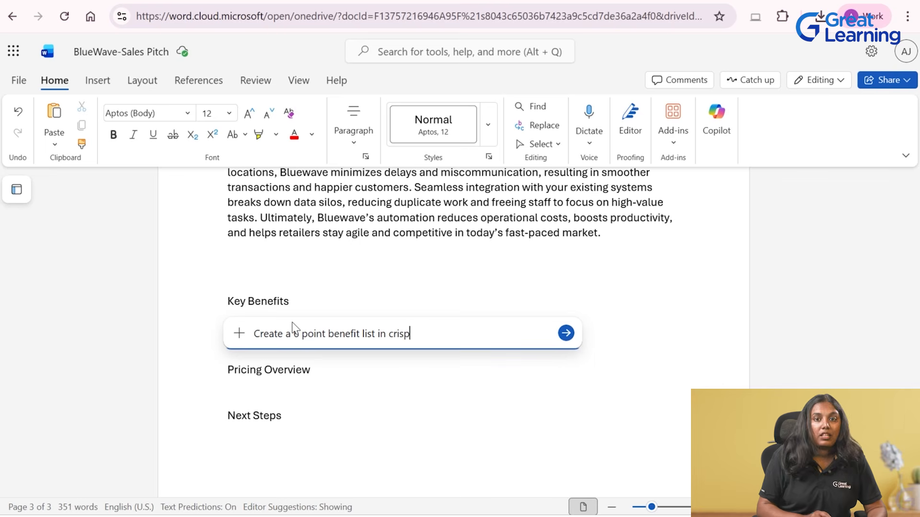
pyautogui.write('sales')
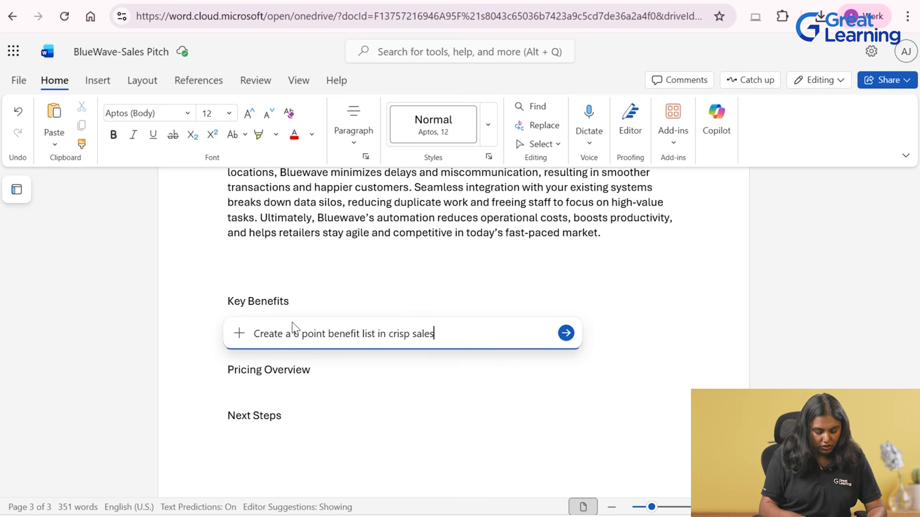
pyautogui.write('-oriente')
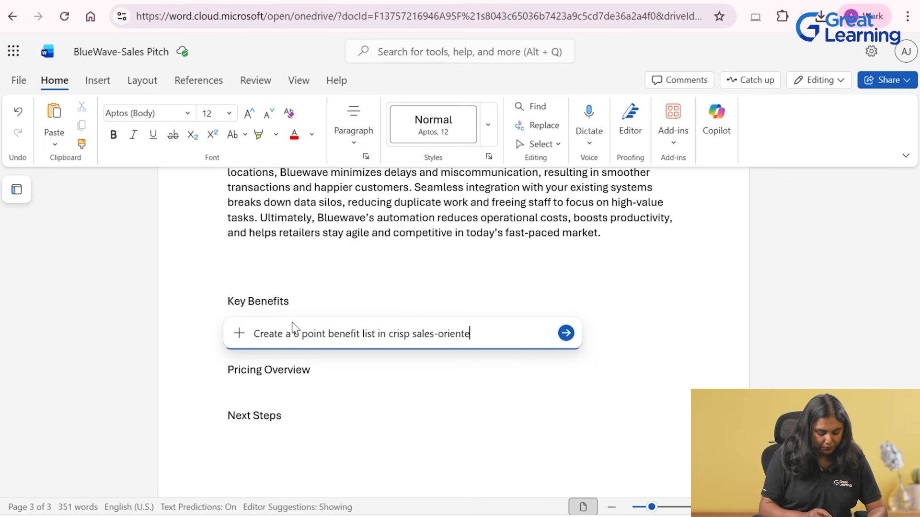
pyautogui.write('d language')
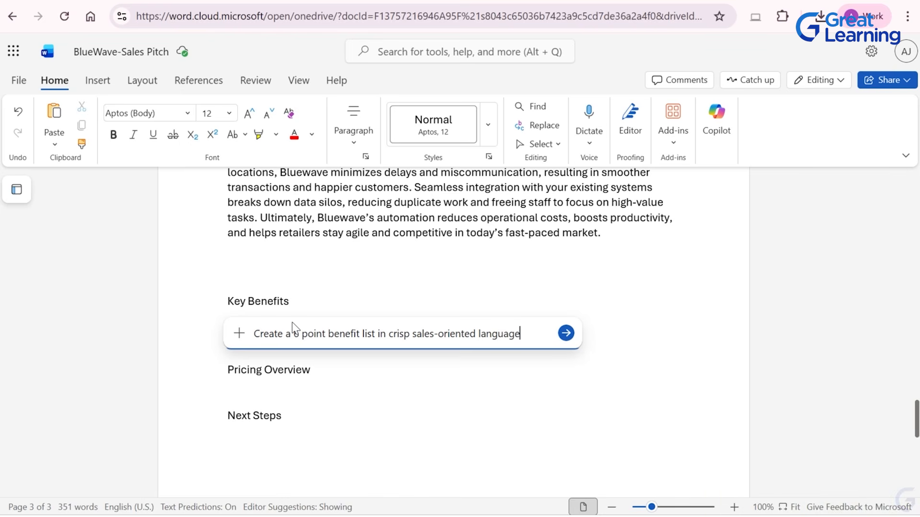
pyautogui.press('Return')
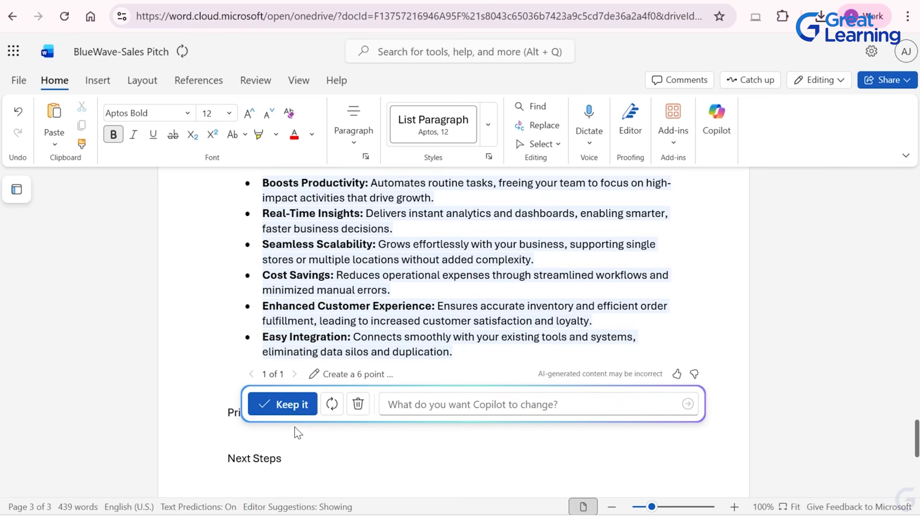
pyautogui.click(290, 406)
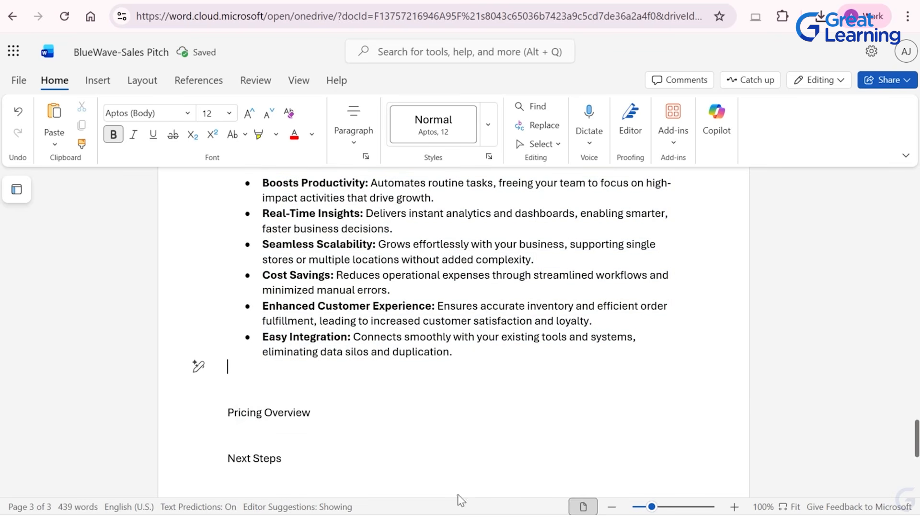
# Step: Under Pricing Overview, have Copilot "Generate a simple pricing model structure with tiers" and keep the resulting table
pyautogui.click(267, 432)
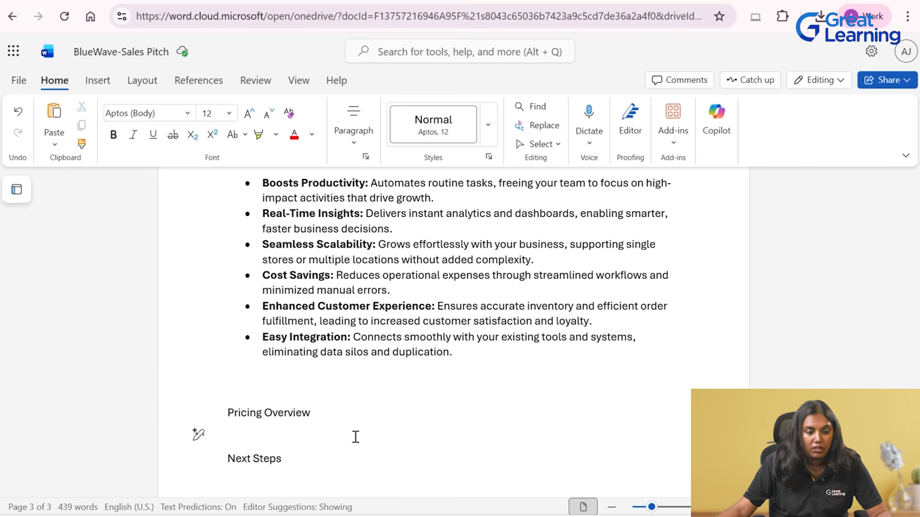
pyautogui.click(199, 436)
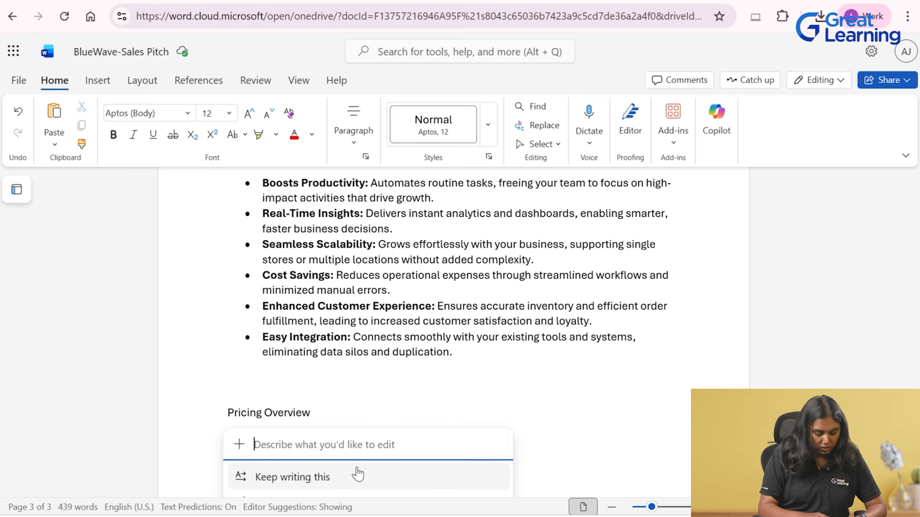
pyautogui.write('Generate a ')
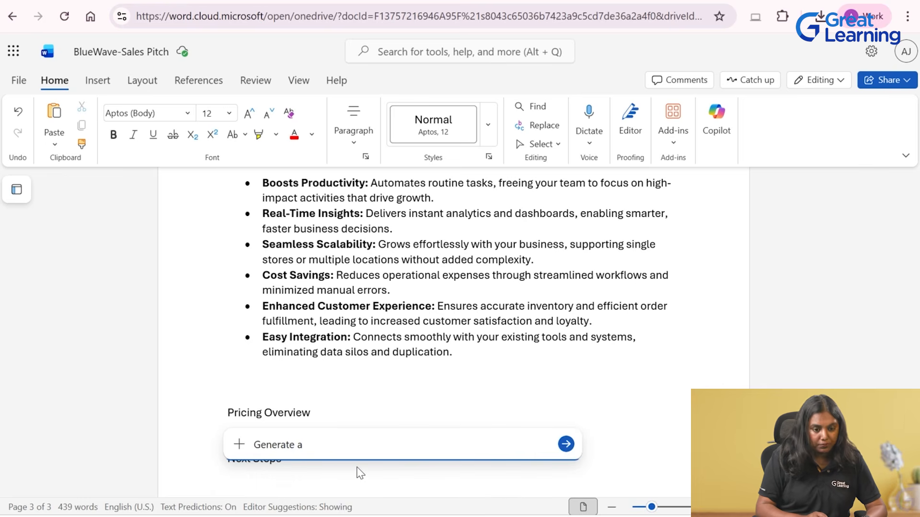
pyautogui.write('simpl')
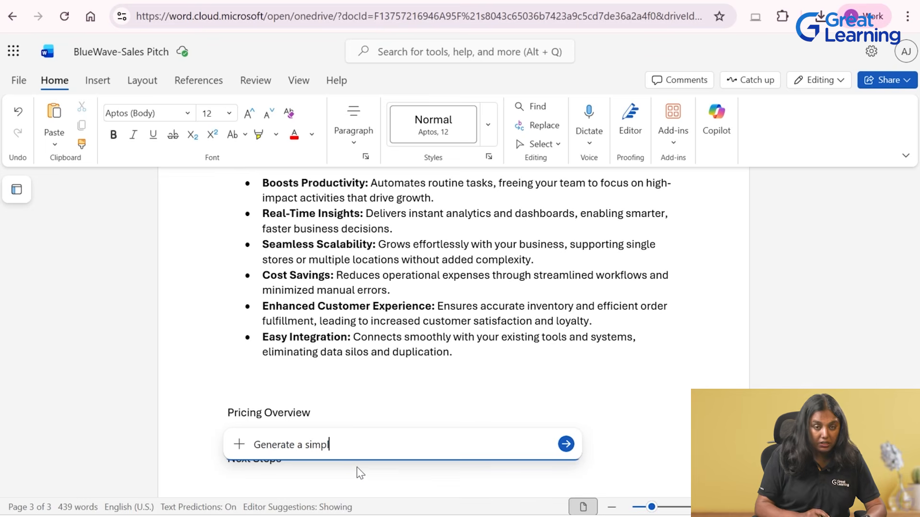
pyautogui.write('e pricing model structu')
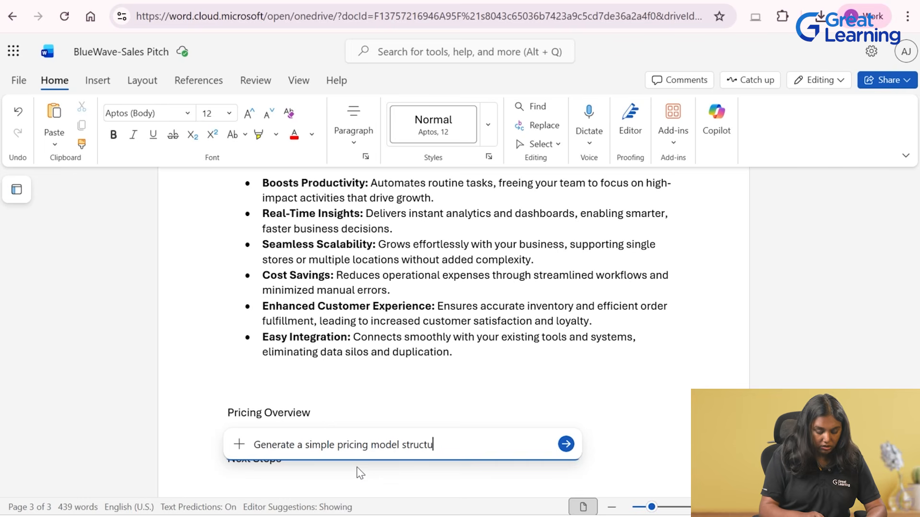
pyautogui.write('re with t')
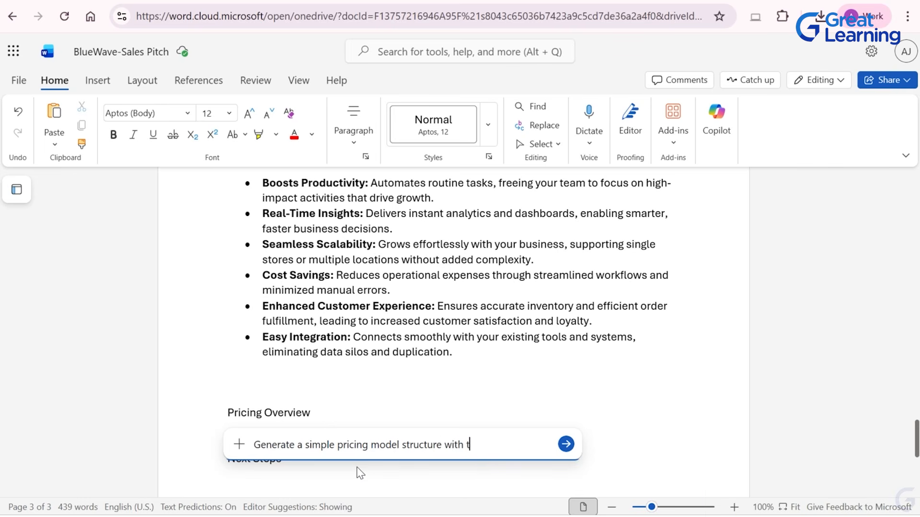
pyautogui.write('iers')
pyautogui.press('Return')
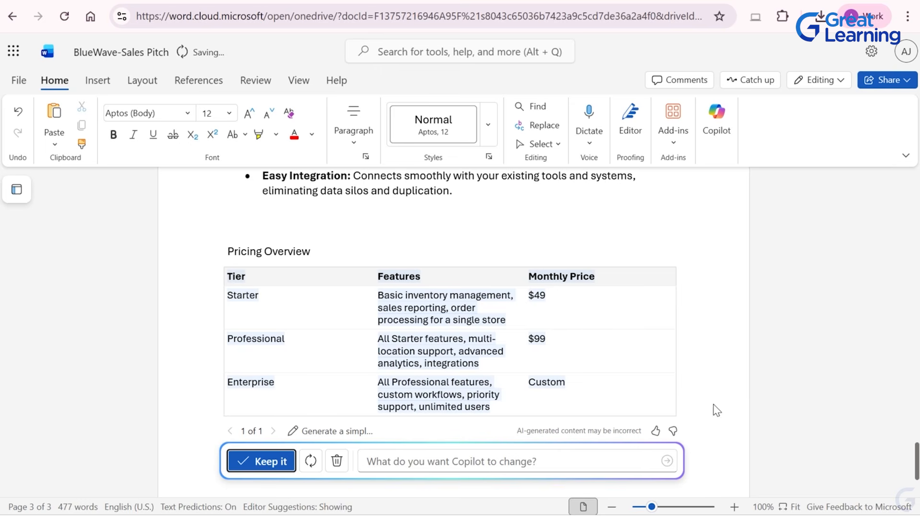
pyautogui.click(263, 462)
# Step: Below Next Steps, have Copilot rewrite the entire pitch document for clarity, structure and persuasiveness
pyautogui.click(198, 424)
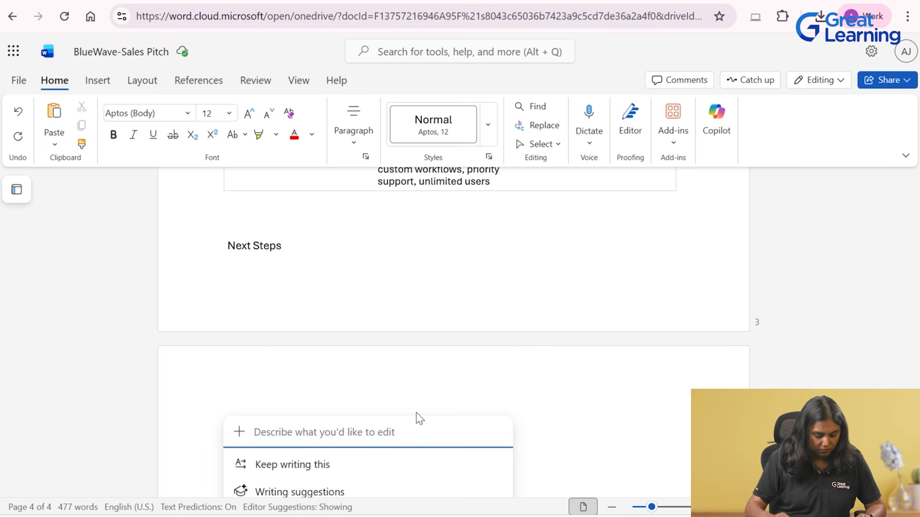
pyautogui.write('Rew')
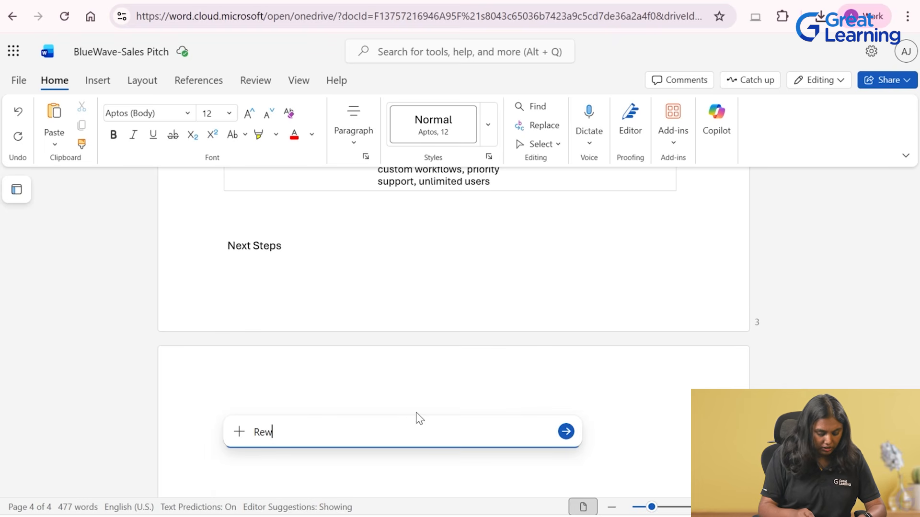
pyautogui.write('rite enti')
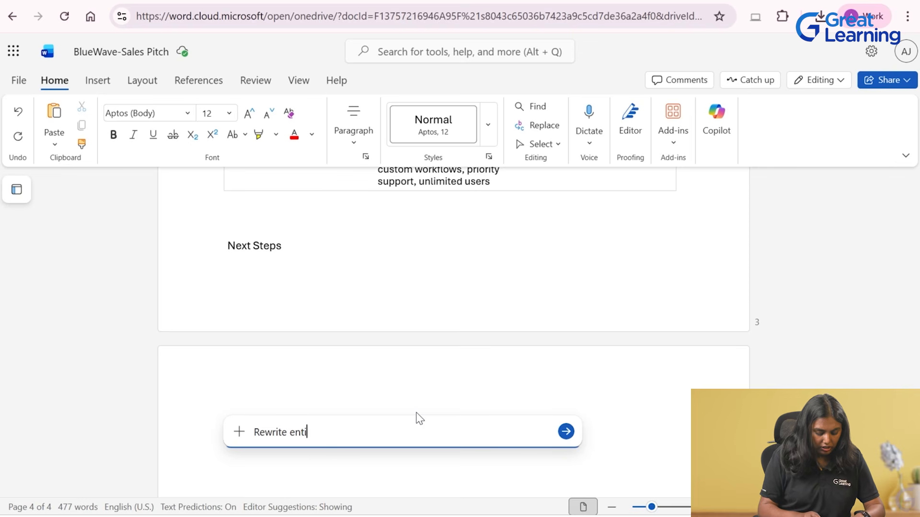
pyautogui.write('re pitc')
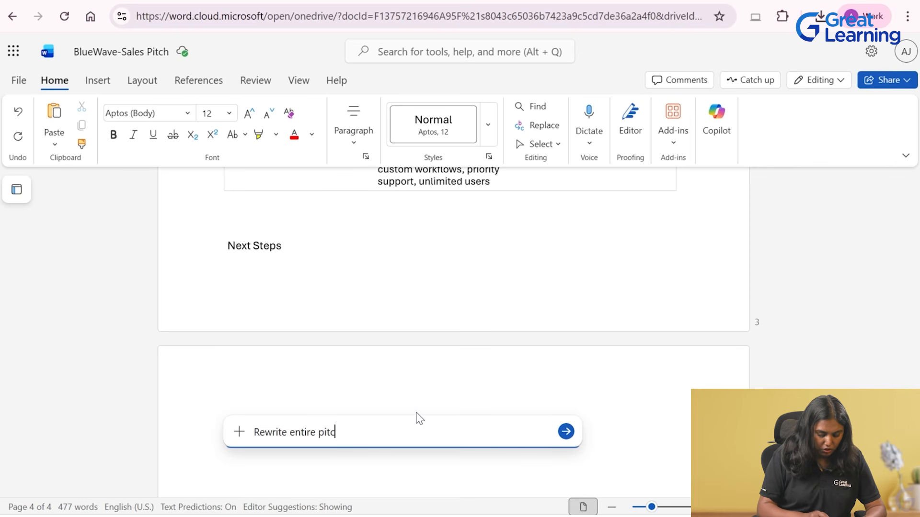
pyautogui.write('h document')
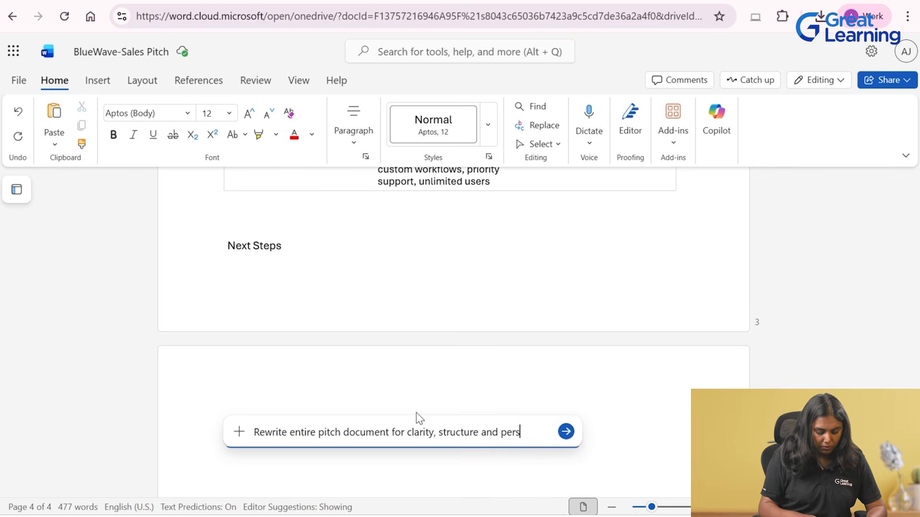
pyautogui.press('Return')
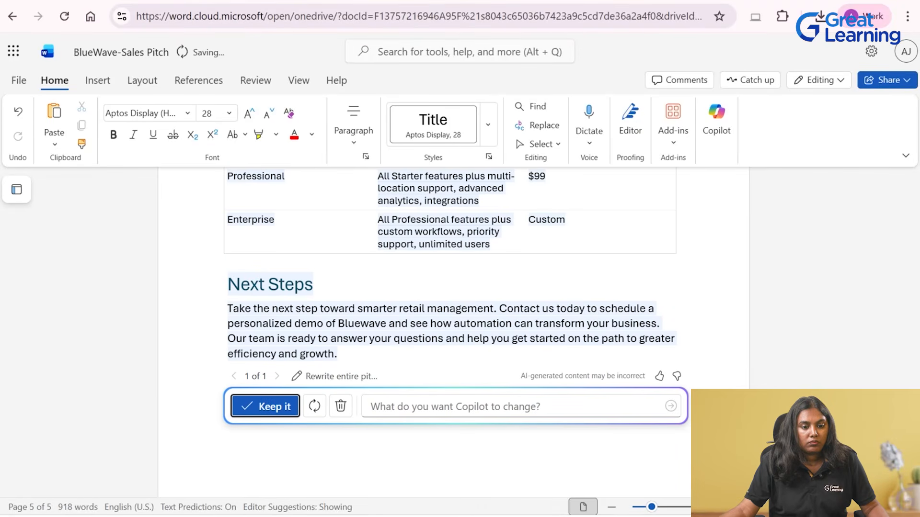
# Step: Read through the rewritten pitch from the title to Next Steps and keep it
pyautogui.scroll(15, 454, 331)
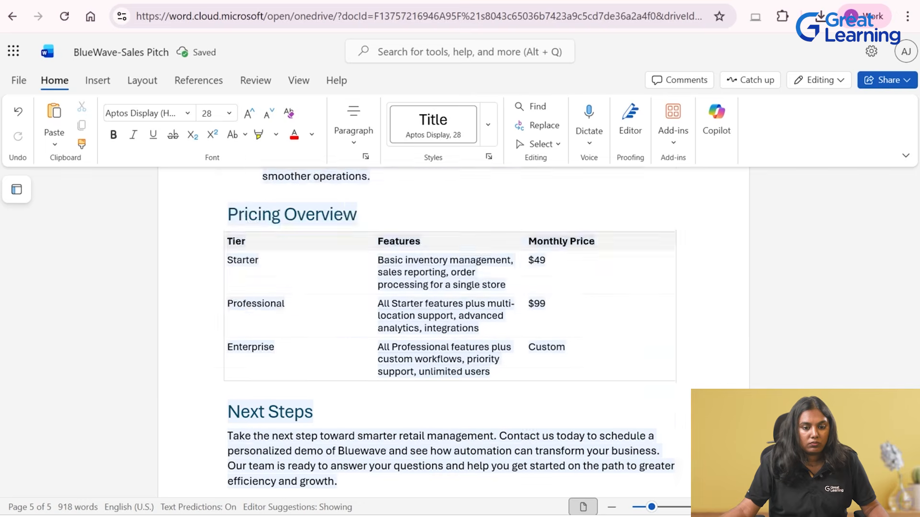
pyautogui.scroll(-4, 453, 336)
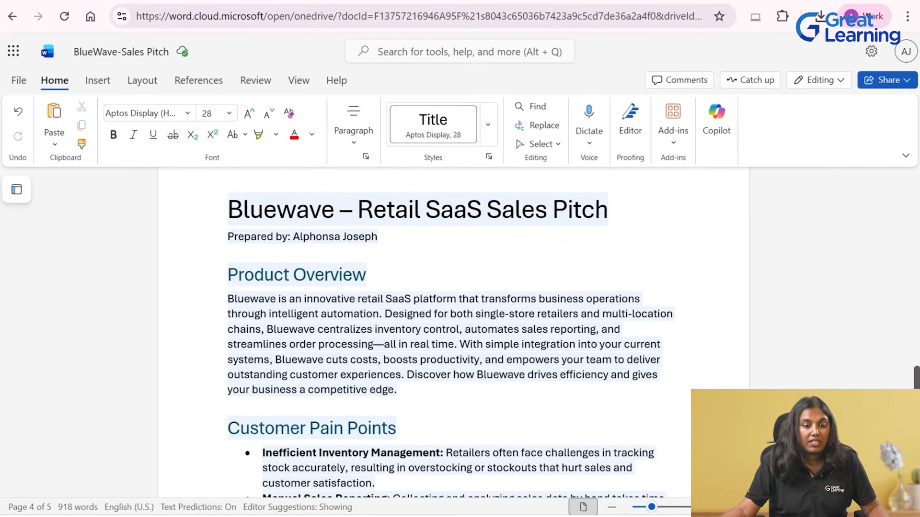
pyautogui.scroll(-8, 453, 331)
pyautogui.scroll(-10, 453, 330)
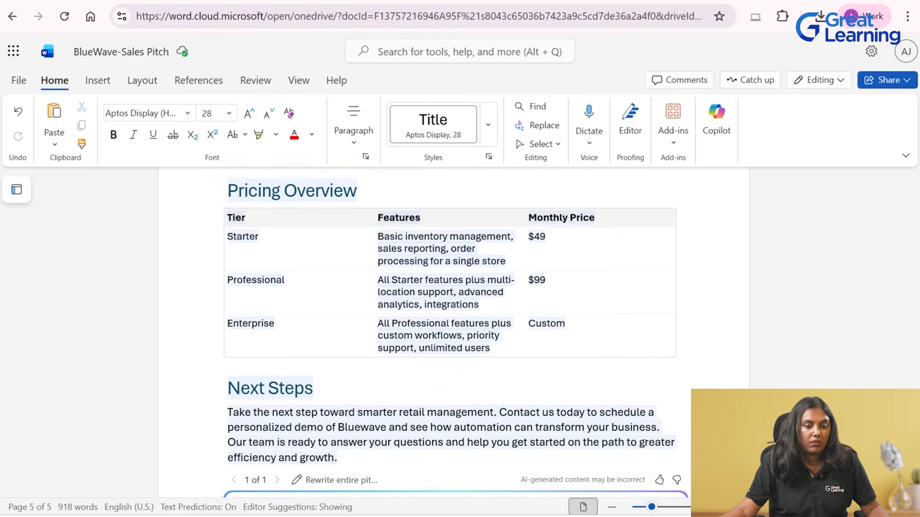
pyautogui.scroll(-1, 453, 330)
pyautogui.click(244, 456)
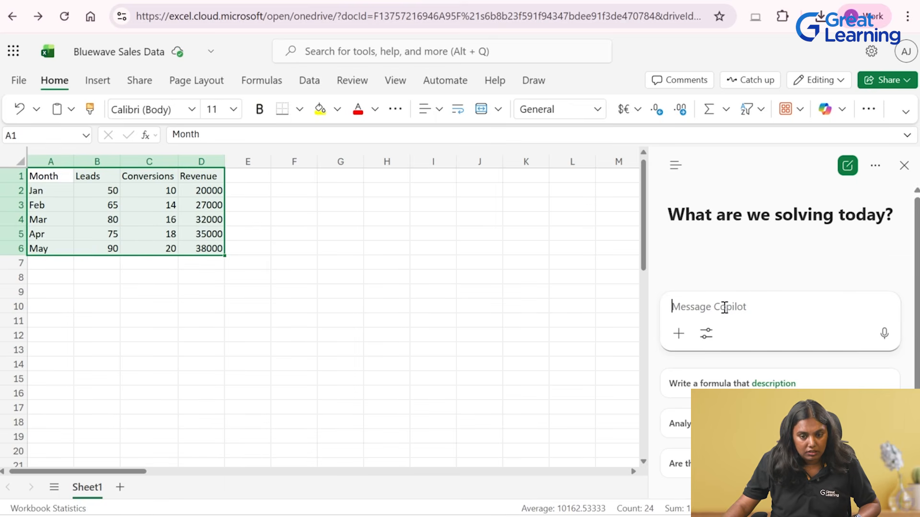
# Step: In the Excel workbook Bluewave Sales Data, draft the Copilot request "Add columns for conversions and revenue growth month-over-month"
pyautogui.write('Add columns for conversion rate and revenue growth month-over-month')
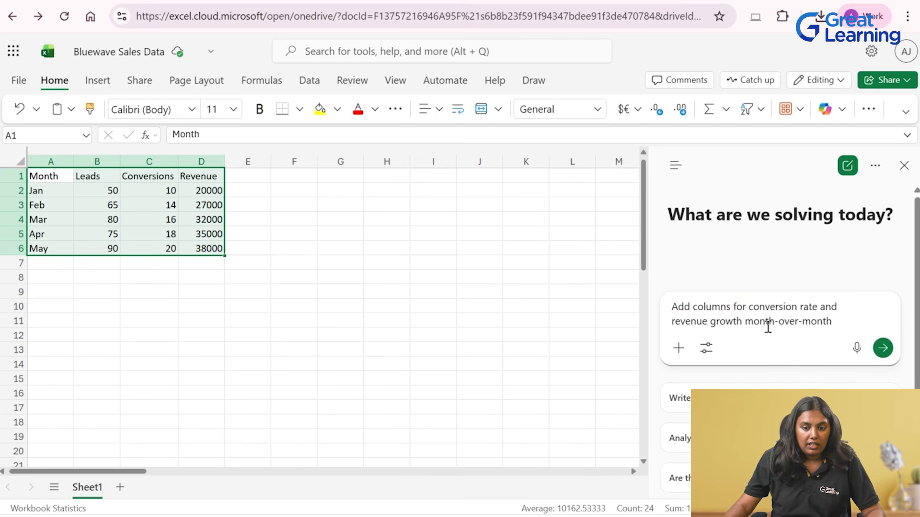
pyautogui.click(821, 306)
pyautogui.press('BackSpace')
pyautogui.press('BackSpace')
pyautogui.press('BackSpace')
pyautogui.press('BackSpace')
pyautogui.press('BackSpace')
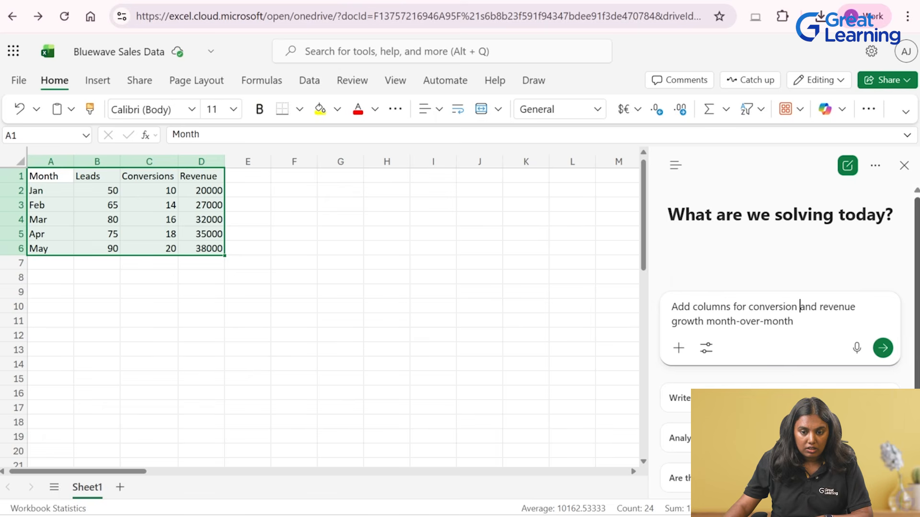
pyautogui.press('BackSpace')
pyautogui.write('s')
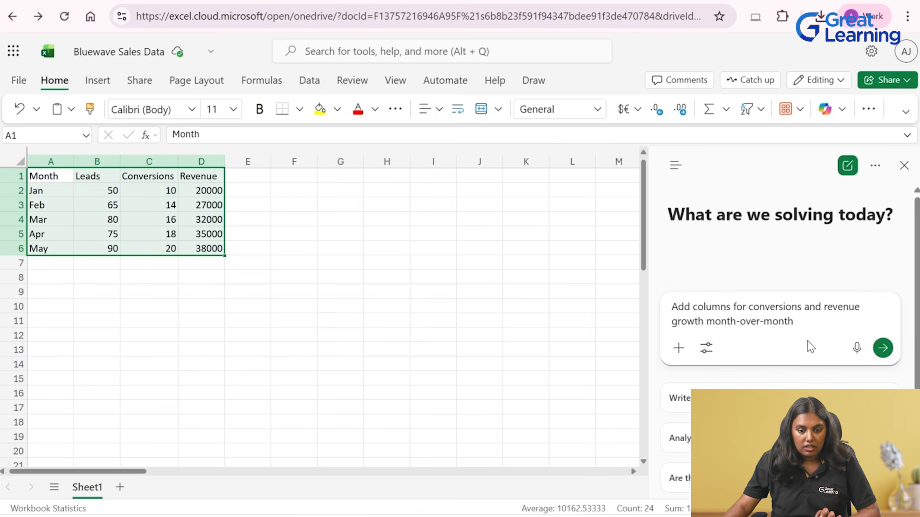
# Step: Shorten the Copilot request to "Add columns for conversions and revenue" and send it
pyautogui.click(708, 320)
pyautogui.press('BackSpace')
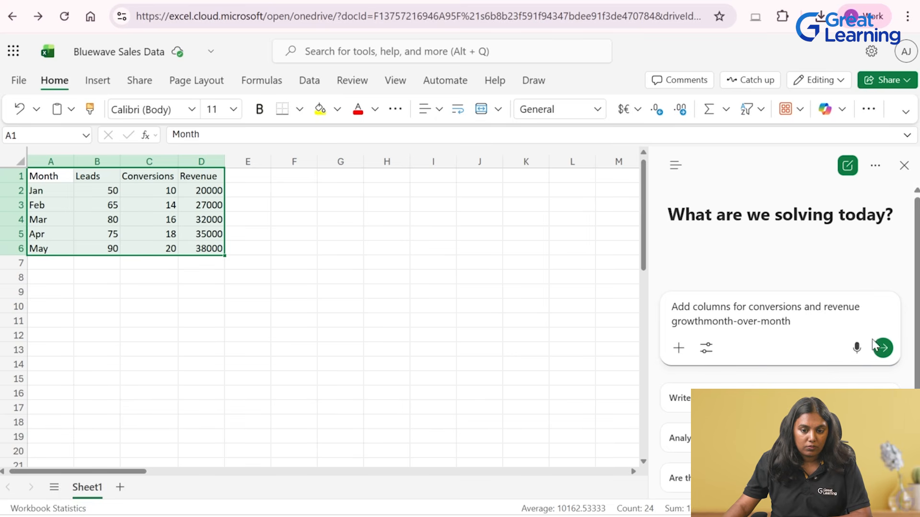
pyautogui.moveTo(803, 326); pyautogui.dragTo(702, 345)
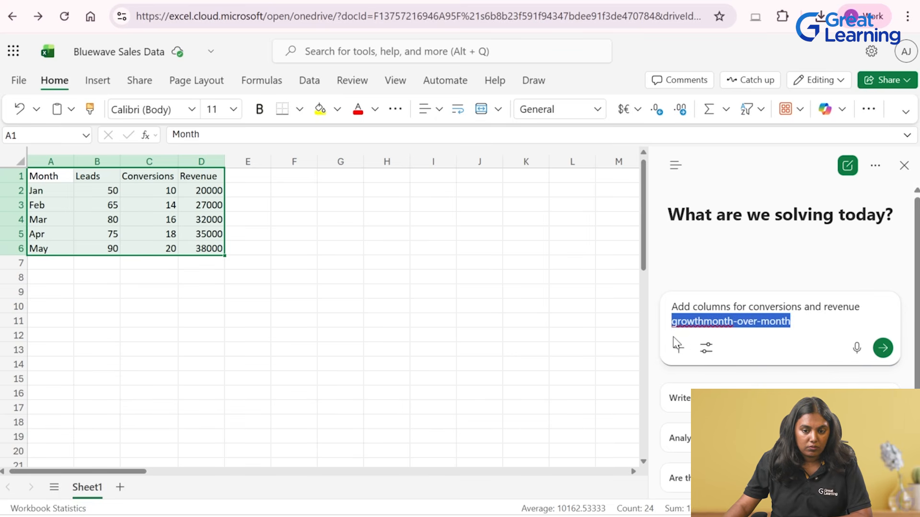
pyautogui.press('BackSpace')
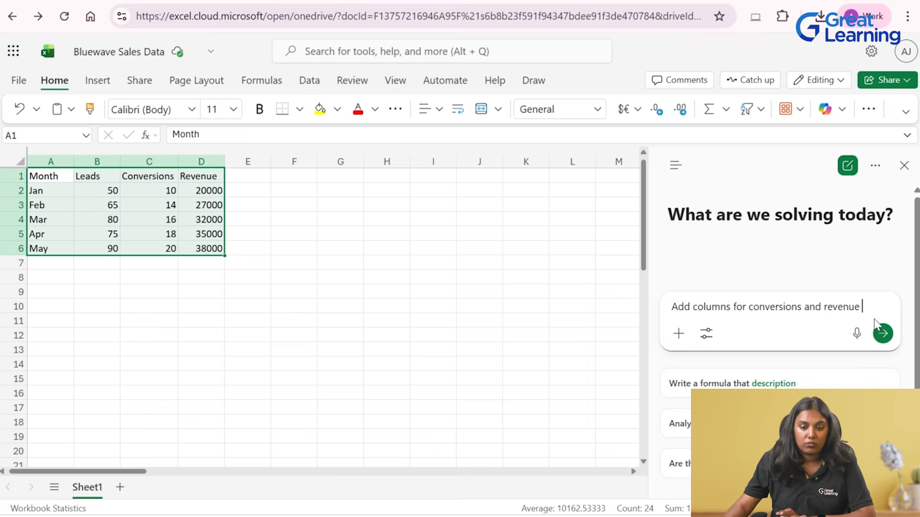
pyautogui.click(883, 347)
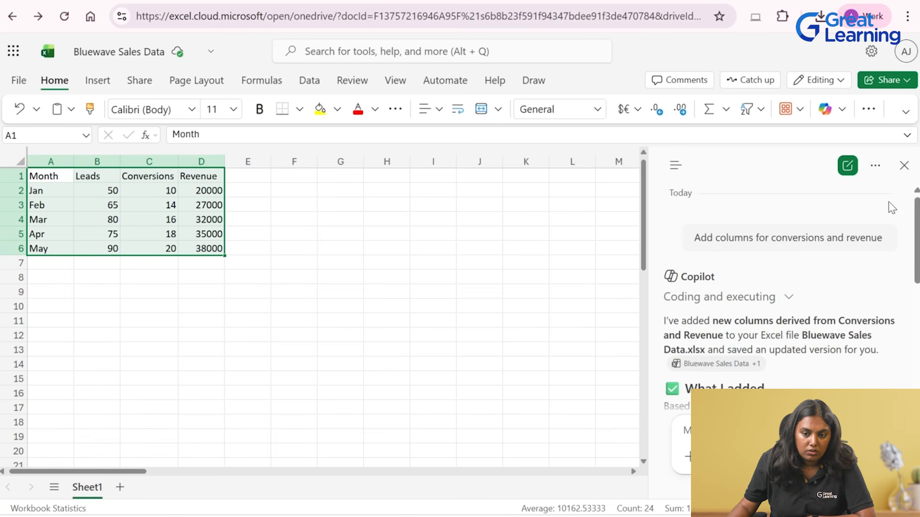
# Step: Download Copilot's updated workbook as Bluewave20Data_updated, open it in desktop Excel and enable editing
pyautogui.scroll(-4, 786, 297)
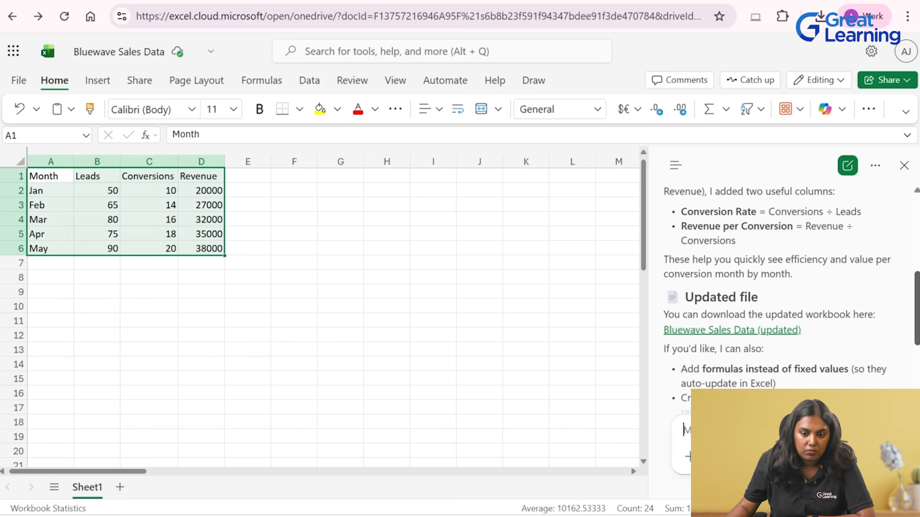
pyautogui.click(723, 331)
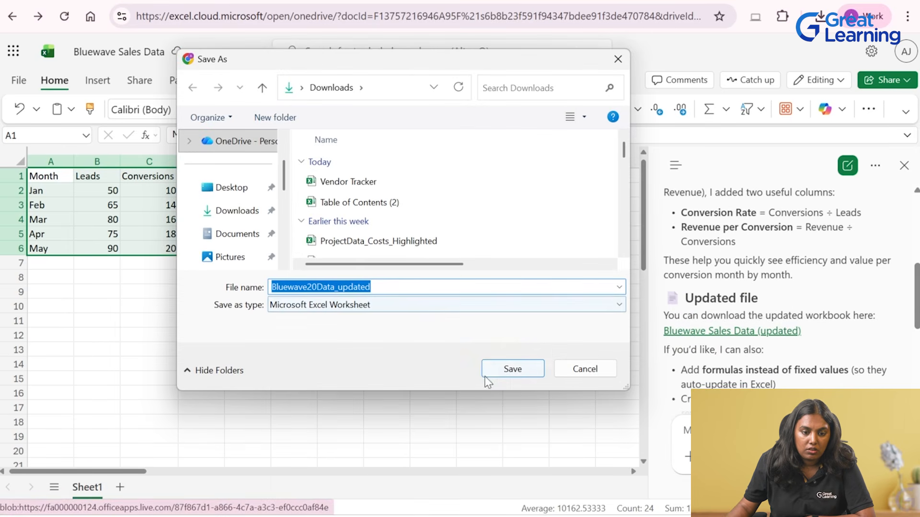
pyautogui.click(501, 373)
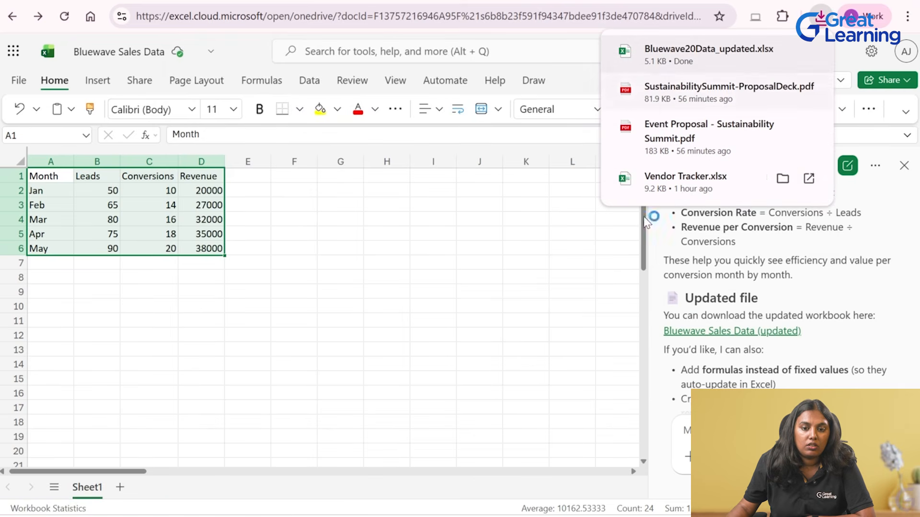
pyautogui.click(686, 53)
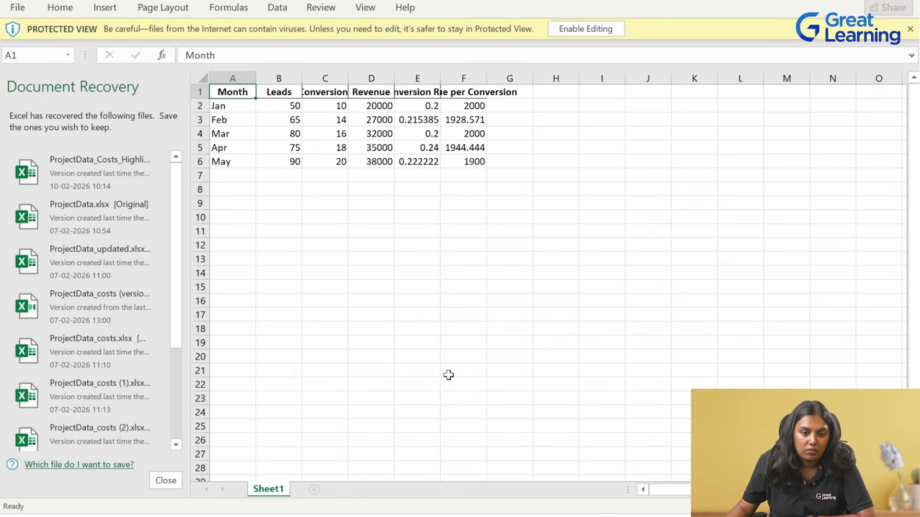
pyautogui.click(583, 30)
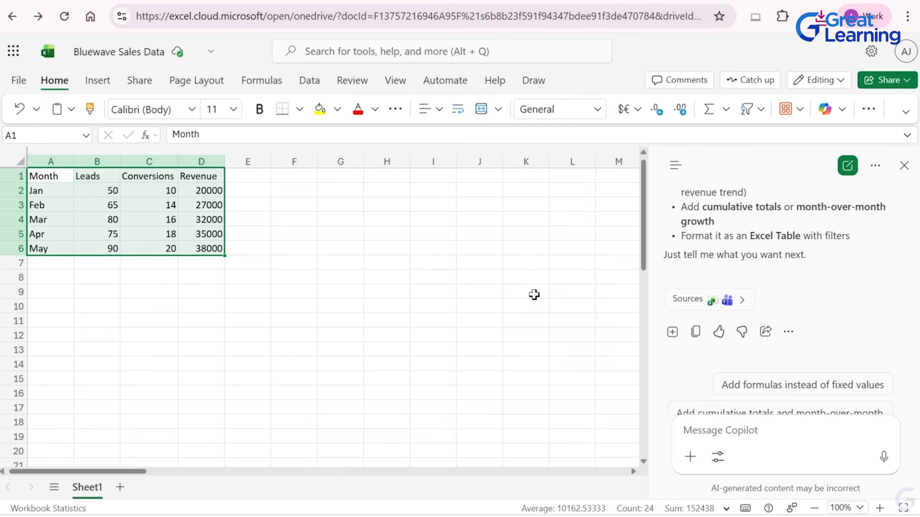
# Step: Copy the Conversion Rate and Revenue per Conversion columns (E1:F6) into the online Bluewave Sales Data sheet starting at E1
pyautogui.moveTo(240, 139); pyautogui.dragTo(373, 206)
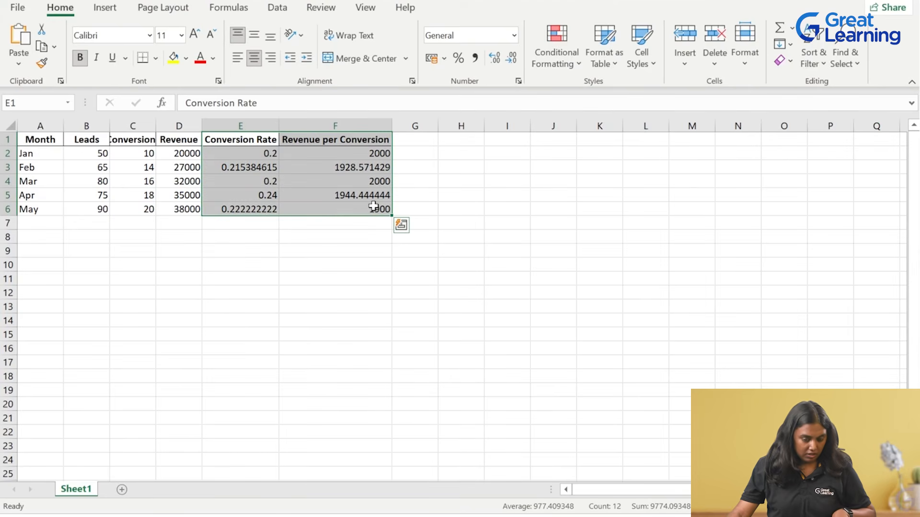
pyautogui.hotkey('ctrl', 'c')
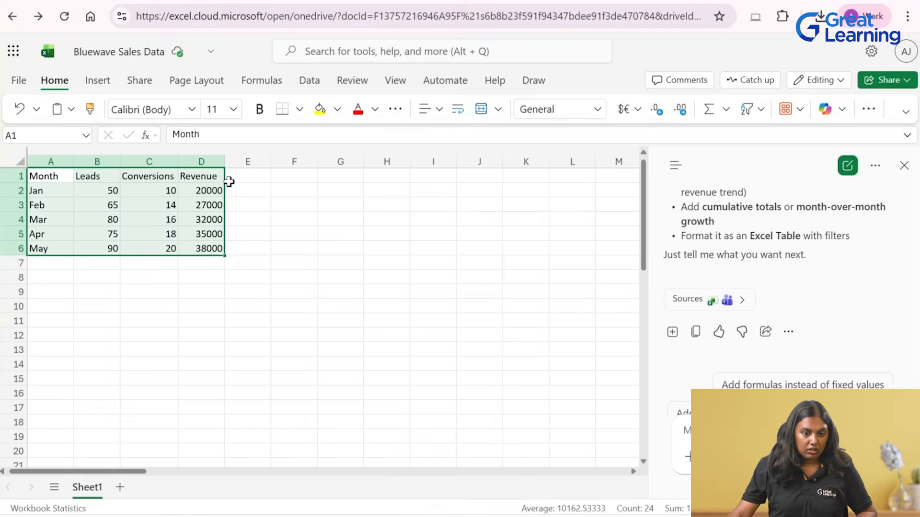
pyautogui.click(237, 179)
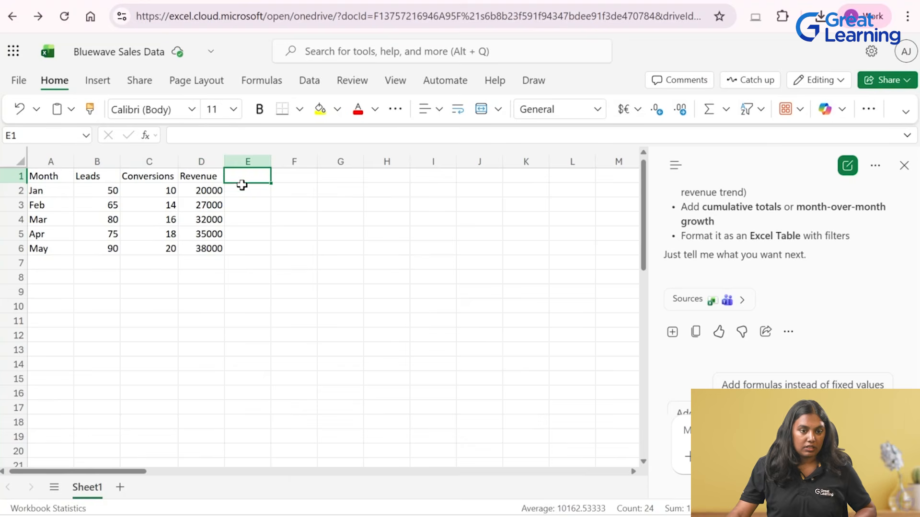
pyautogui.hotkey('ctrl', 'v')
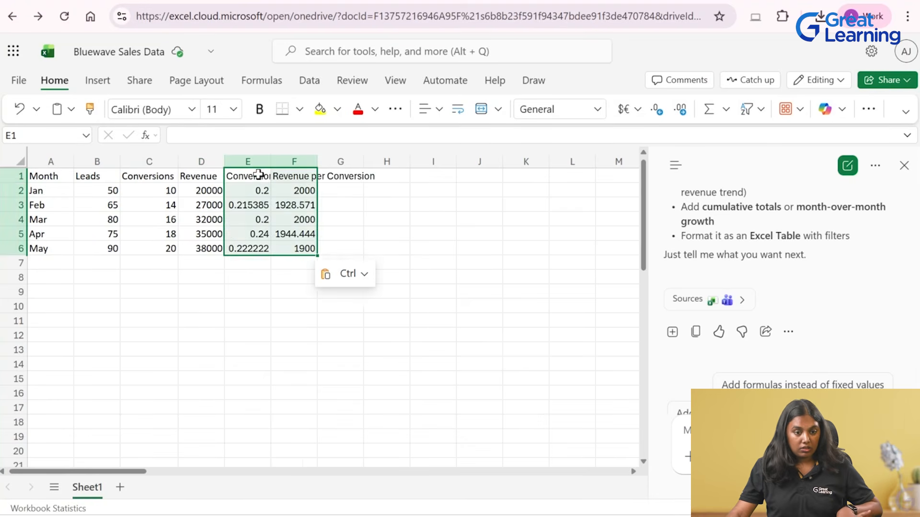
pyautogui.click(484, 218)
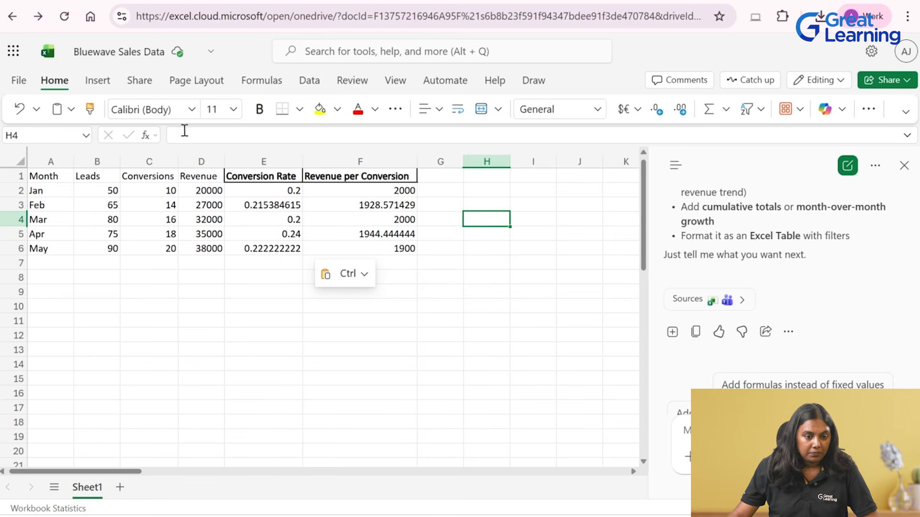
pyautogui.moveTo(43, 176); pyautogui.dragTo(390, 248)
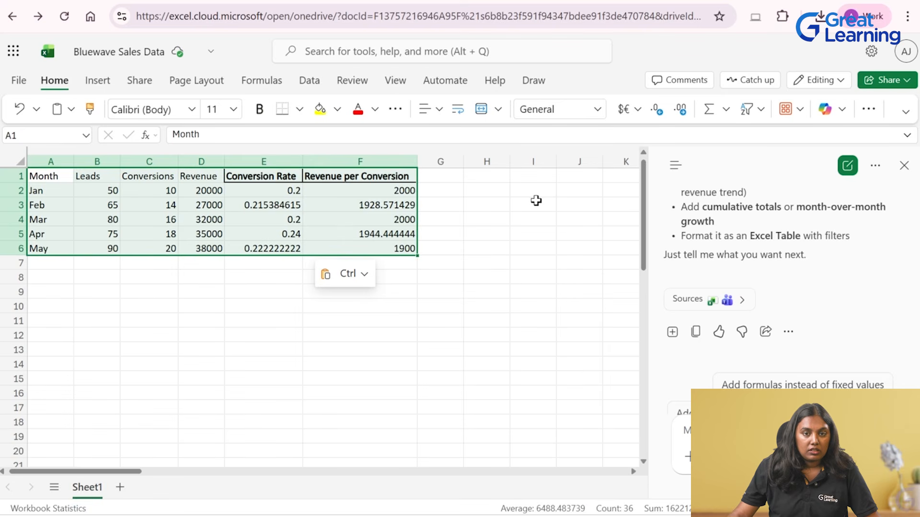
pyautogui.click(504, 223)
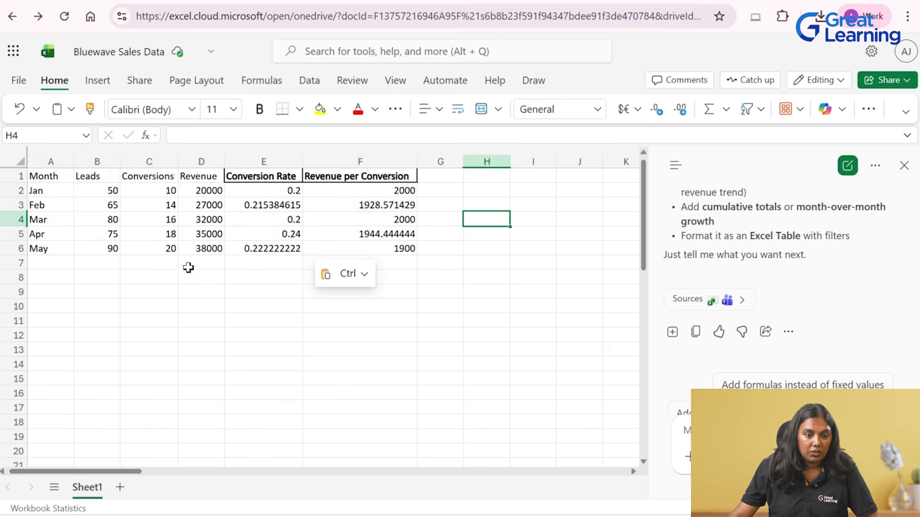
pyautogui.moveTo(335, 176); pyautogui.dragTo(403, 252)
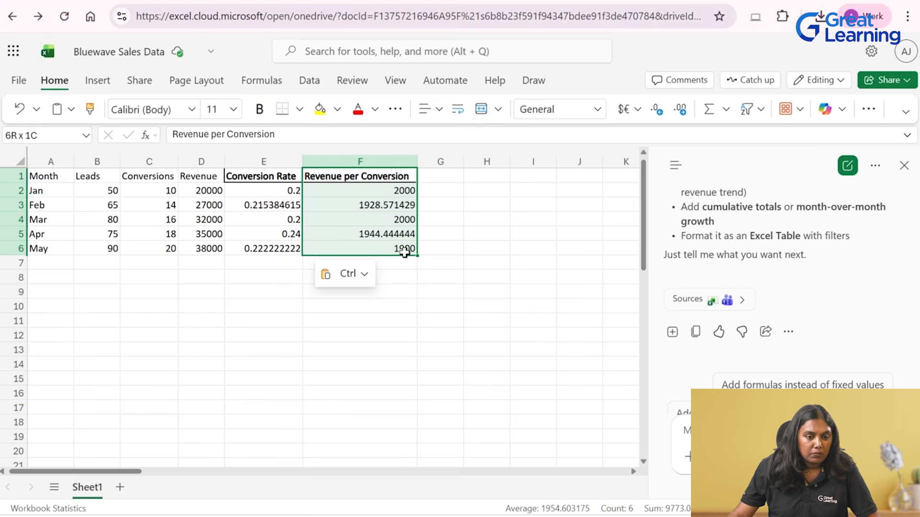
pyautogui.moveTo(405, 253); pyautogui.dragTo(404, 253)
pyautogui.click(496, 216)
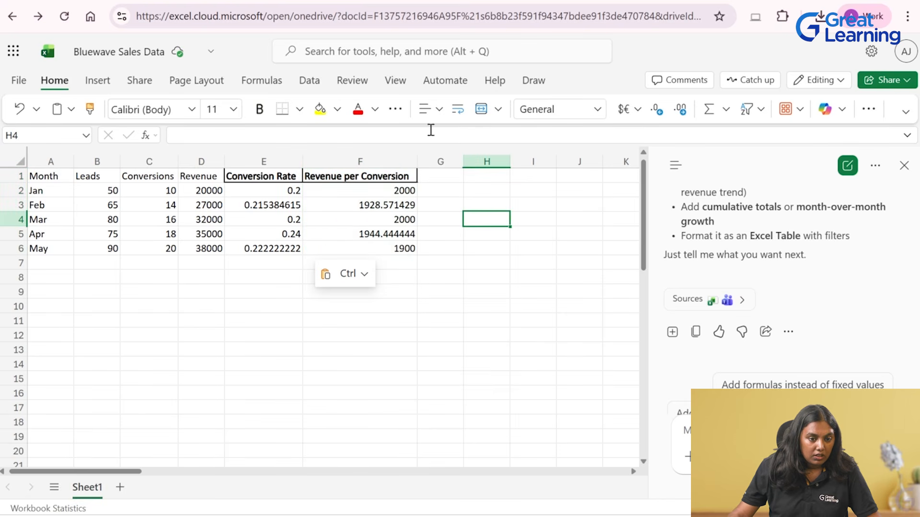
# Step: Apply a green conditional formatting highlight to the Revenue column (D1:D6) for cell values greater than 30000
pyautogui.moveTo(201, 175); pyautogui.dragTo(216, 247)
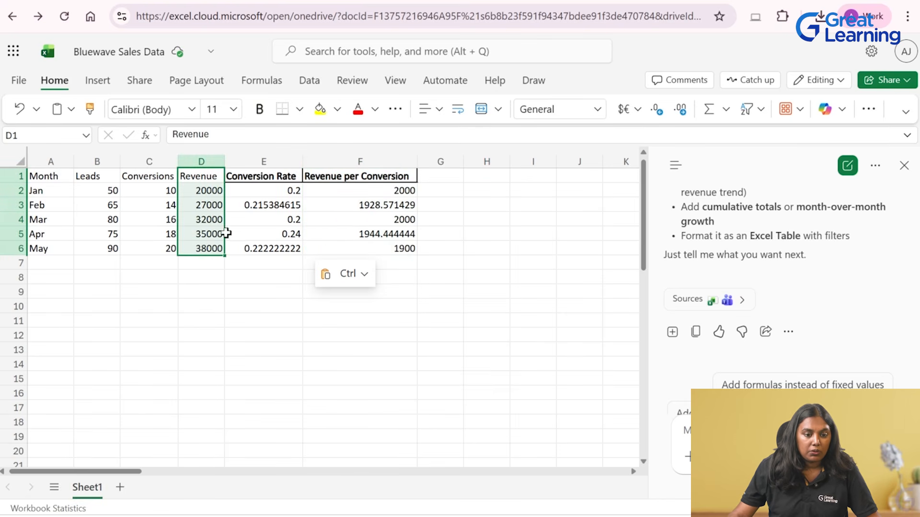
pyautogui.click(876, 114)
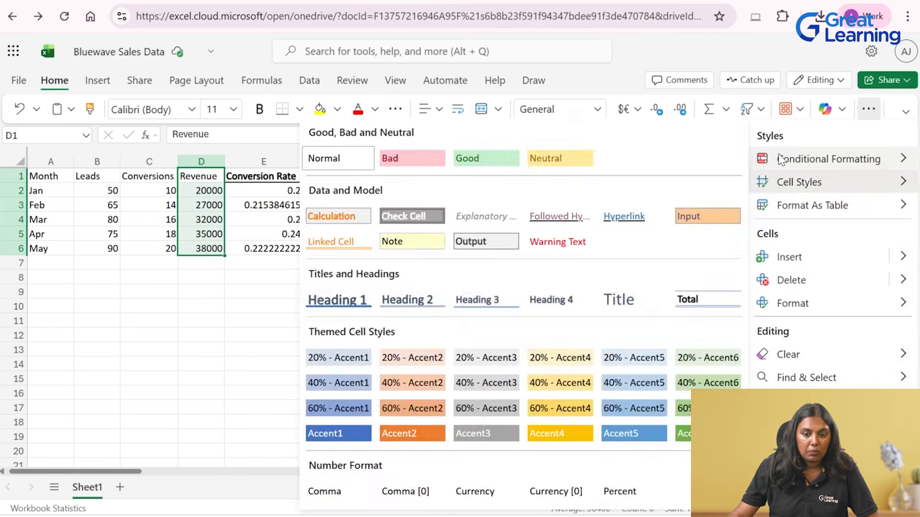
pyautogui.moveTo(781, 159)
pyautogui.moveTo(709, 194)
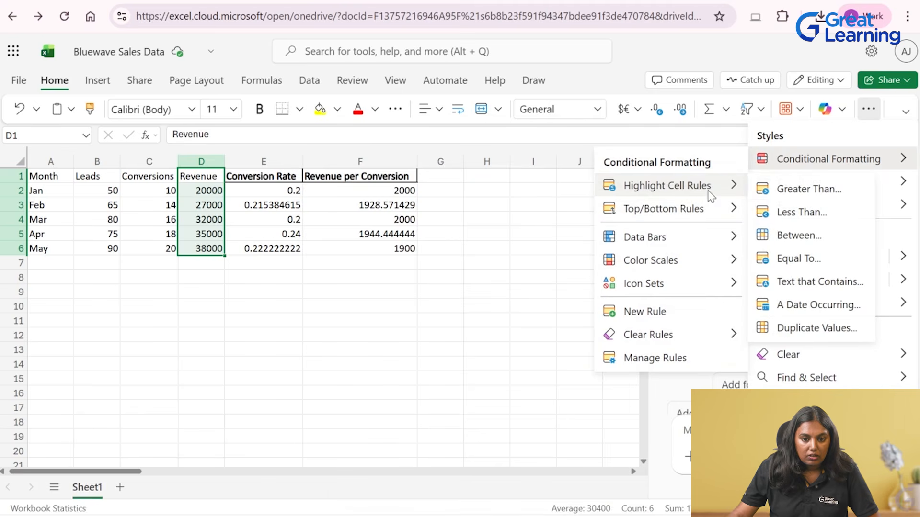
pyautogui.click(805, 190)
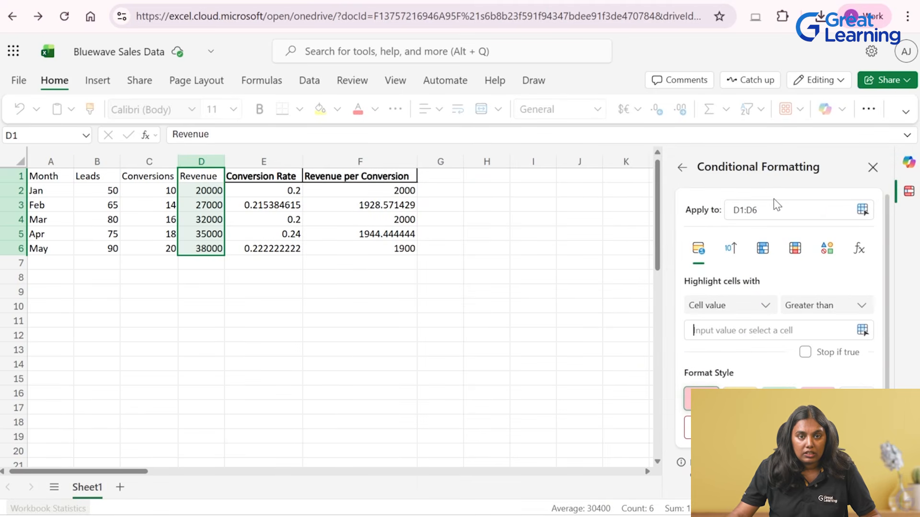
pyautogui.click(751, 328)
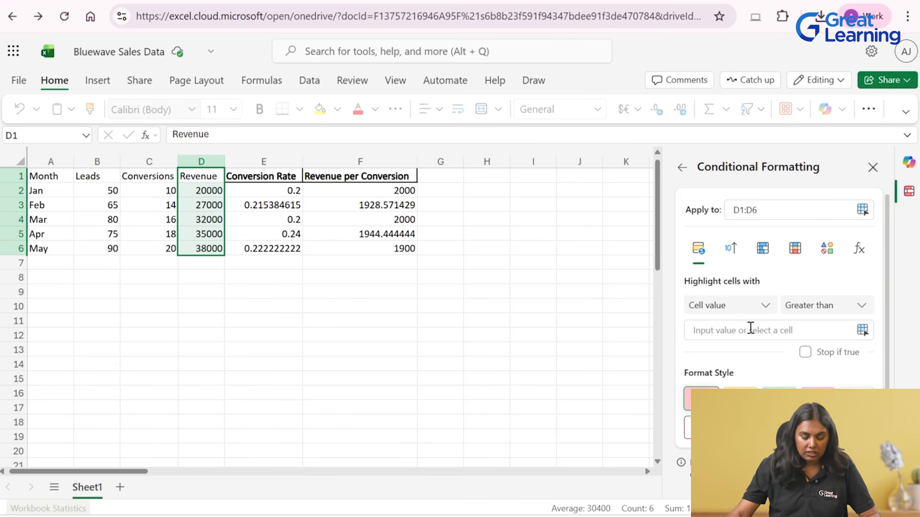
pyautogui.write('30000')
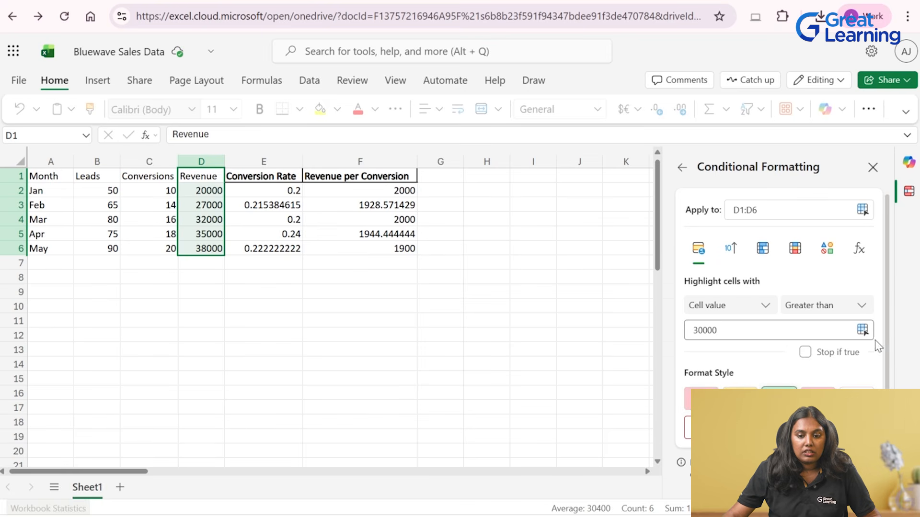
pyautogui.scroll(-1, 885, 317)
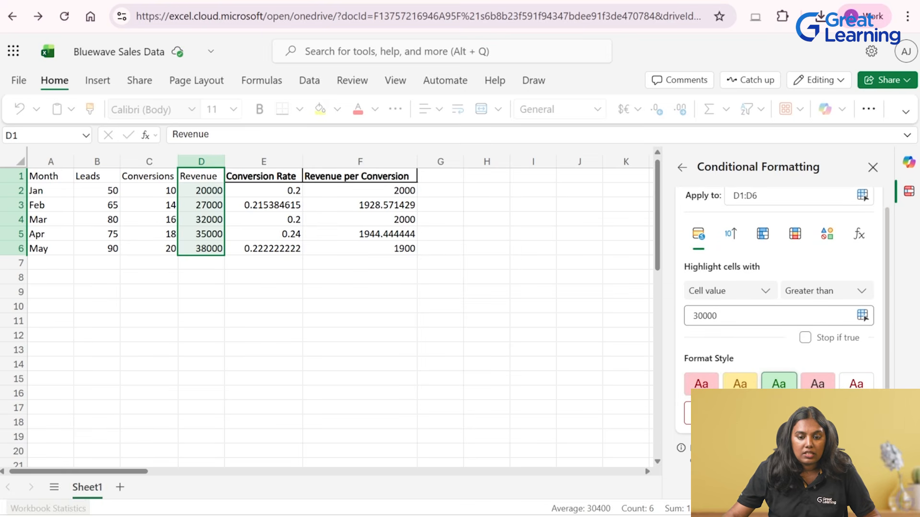
pyautogui.click(776, 487)
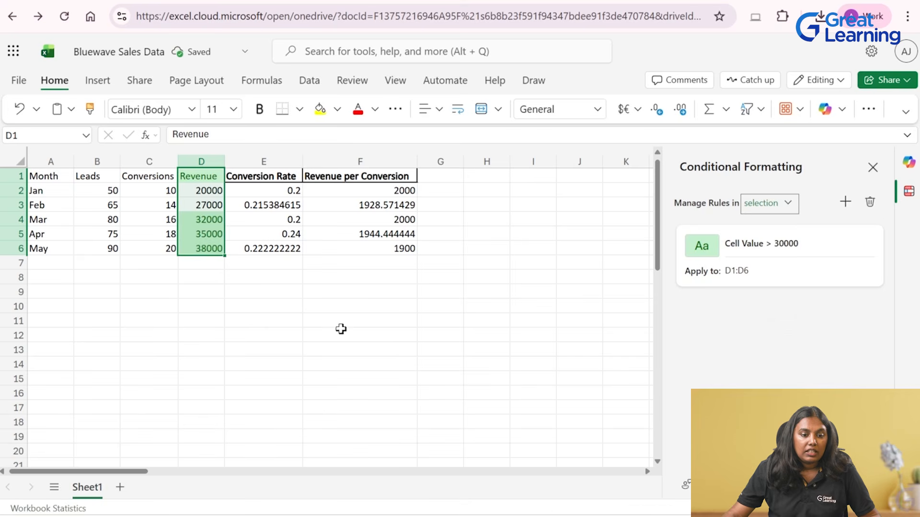
pyautogui.click(227, 335)
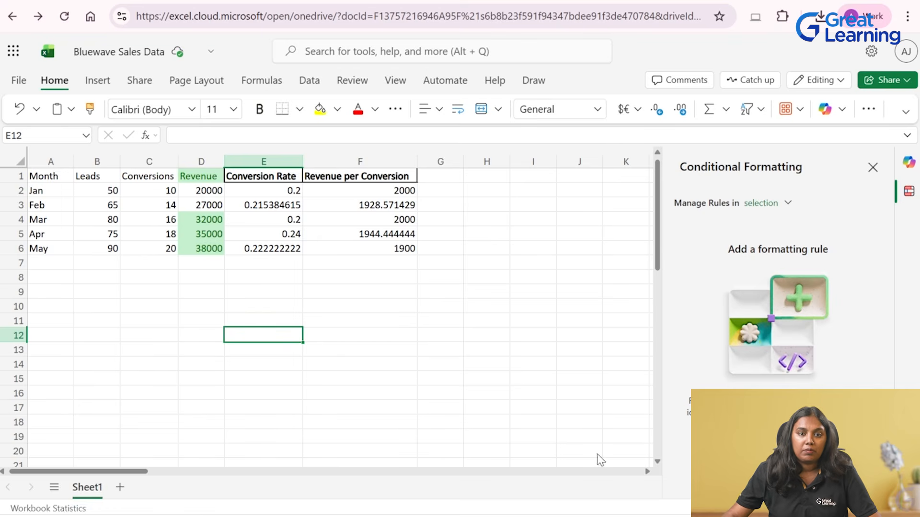
pyautogui.click(873, 167)
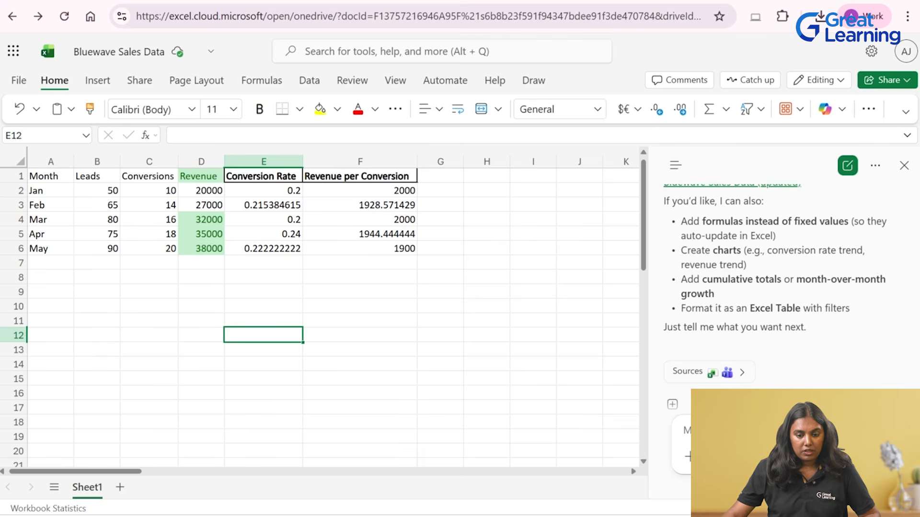
# Step: Ask Copilot to "Create a line chart showing monthly revenue growth for Bluewave Sales Data" and add the resulting chart to a new sheet
pyautogui.click(746, 437)
pyautogui.write('Cre')
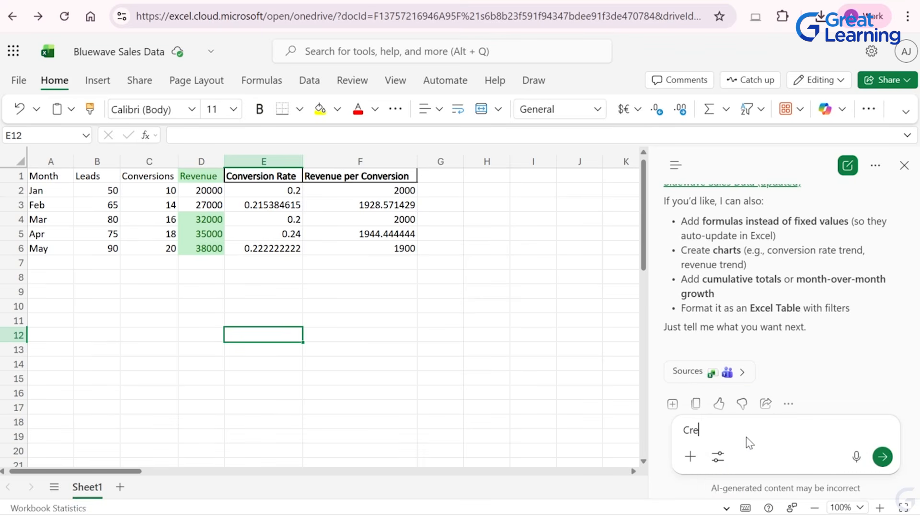
pyautogui.write('ate a line chart showing mo')
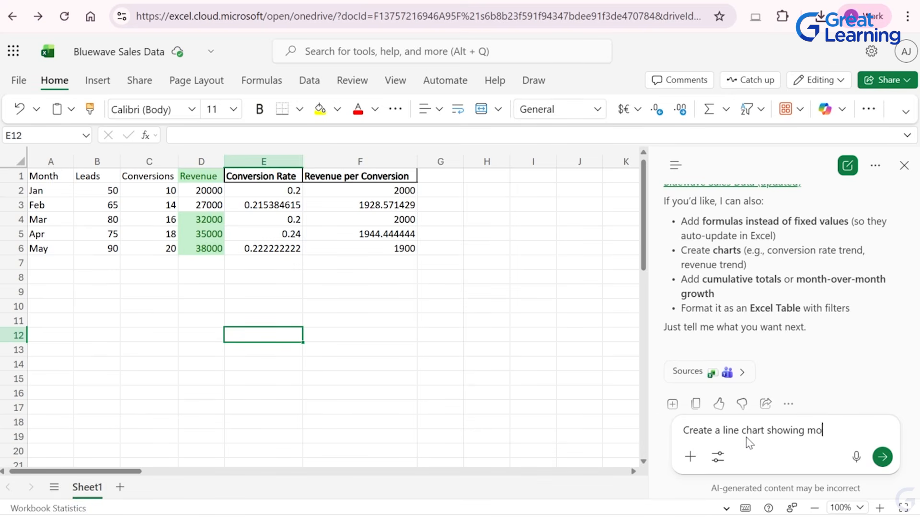
pyautogui.write('nthly revenue growth for')
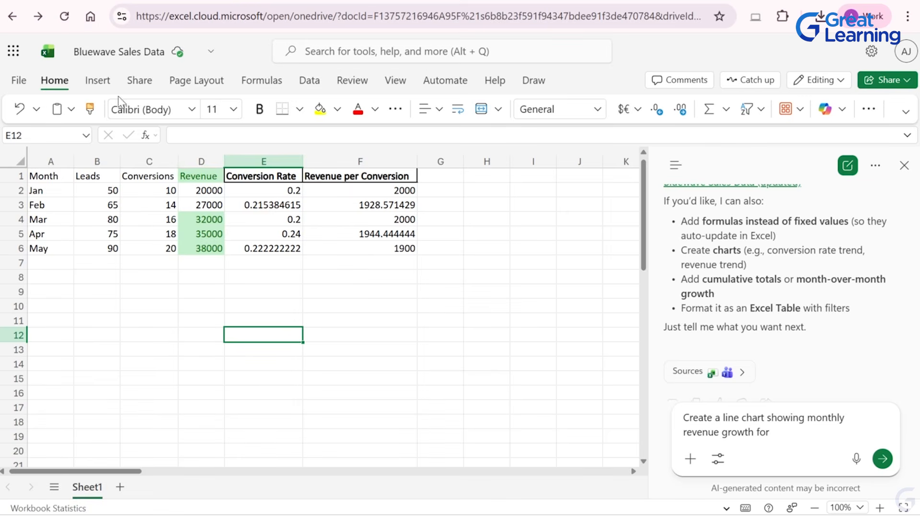
pyautogui.click(98, 51)
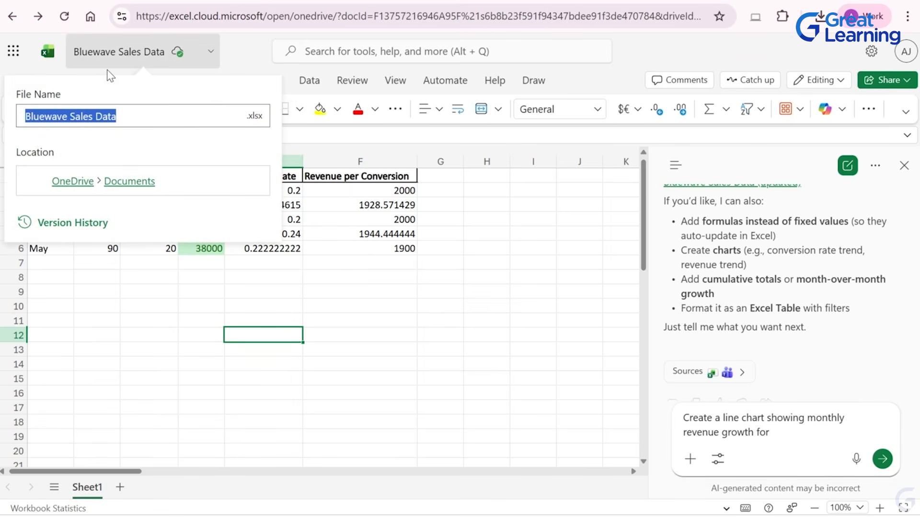
pyautogui.click(776, 421)
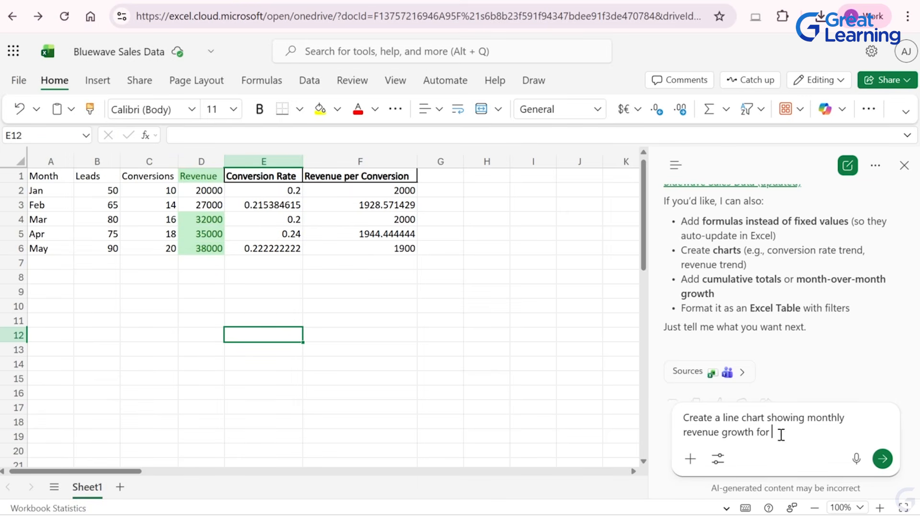
pyautogui.hotkey('ctrl', 'v')
pyautogui.press('Return')
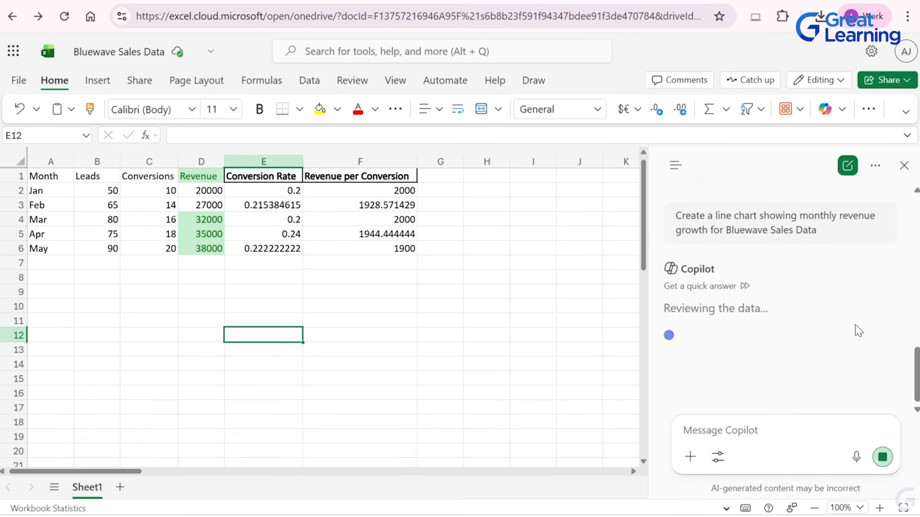
pyautogui.click(727, 383)
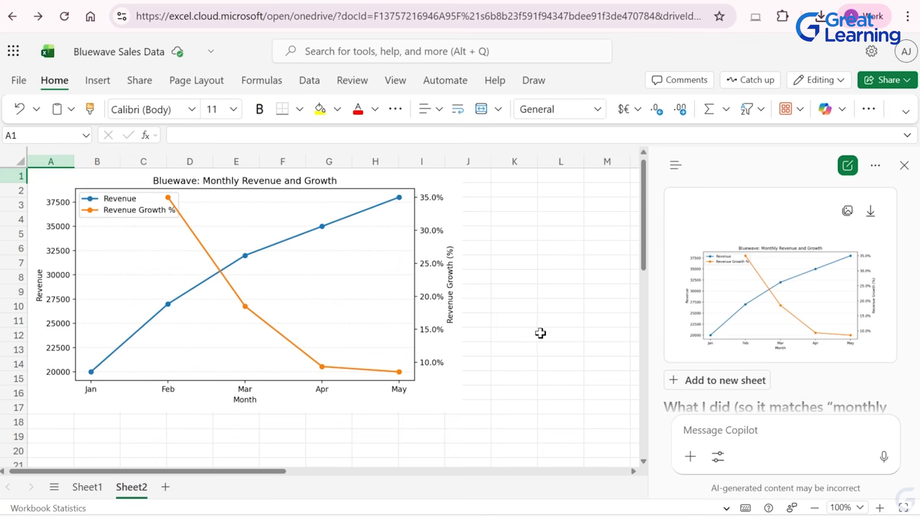
pyautogui.scroll(-2, 909, 364)
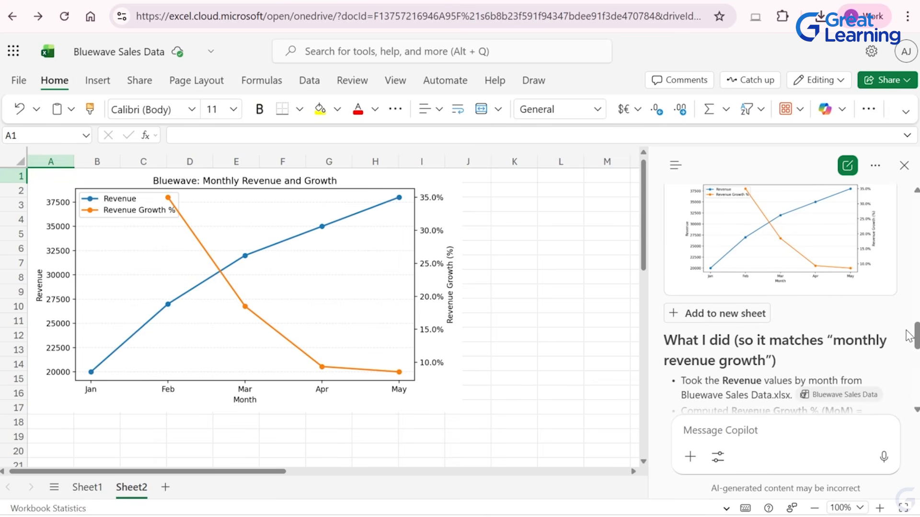
# Step: Send Copilot the request "Create a clustered column chart comparing leads vs conversions for Bluewave Sales Data"
pyautogui.click(743, 470)
pyautogui.write('Create ')
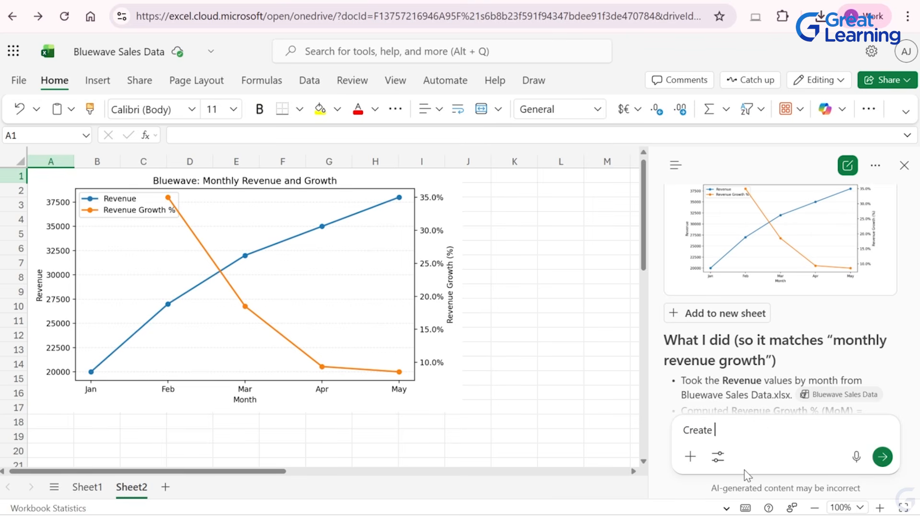
pyautogui.write('a clustered column')
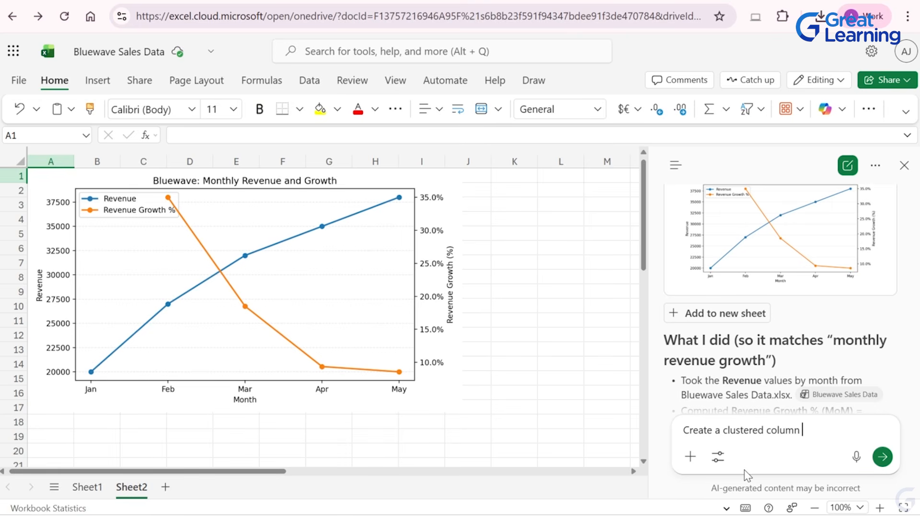
pyautogui.write(' chart comparing')
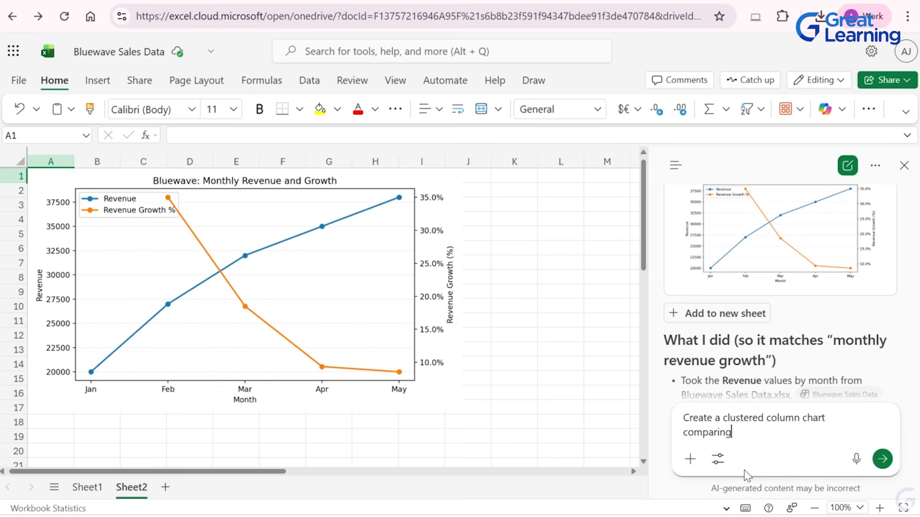
pyautogui.write(' leads vs conversions for')
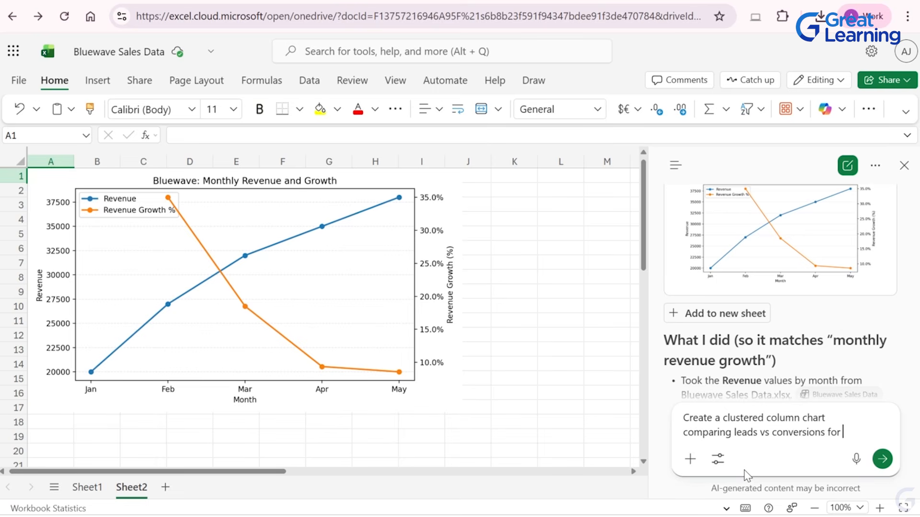
pyautogui.click(98, 51)
pyautogui.hotkey('ctrl', 'c')
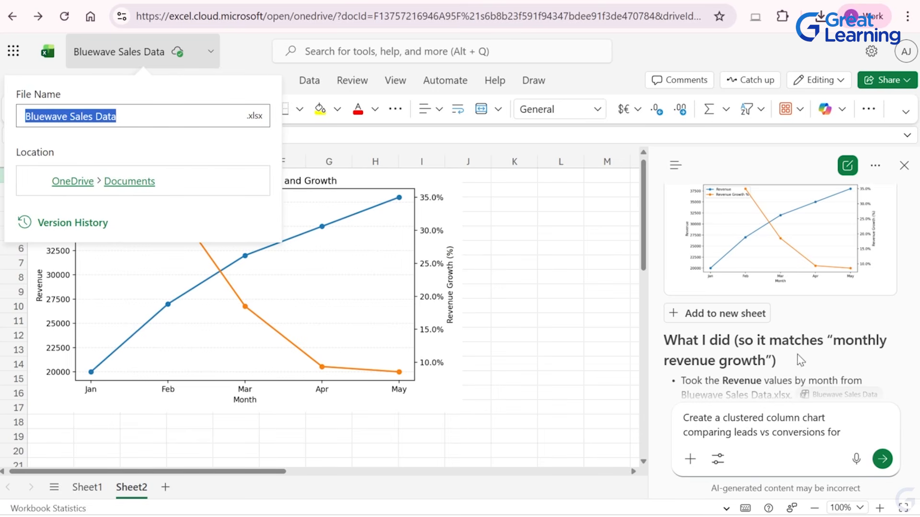
pyautogui.click(852, 433)
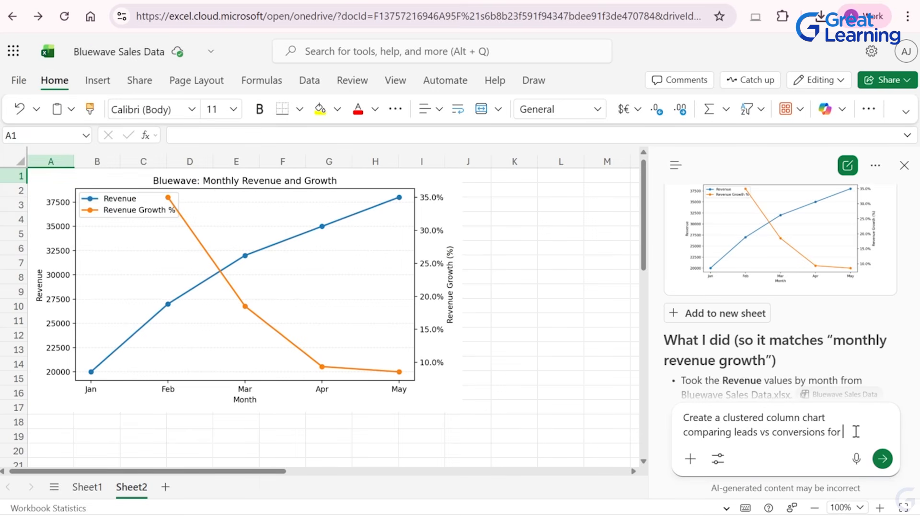
pyautogui.hotkey('ctrl', 'v')
pyautogui.press('Return')
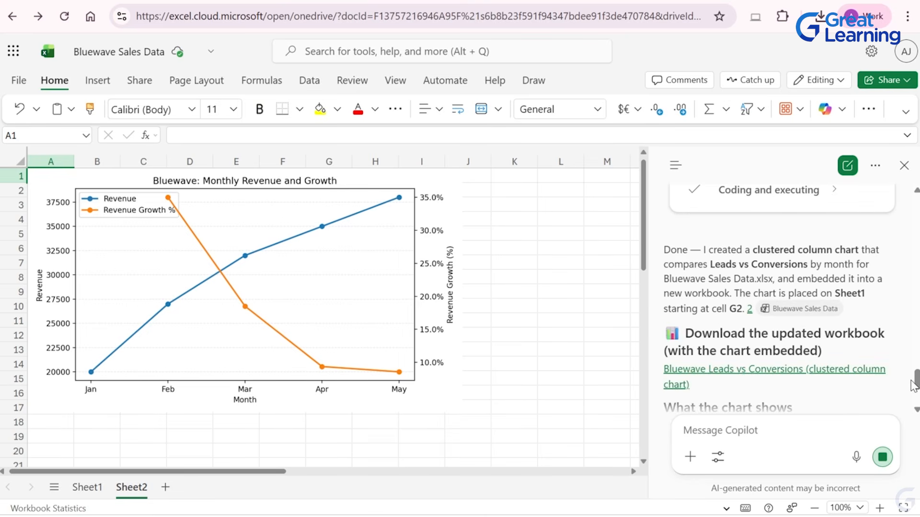
# Step: Download Copilot's workbook with the embedded chart to Downloads as Bluewave20Data_leads_vs_conversions_clustered_column
pyautogui.moveTo(913, 394); pyautogui.dragTo(915, 403)
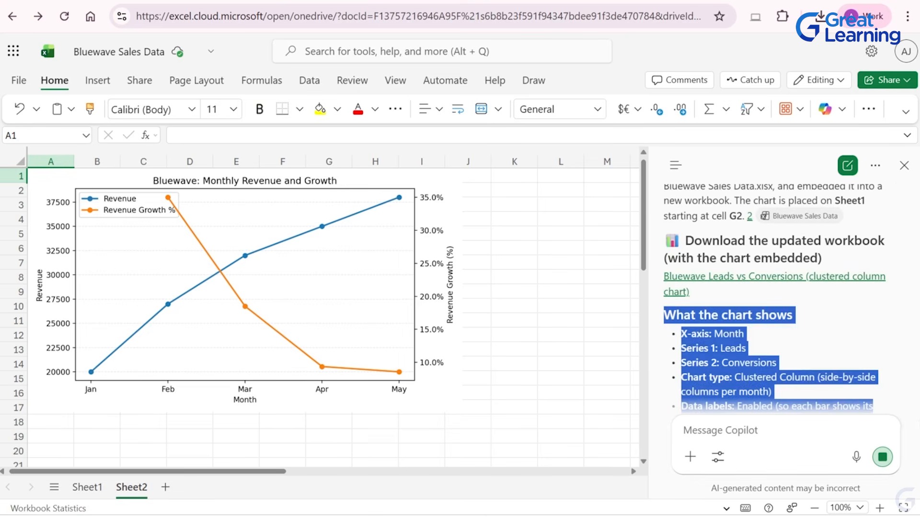
pyautogui.moveTo(917, 387); pyautogui.dragTo(917, 361)
pyautogui.click(876, 340)
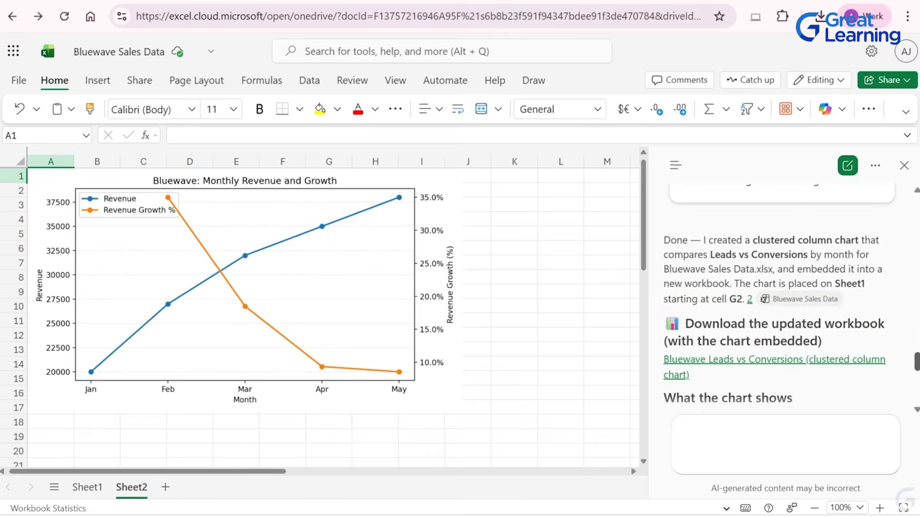
pyautogui.click(715, 363)
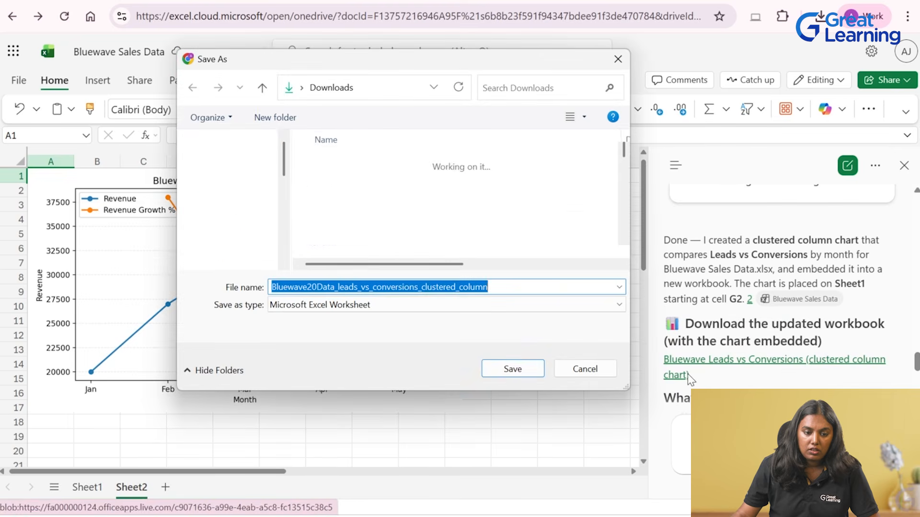
pyautogui.click(509, 370)
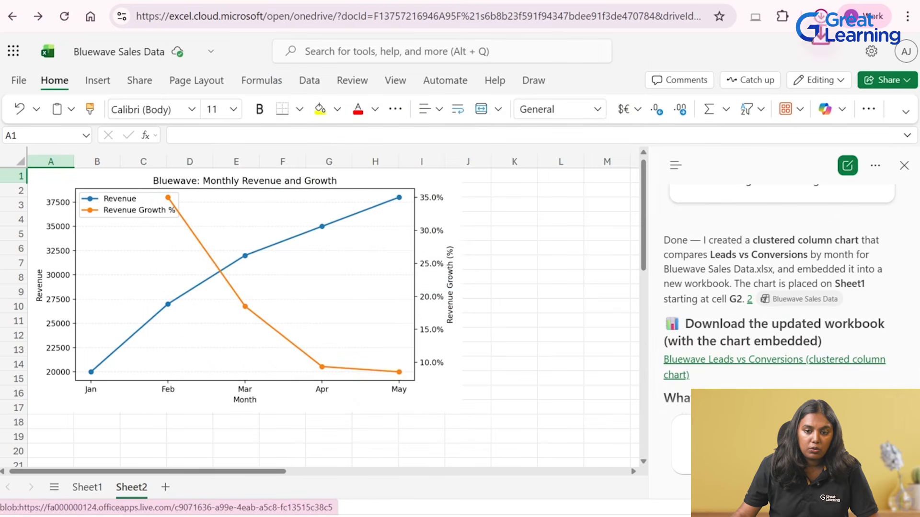
# Step: Open the downloaded leads vs conversions workbook in desktop Excel and enable editing to view its clustered column chart
pyautogui.click(713, 62)
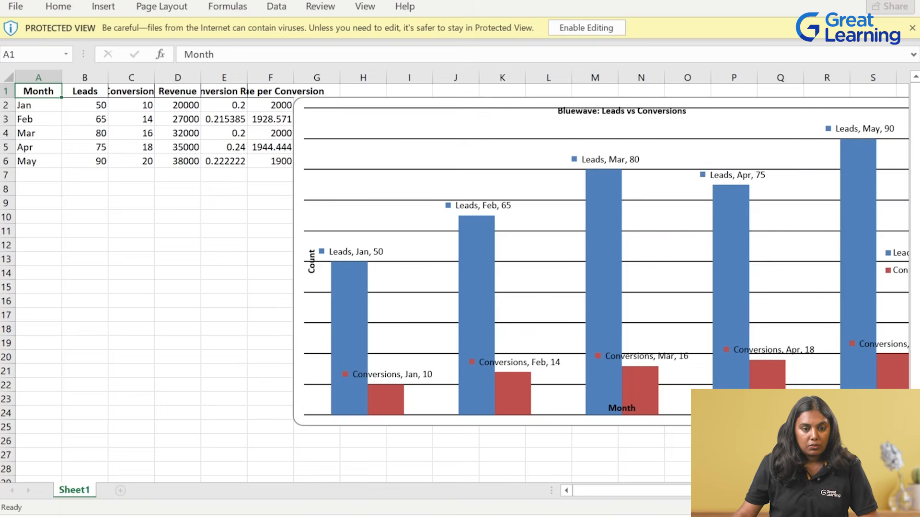
pyautogui.click(586, 28)
pyautogui.click(33, 320)
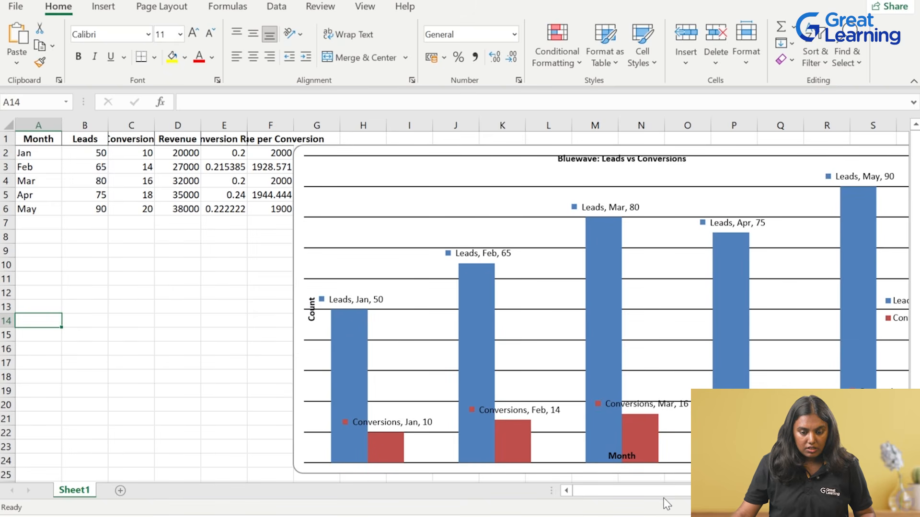
pyautogui.moveTo(645, 490); pyautogui.dragTo(692, 502)
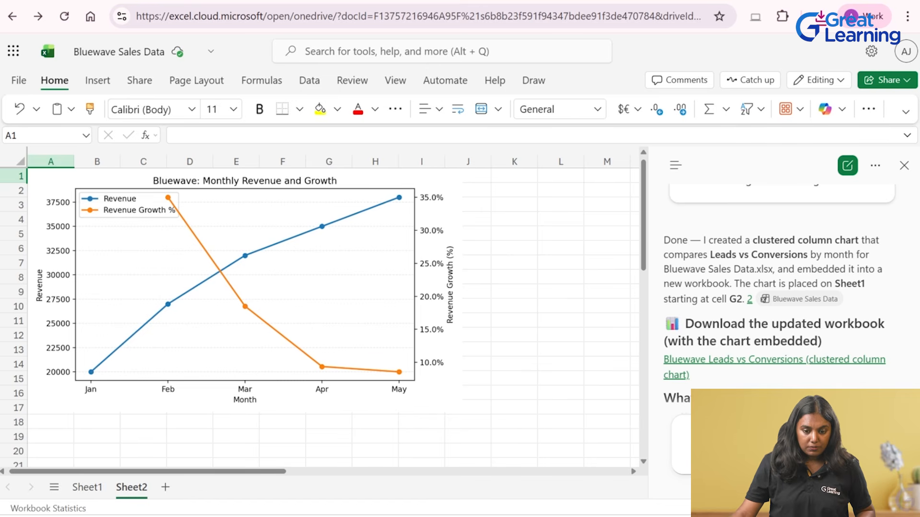
# Step: Write the Copilot prompt "Give me 3 insights about this sales data that would help strengthen a pitch" in a new chat
pyautogui.write('Giv')
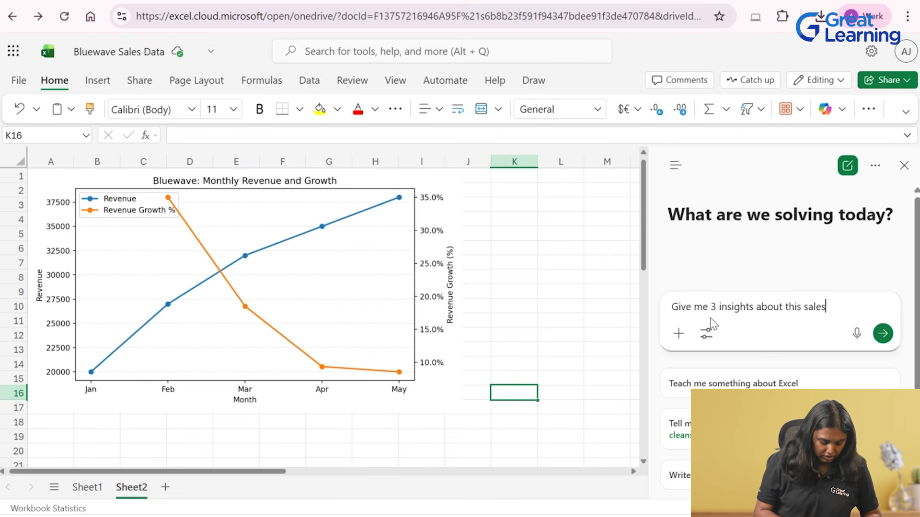
pyautogui.write('that w')
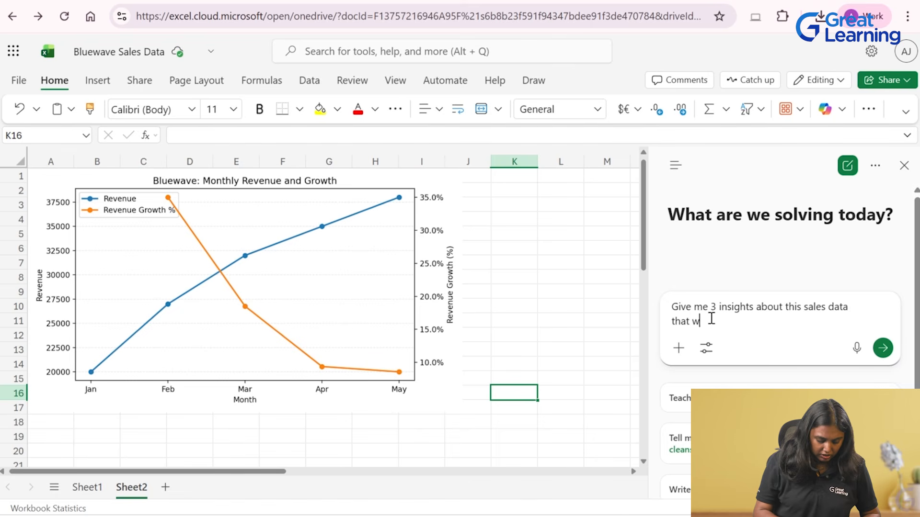
pyautogui.write('ould help ')
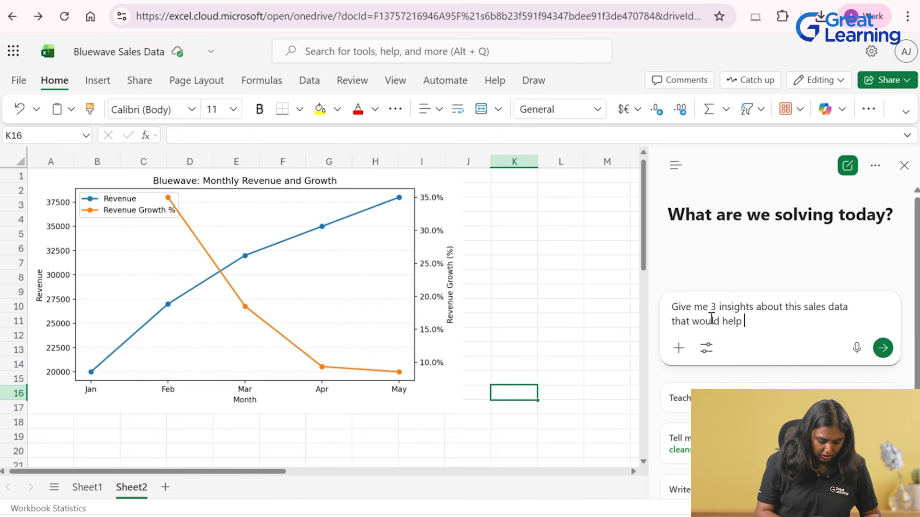
pyautogui.write('strength')
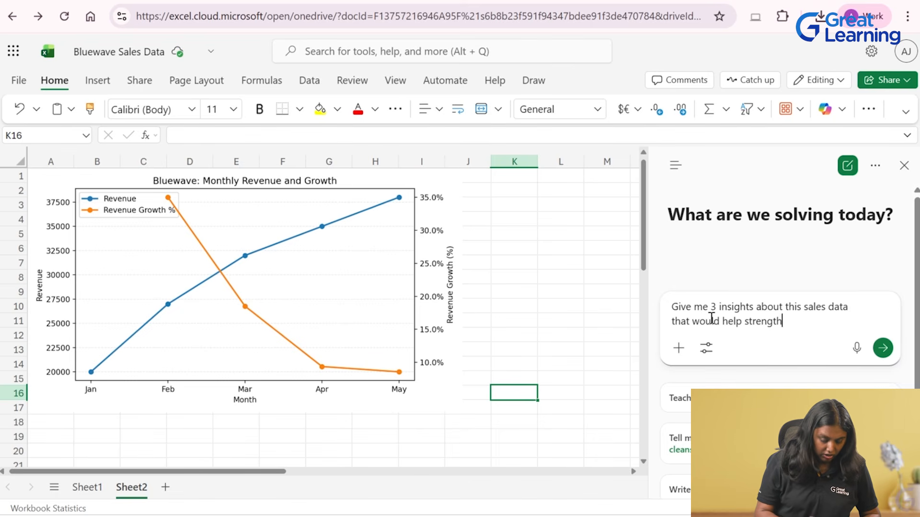
pyautogui.write('en a pitch')
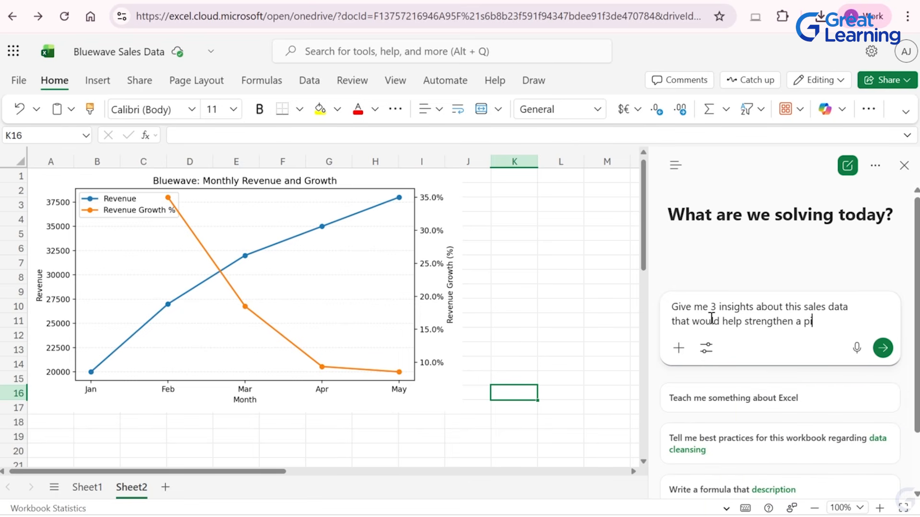
pyautogui.click(678, 348)
pyautogui.click(727, 379)
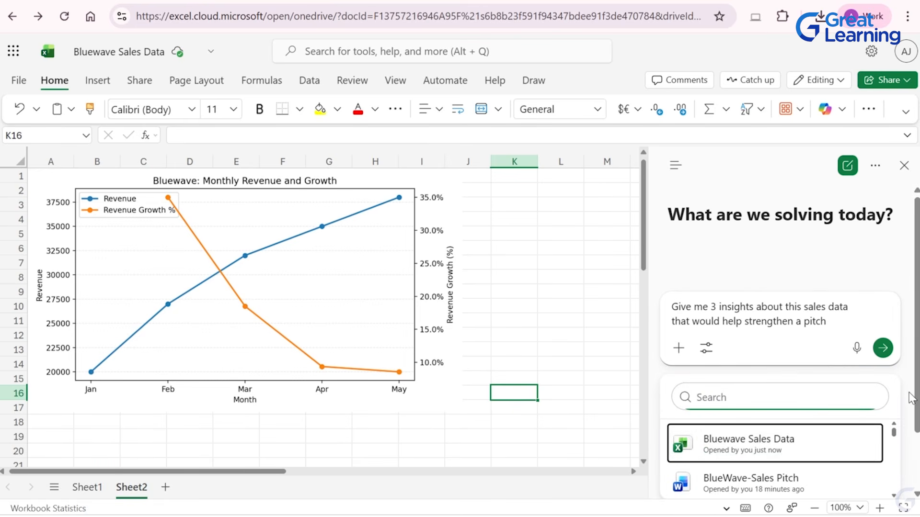
pyautogui.press('Escape')
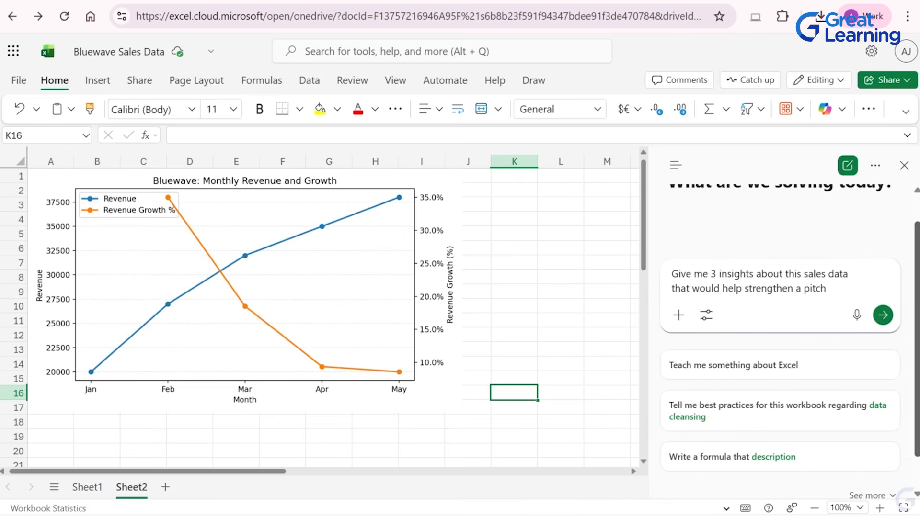
# Step: Switch to the desktop leads vs conversions workbook to view its clustered column chart, and return to Bluewave Sales Data in the browser
pyautogui.moveTo(602, 515)
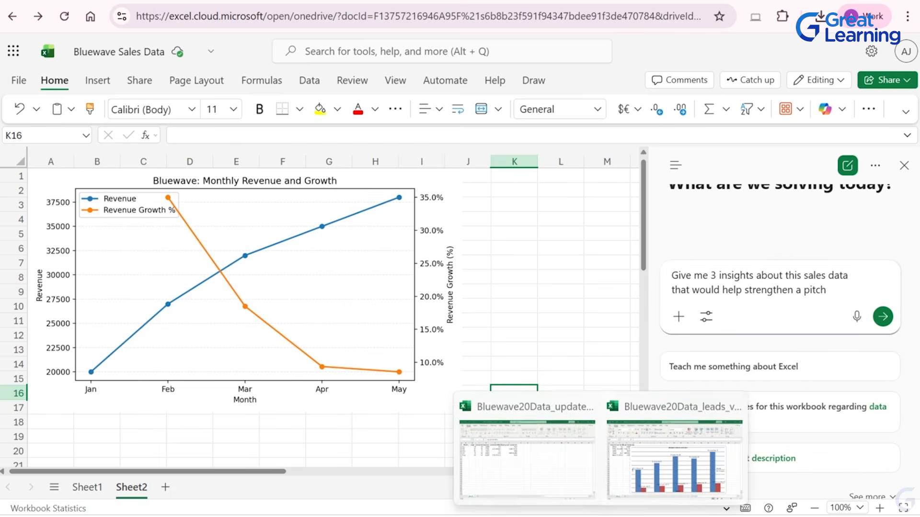
pyautogui.click(655, 421)
pyautogui.click(787, 266)
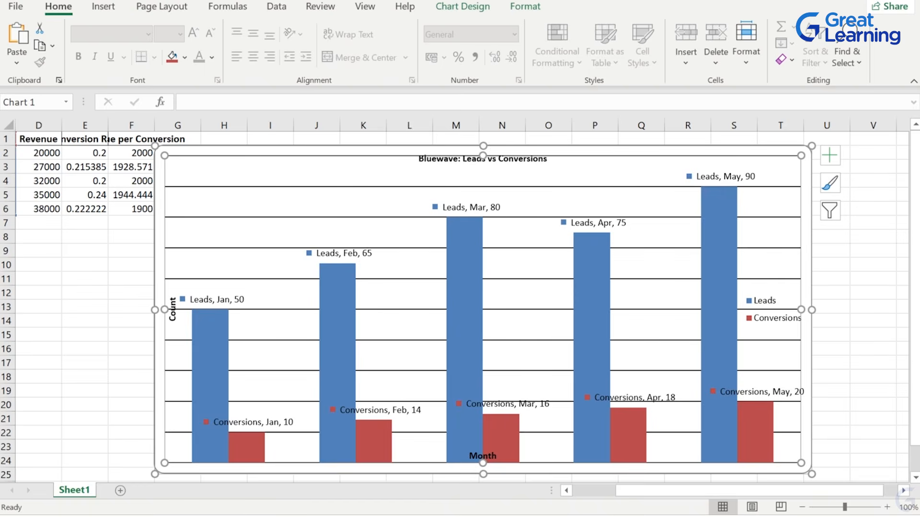
pyautogui.moveTo(411, 516)
pyautogui.click(482, 445)
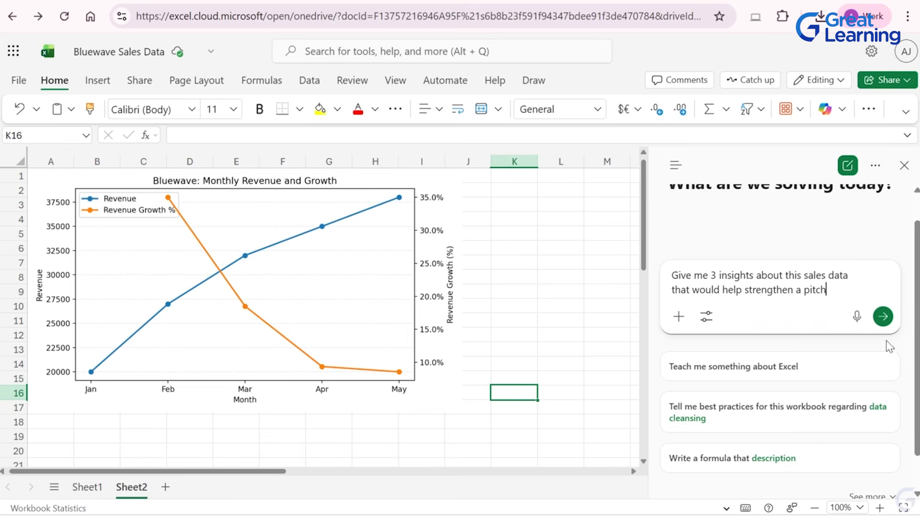
# Step: Send the insights prompt to Copilot and read through the three sales insights in its response
pyautogui.click(882, 316)
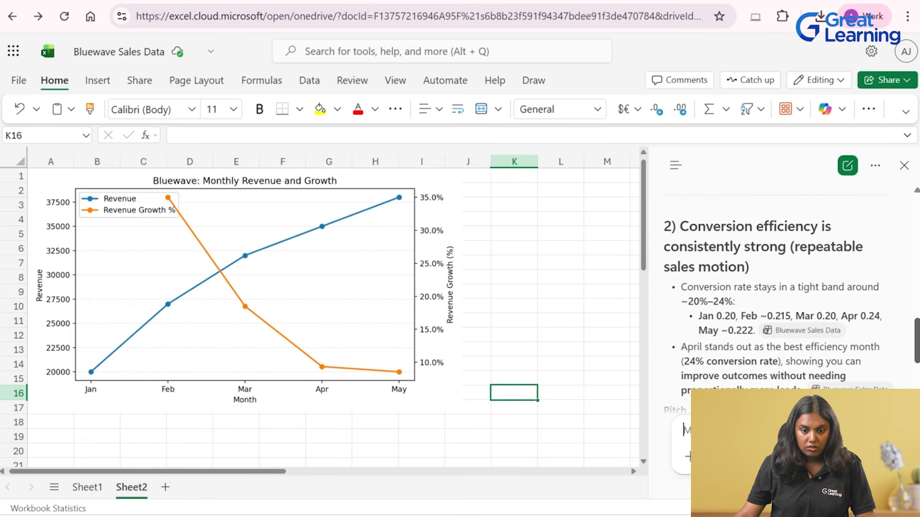
pyautogui.scroll(5, 785, 297)
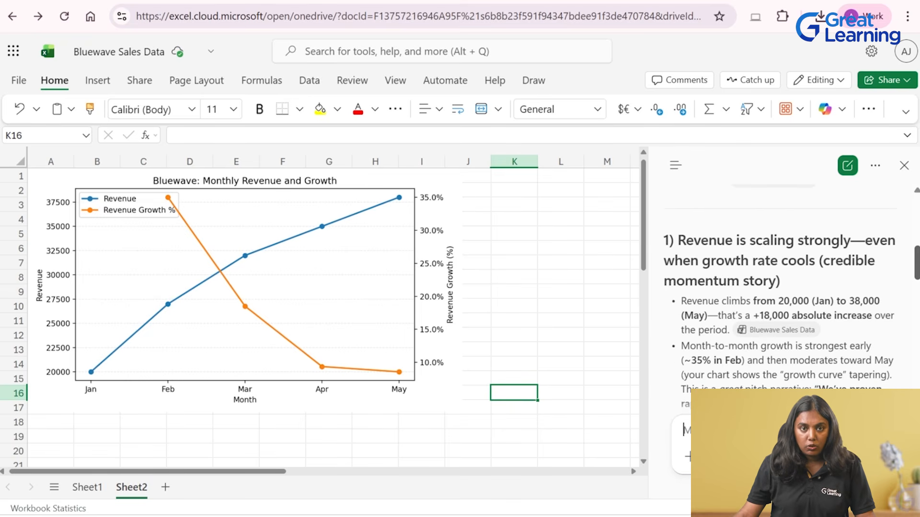
pyautogui.scroll(-1, 785, 297)
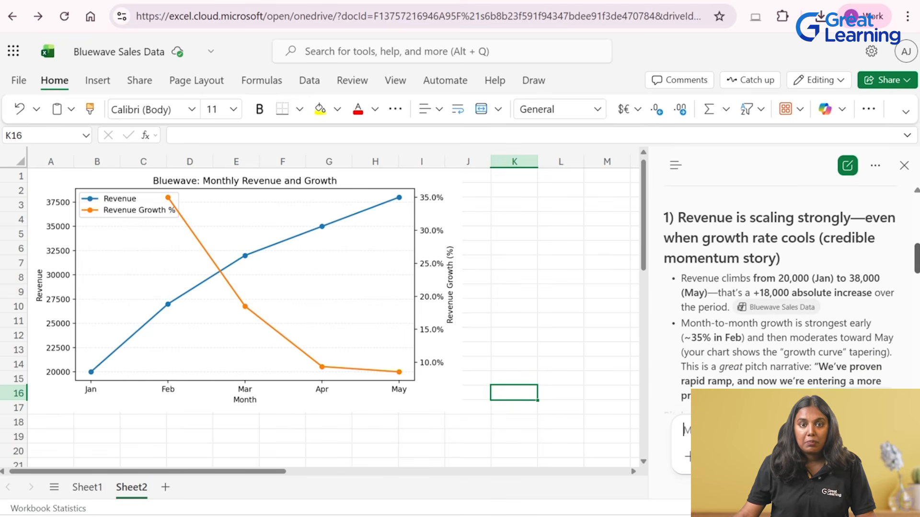
pyautogui.scroll(-4, 785, 297)
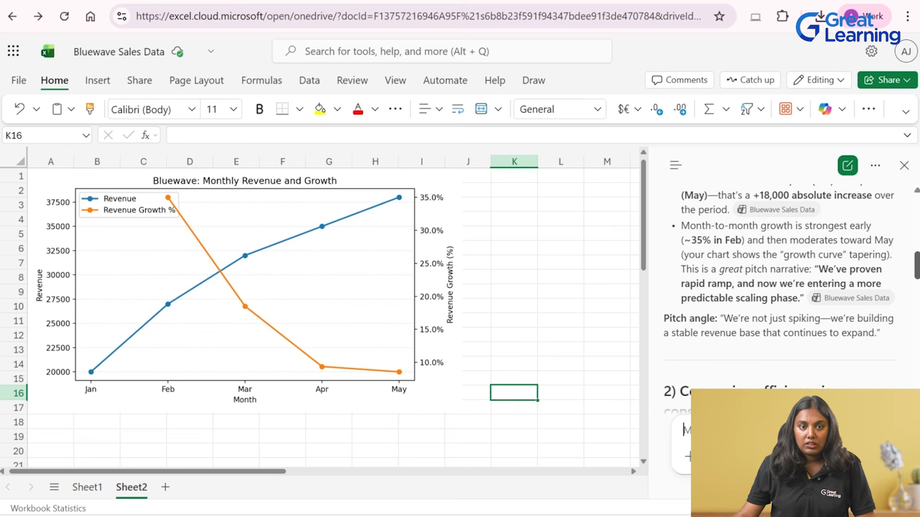
pyautogui.scroll(-8, 786, 297)
pyautogui.scroll(-20, 786, 297)
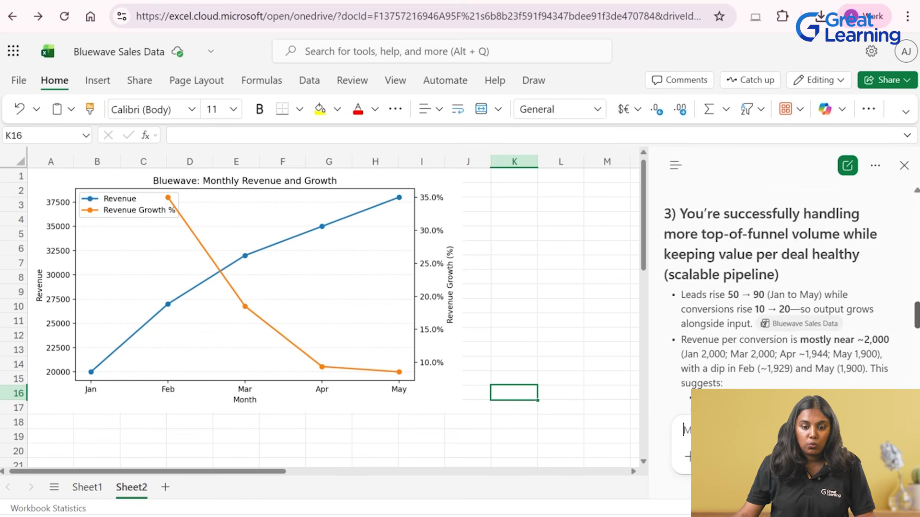
pyautogui.scroll(-2, 786, 297)
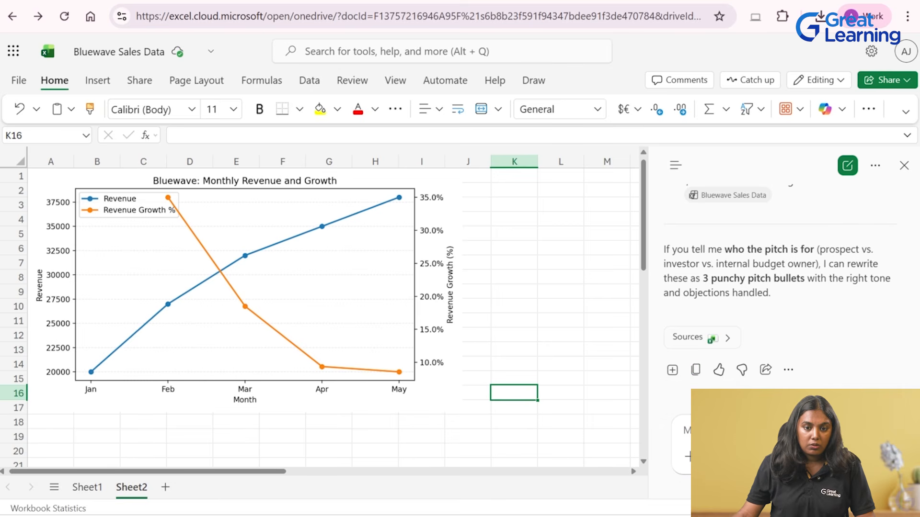
# Step: In the BlueWave-Sales Pitch Word document, clear the Next Steps paragraph by pasting the copied leads vs conversions chart over it and deleting that chart
pyautogui.click(603, 1)
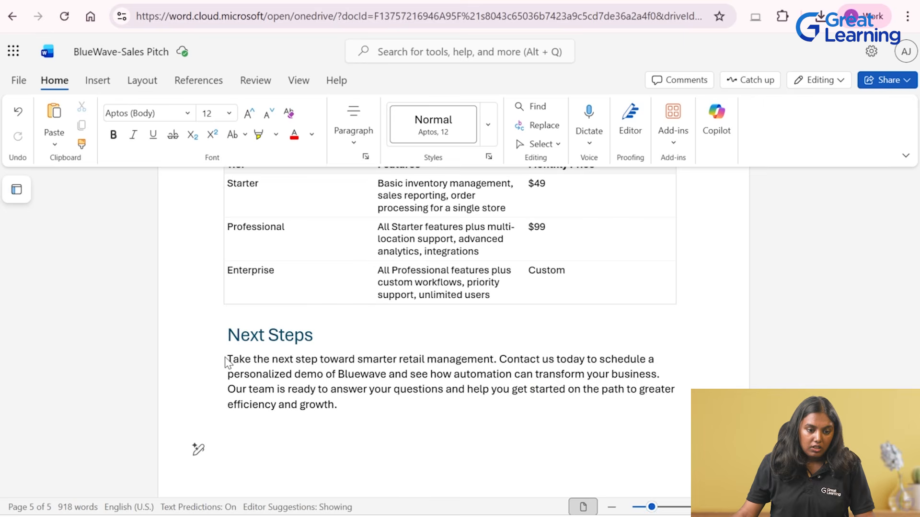
pyautogui.moveTo(233, 360)
pyautogui.mouseDown()
pyautogui.moveTo(284, 403)
pyautogui.moveTo(349, 405)
pyautogui.moveTo(251, 374)
pyautogui.moveTo(223, 354)
pyautogui.moveTo(230, 358)
pyautogui.mouseUp()
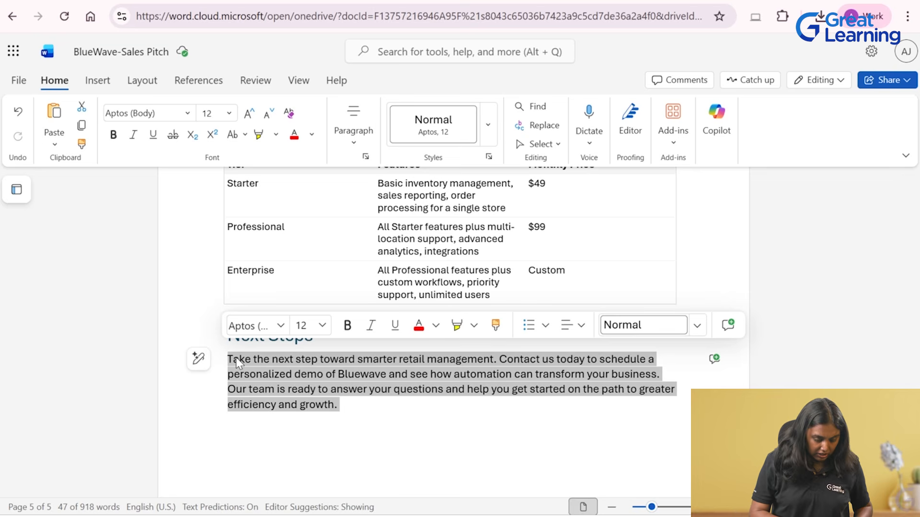
pyautogui.hotkey('ctrl', 'v')
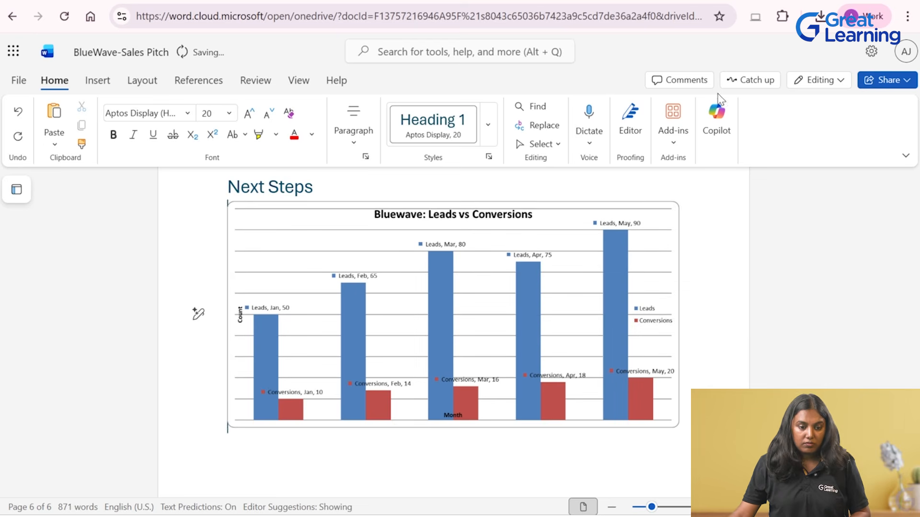
pyautogui.click(677, 322)
pyautogui.press('BackSpace')
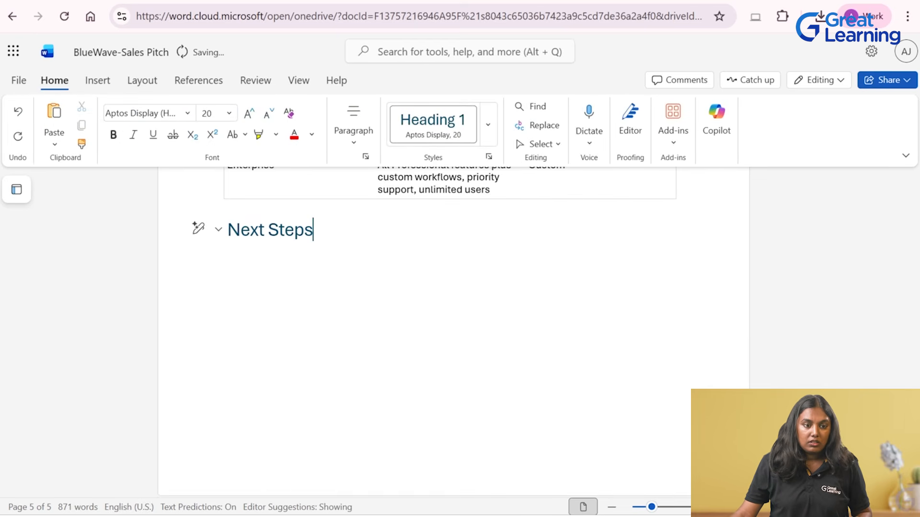
# Step: Copy Copilot's insights response from Bluewave Sales Data and paste it below the Next Steps heading in BlueWave-Sales Pitch
pyautogui.hotkey('ctrl', 'Tab')
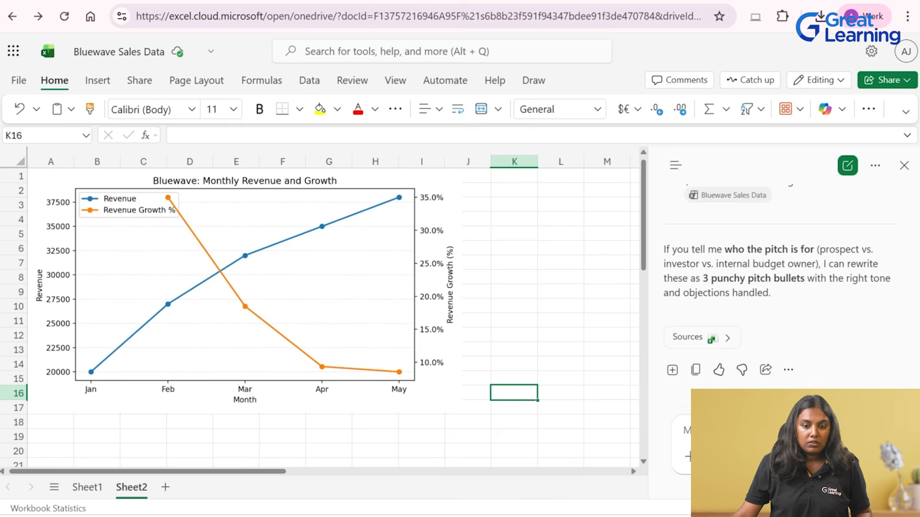
pyautogui.click(695, 376)
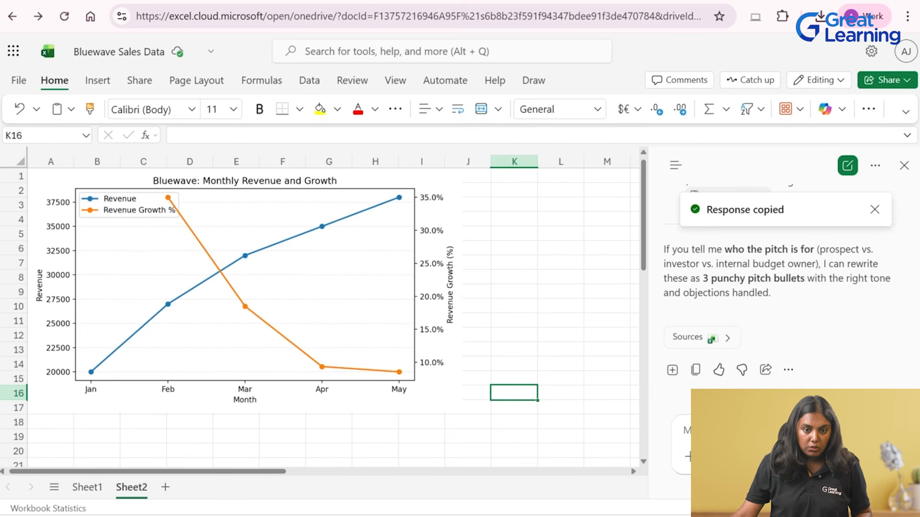
pyautogui.hotkey('ctrl', 'shift', 'Tab')
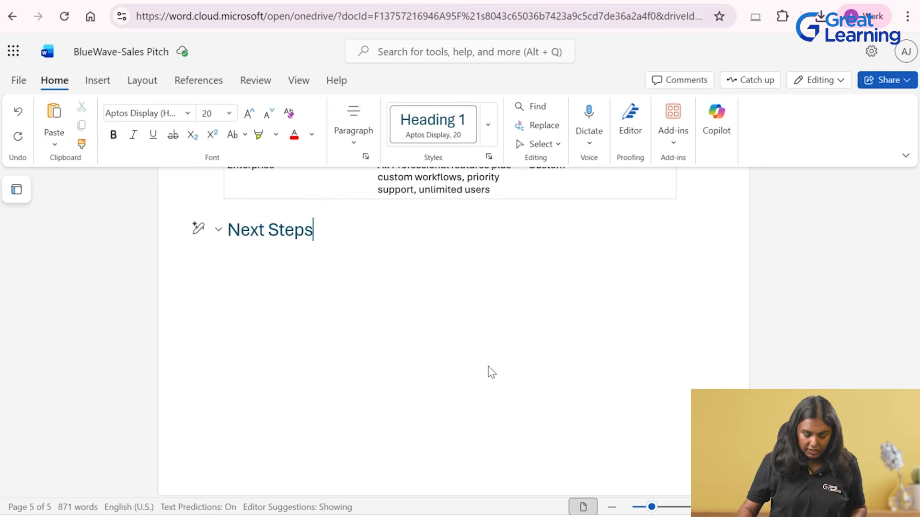
pyautogui.press('Return')
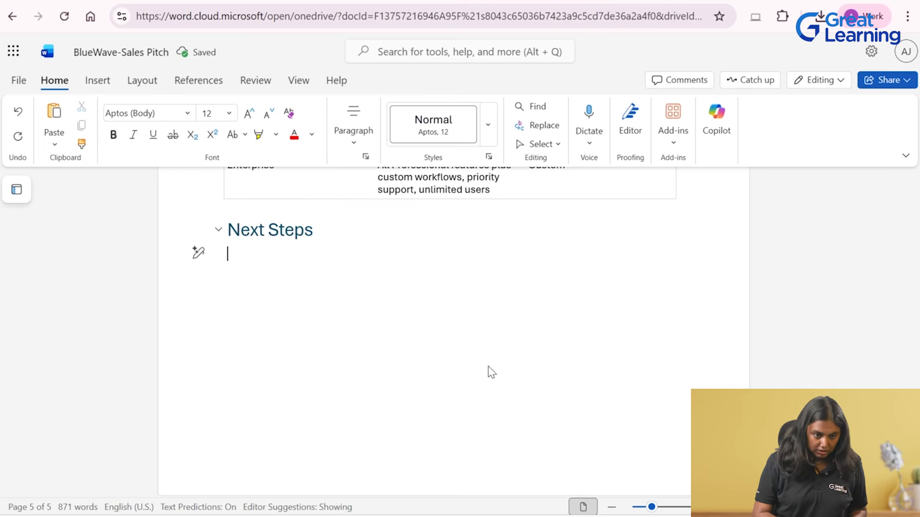
pyautogui.hotkey('ctrl', 'v')
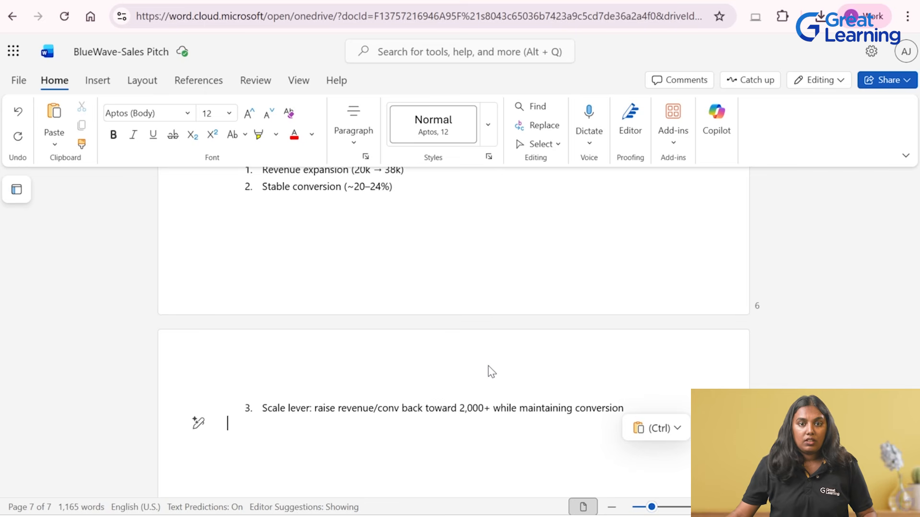
pyautogui.press('ctrl')
pyautogui.press('ctrl')
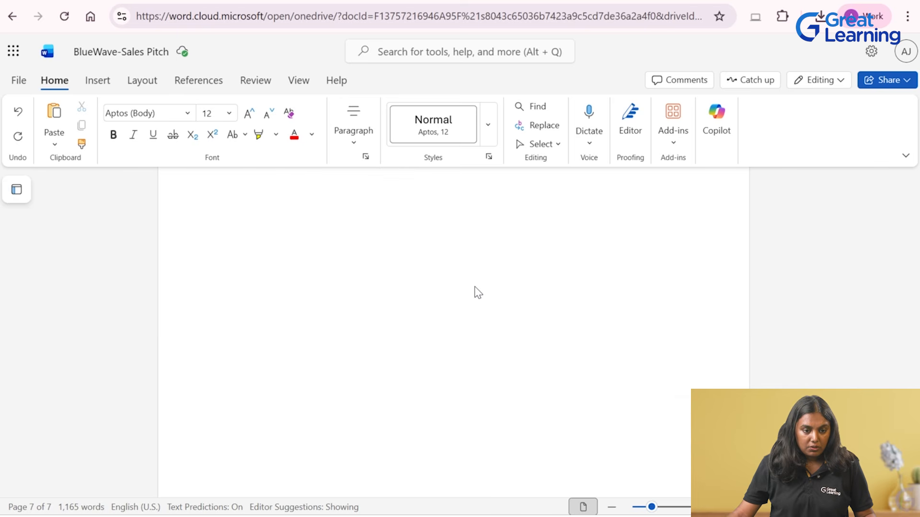
# Step: Select all the pasted insights under Next Steps and ask Copilot to "Convert these insights into 3-4 presentation ready bullet points"
pyautogui.scroll(5, 480, 295)
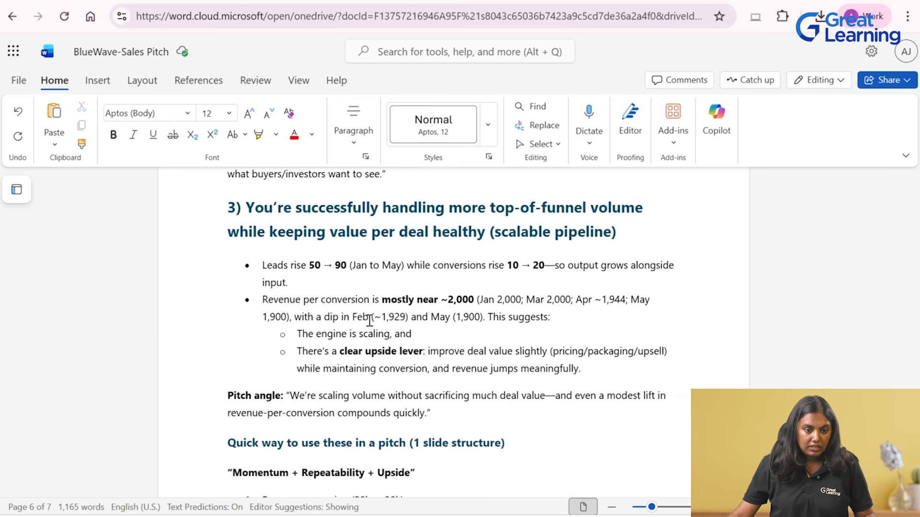
pyautogui.scroll(5, 372, 320)
pyautogui.scroll(5, 373, 342)
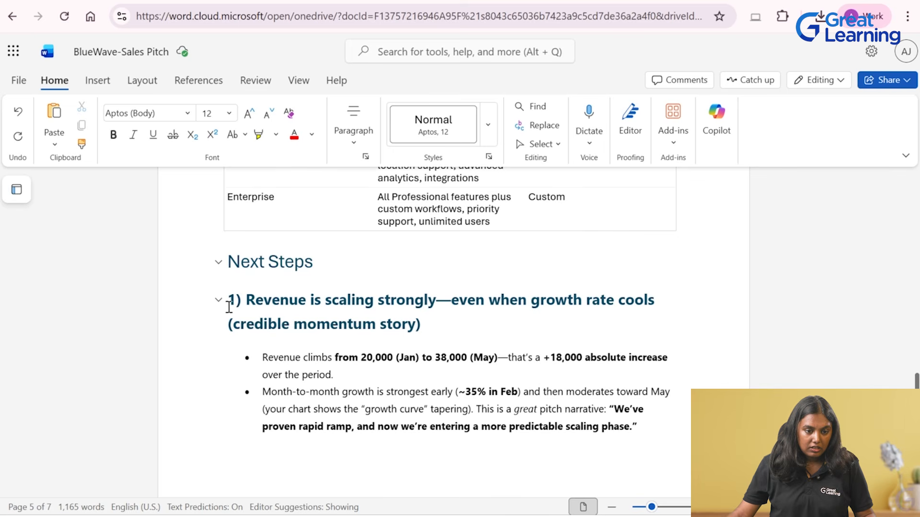
pyautogui.moveTo(232, 297); pyautogui.dragTo(402, 395)
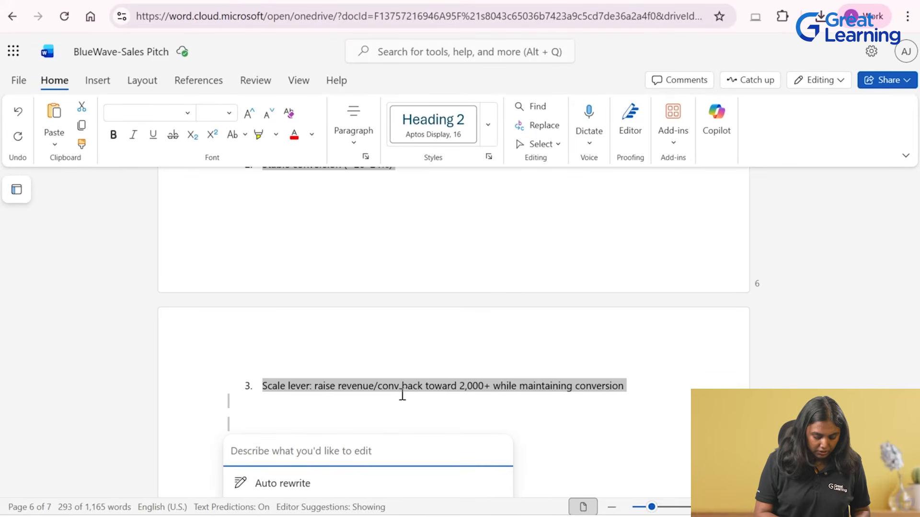
pyautogui.write('con')
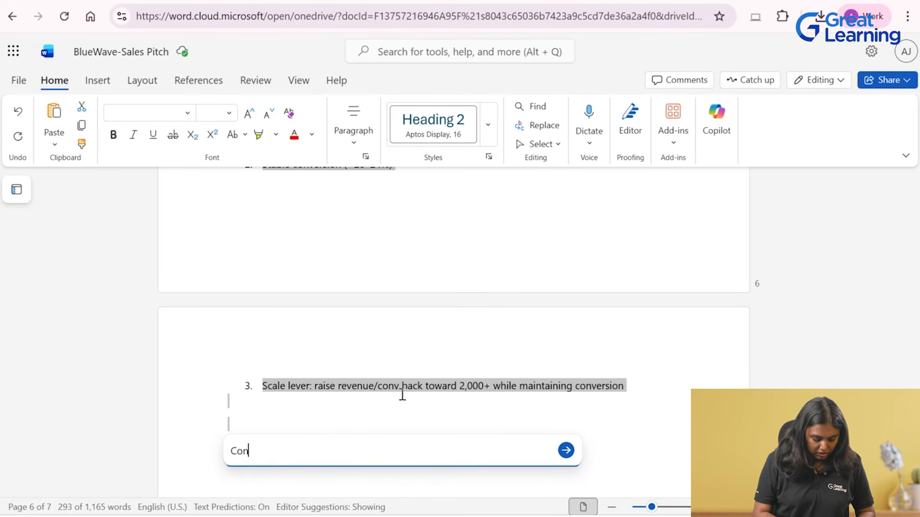
pyautogui.write('vert these')
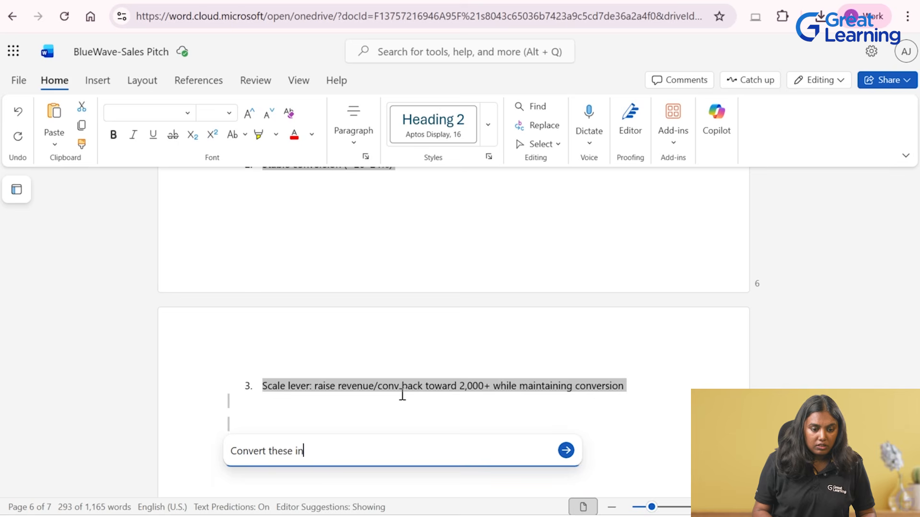
pyautogui.write('insights into 3-4')
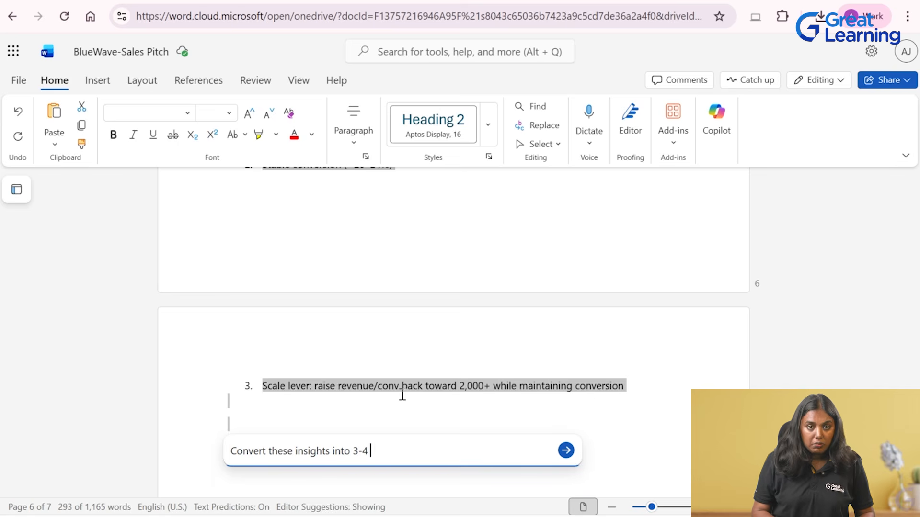
pyautogui.write(' present')
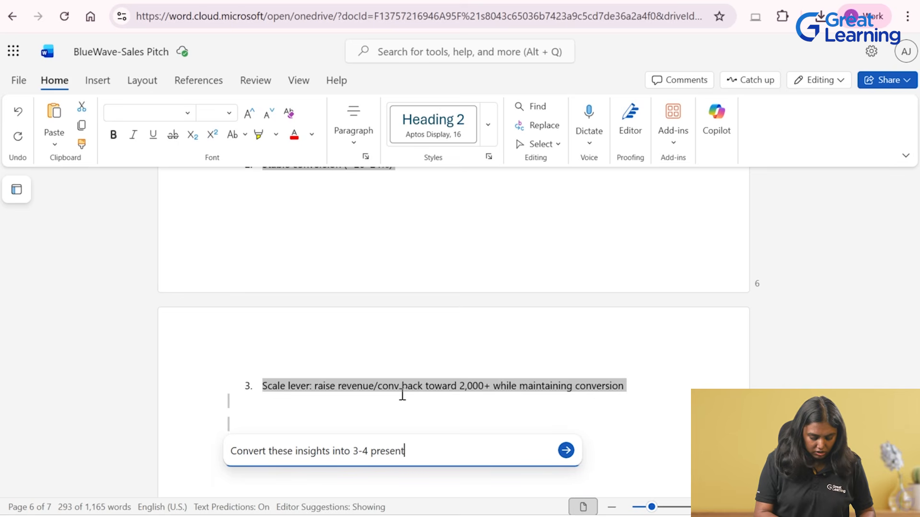
pyautogui.write('ation ready bullet')
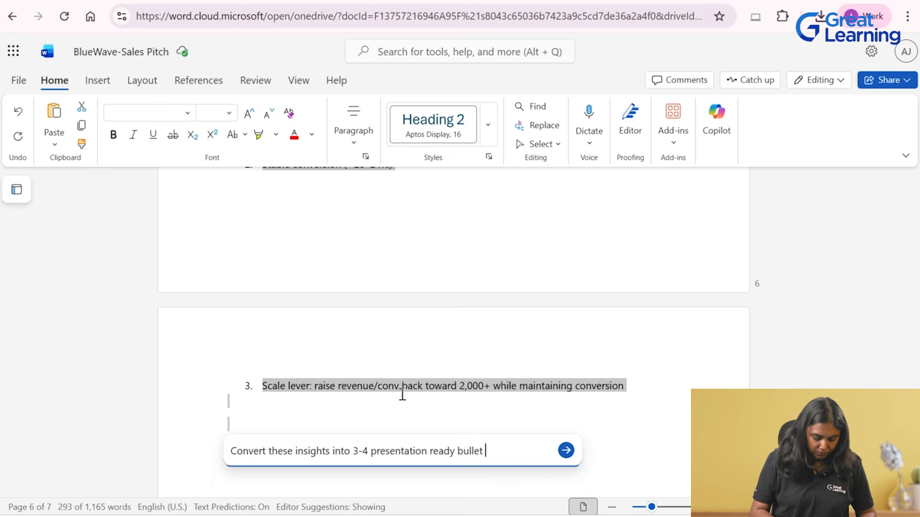
pyautogui.write(' points')
pyautogui.press('Return')
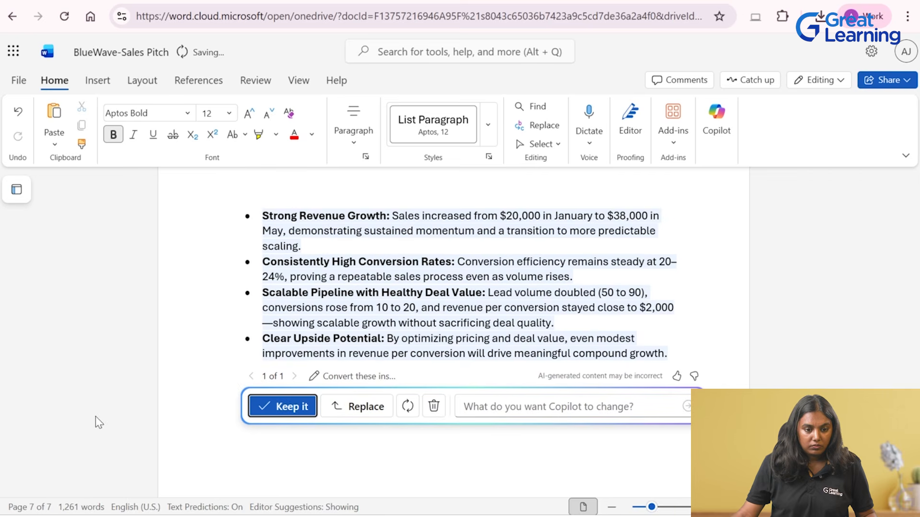
# Step: Keep Copilot's rewritten insight bullets in the Word document, and switch to PowerPoint to create a blank presentation
pyautogui.click(289, 407)
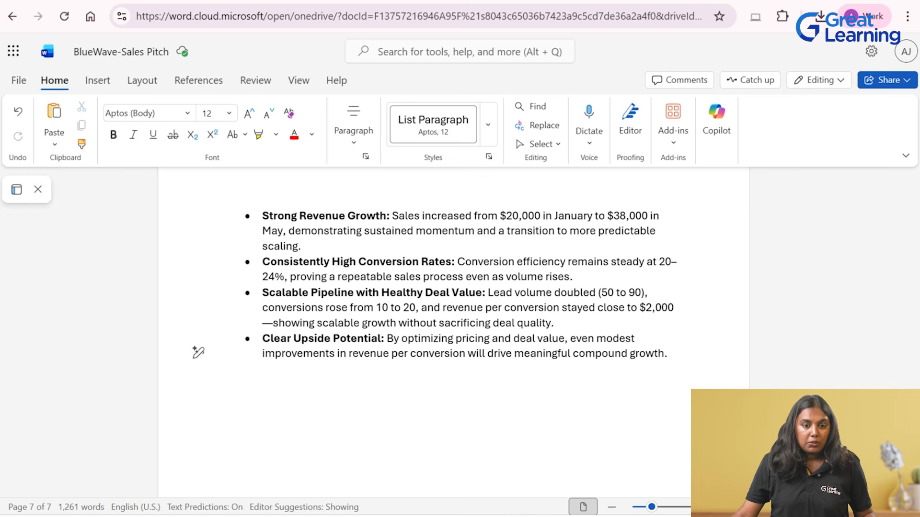
pyautogui.click(481, 1)
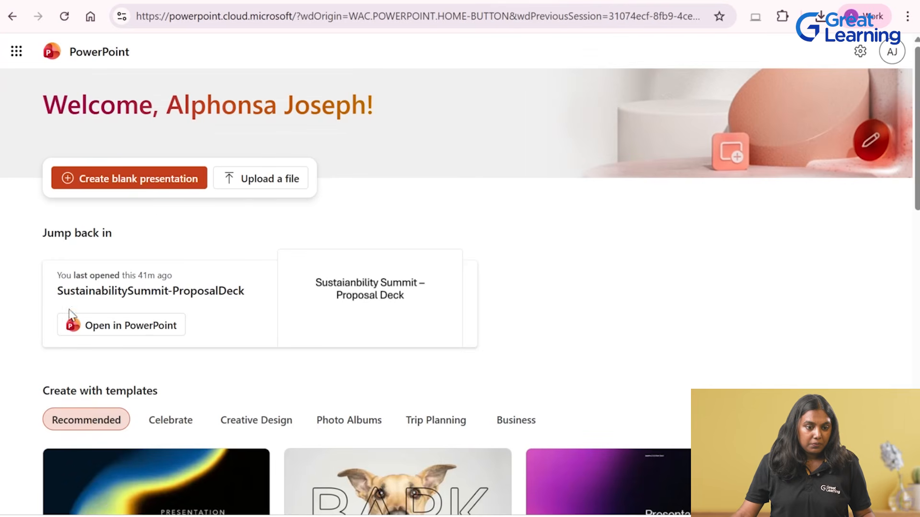
pyautogui.click(168, 179)
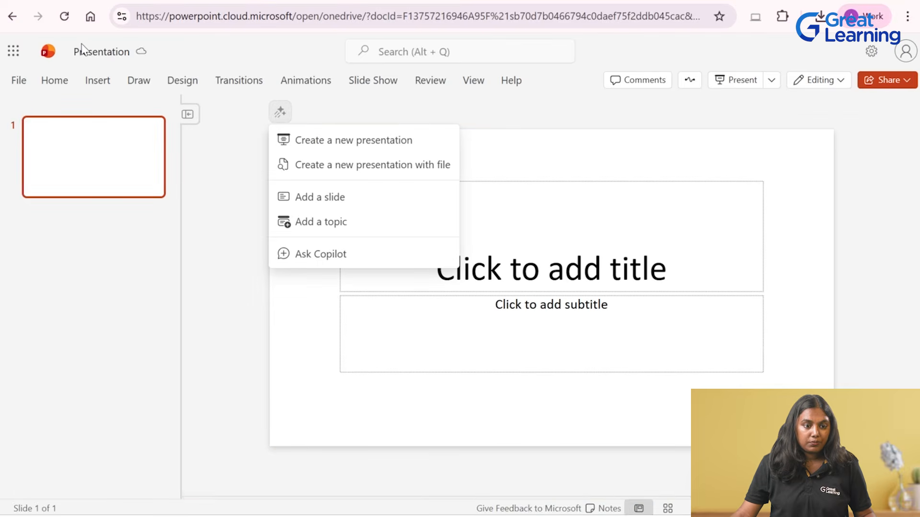
# Step: Rename the new presentation file as "ave Sales Pitch Deck"
pyautogui.click(117, 53)
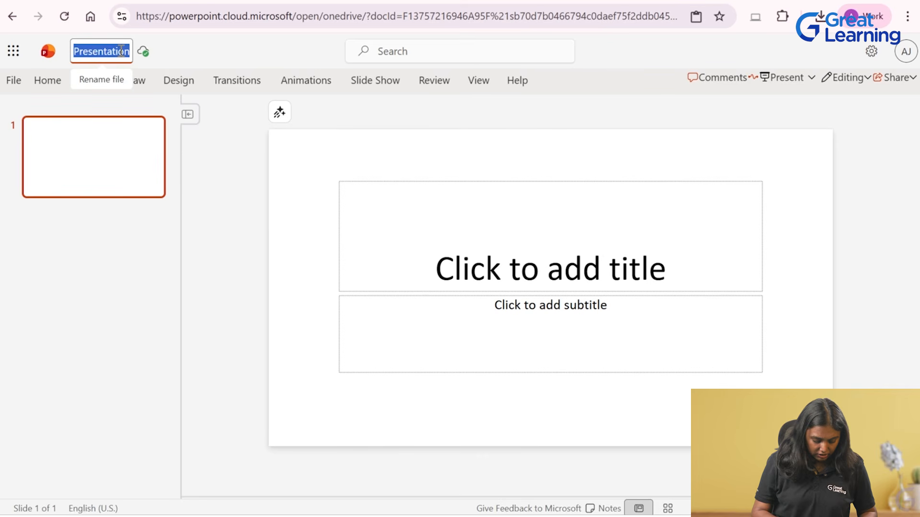
pyautogui.write('a')
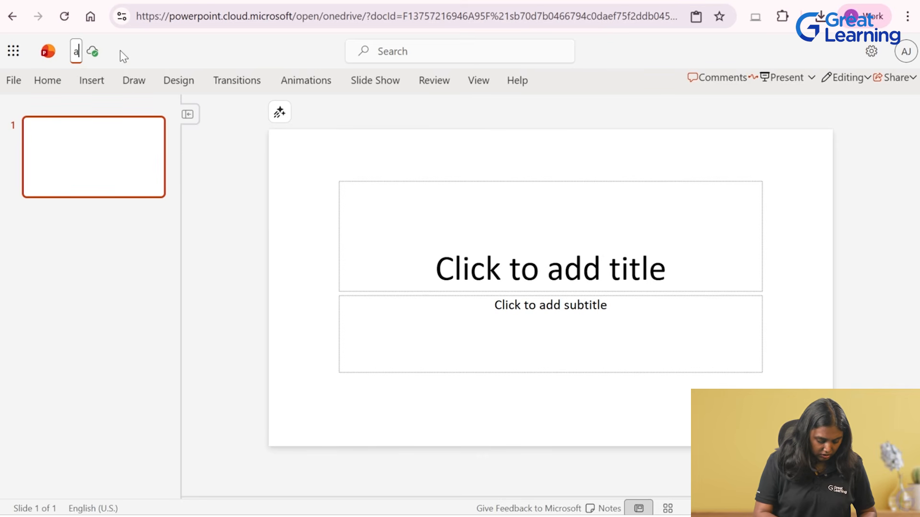
pyautogui.write('ve Sales Pitch De')
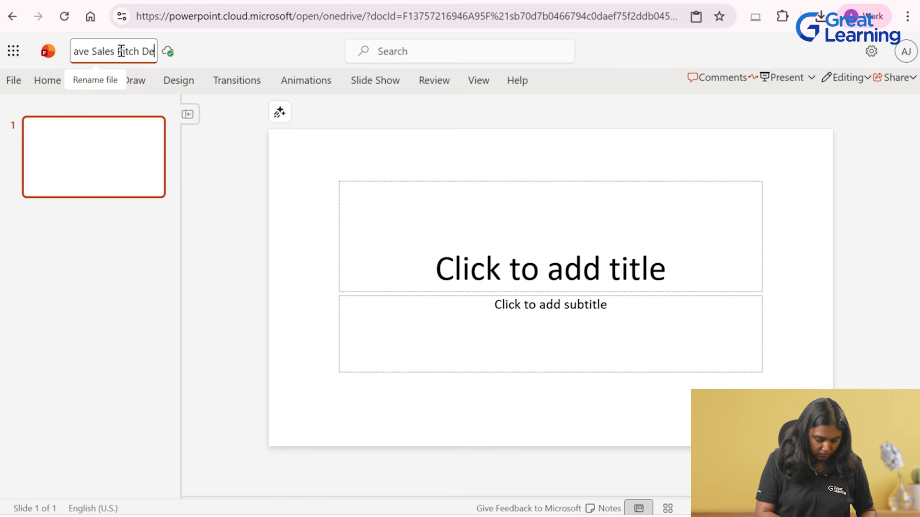
pyautogui.write('ck')
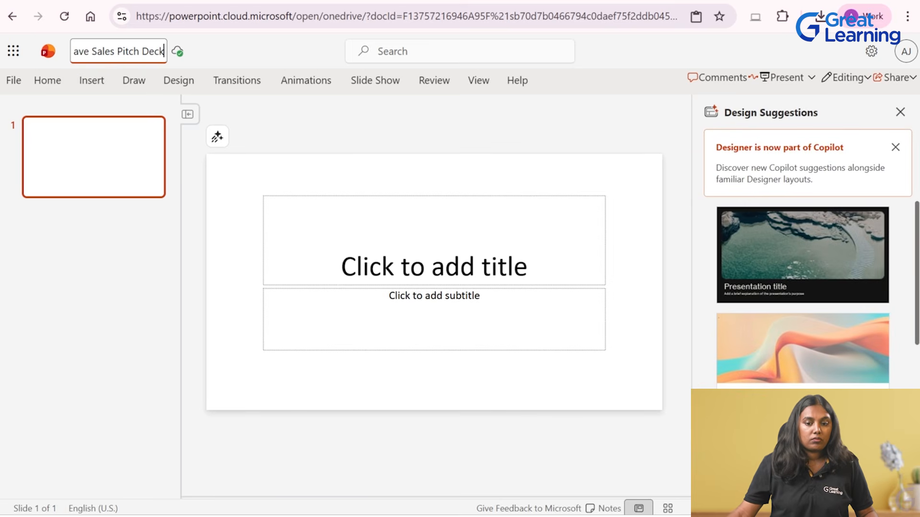
pyautogui.press('Return')
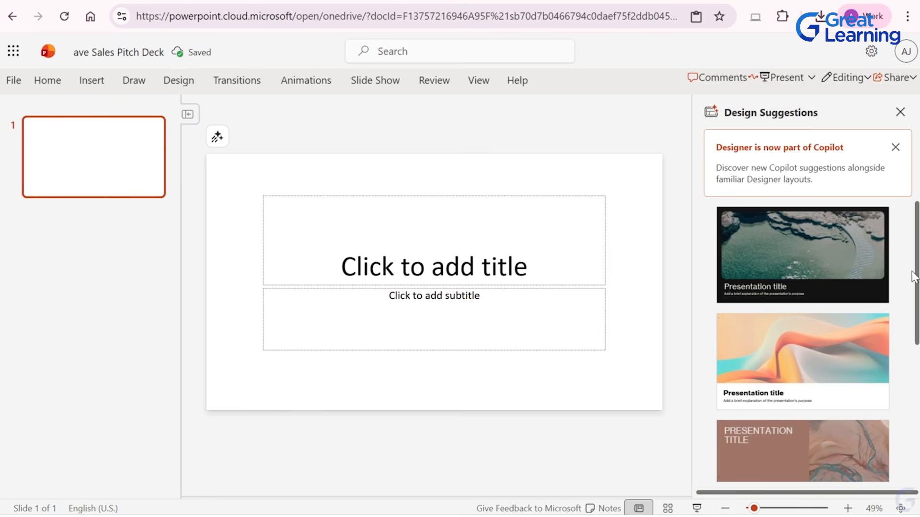
# Step: Apply the suggested title design with the orange and teal wave image to slide 1 and close the design suggestions
pyautogui.scroll(-3, 802, 340)
pyautogui.scroll(-1, 803, 340)
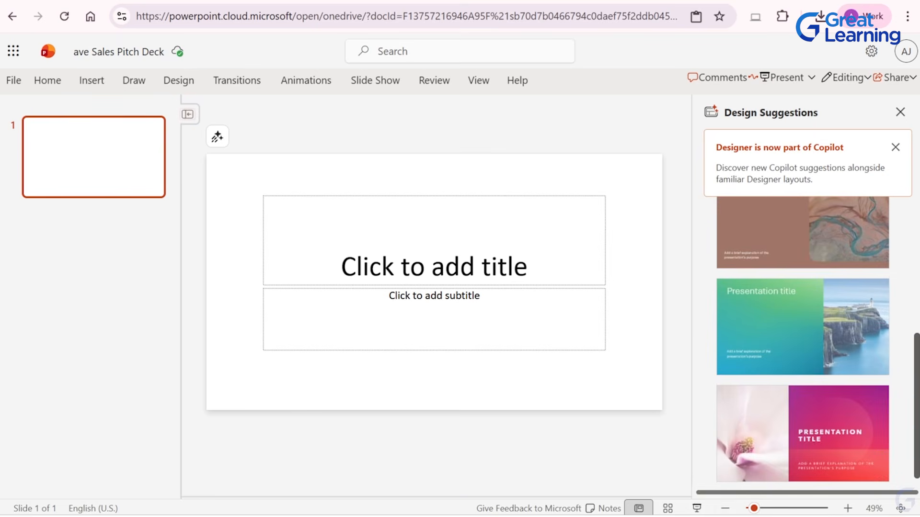
pyautogui.scroll(4, 895, 338)
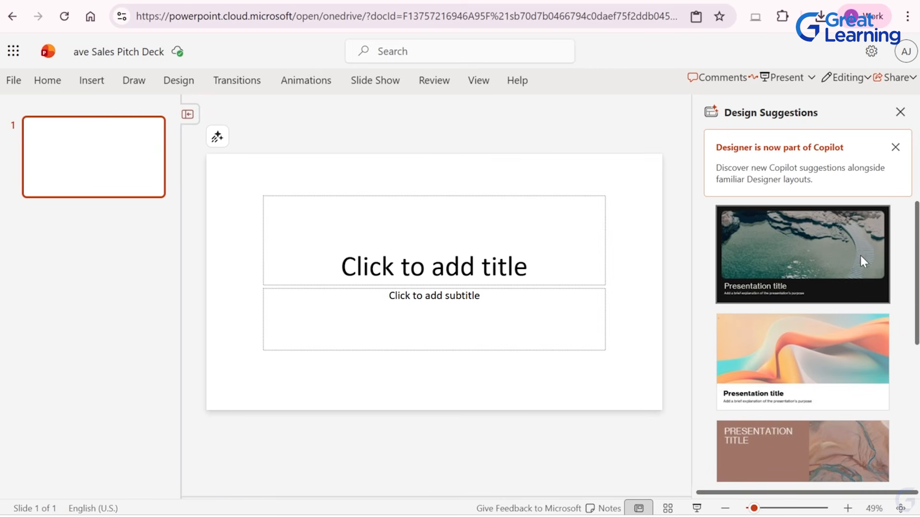
pyautogui.click(852, 364)
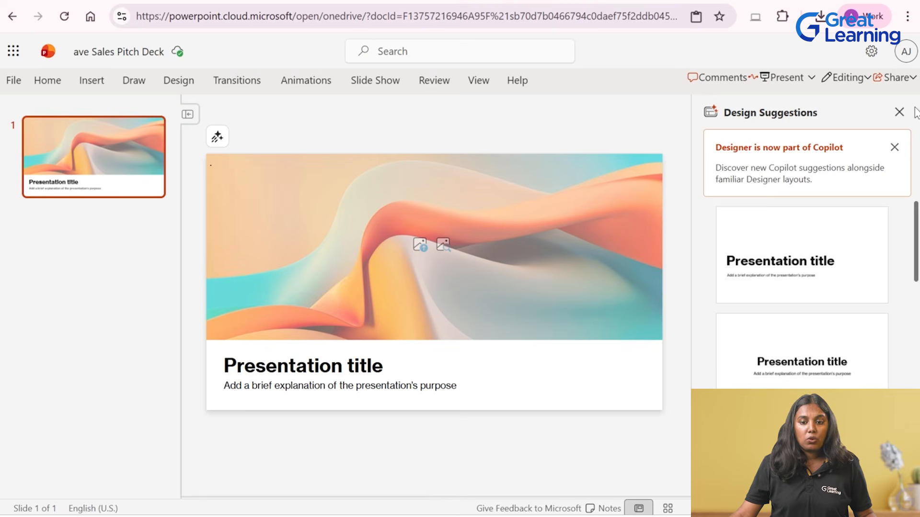
pyautogui.click(899, 112)
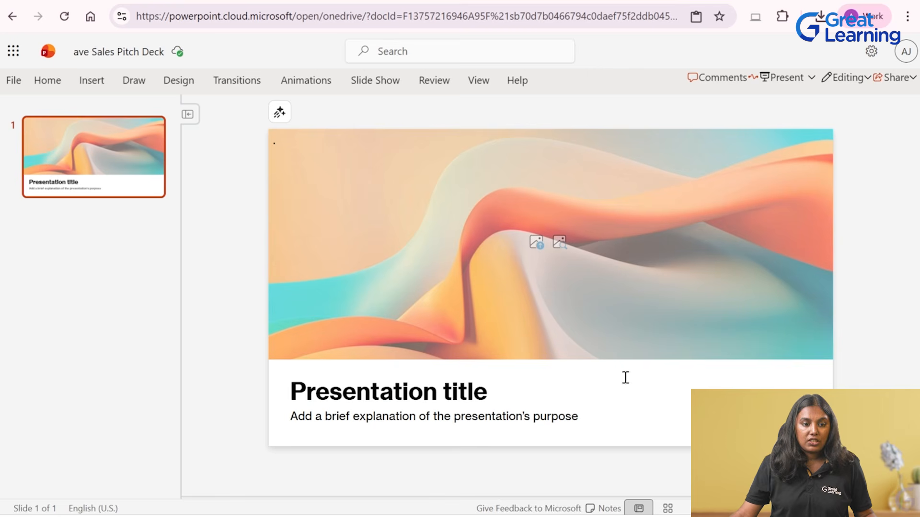
# Step: Open Copilot in the presentation, attach the BlueWave-Sales Pitch Word document to the message and send it
pyautogui.click(55, 82)
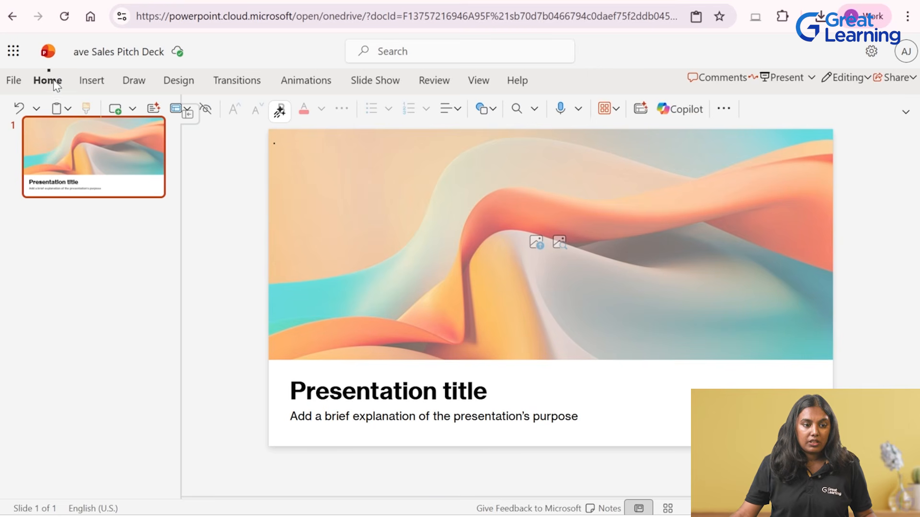
pyautogui.click(676, 120)
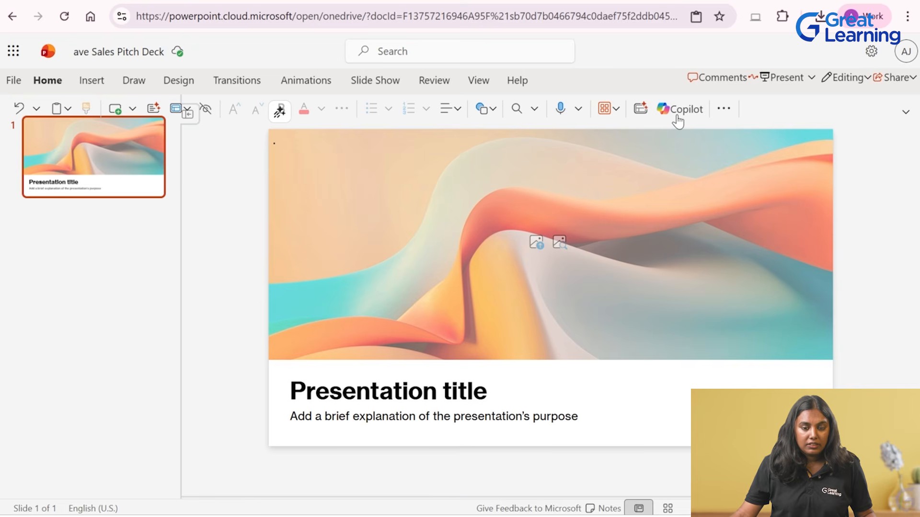
pyautogui.click(679, 282)
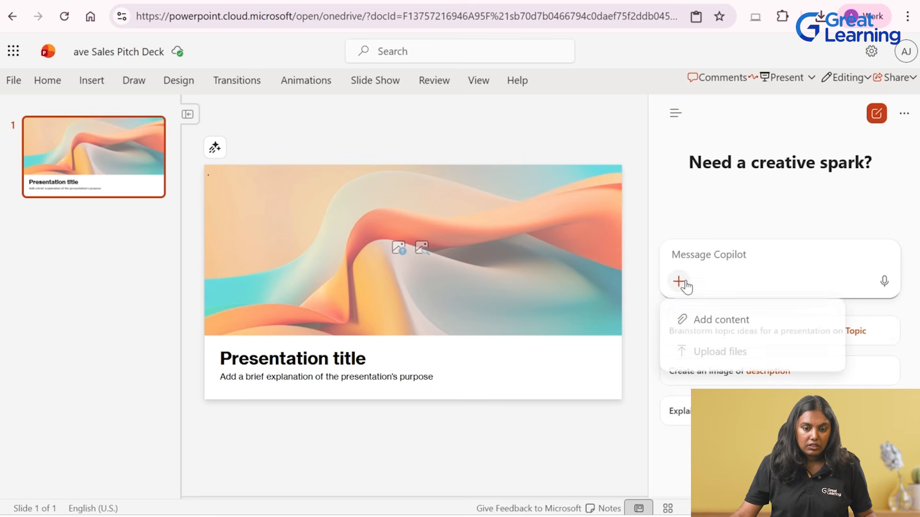
pyautogui.click(722, 322)
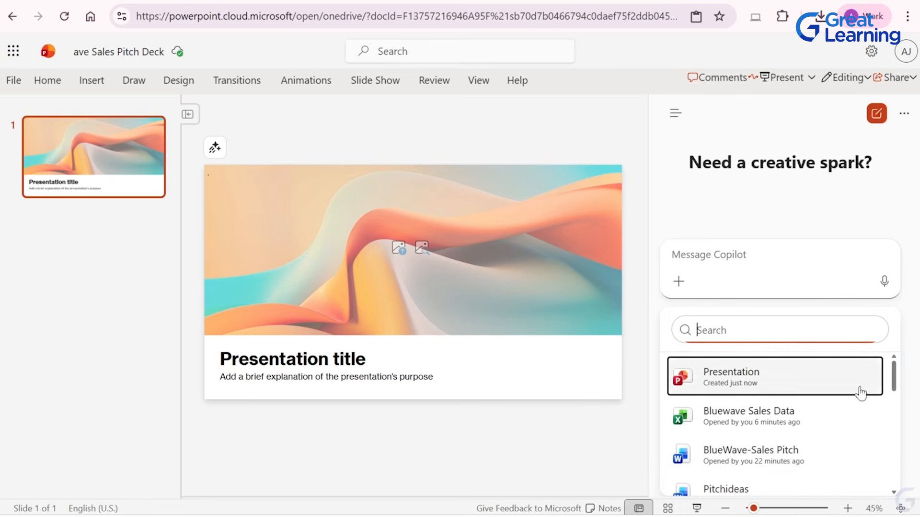
pyautogui.scroll(-1, 897, 393)
pyautogui.moveTo(897, 393); pyautogui.dragTo(899, 410)
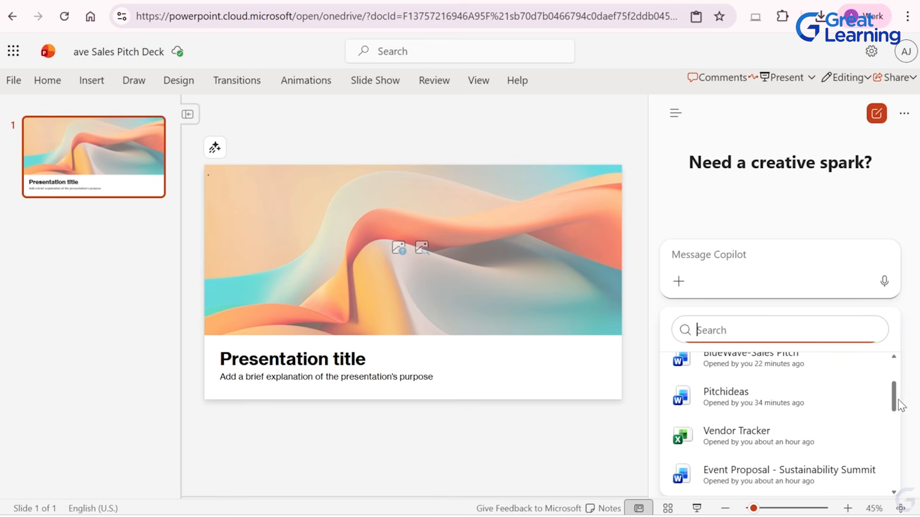
pyautogui.scroll(3, 898, 405)
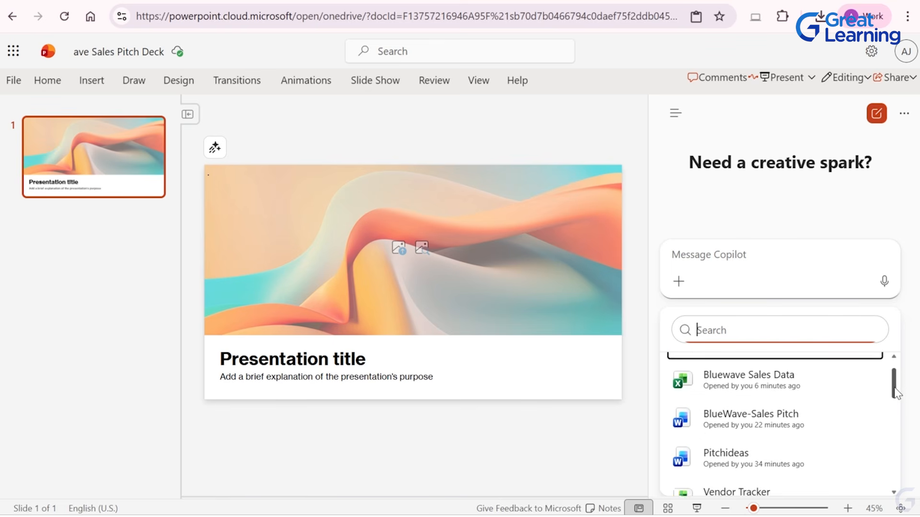
pyautogui.click(791, 438)
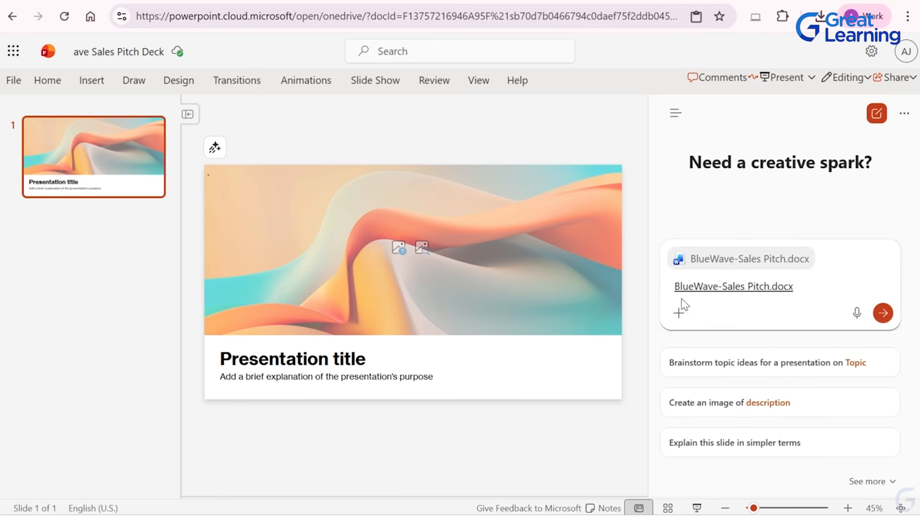
pyautogui.click(881, 314)
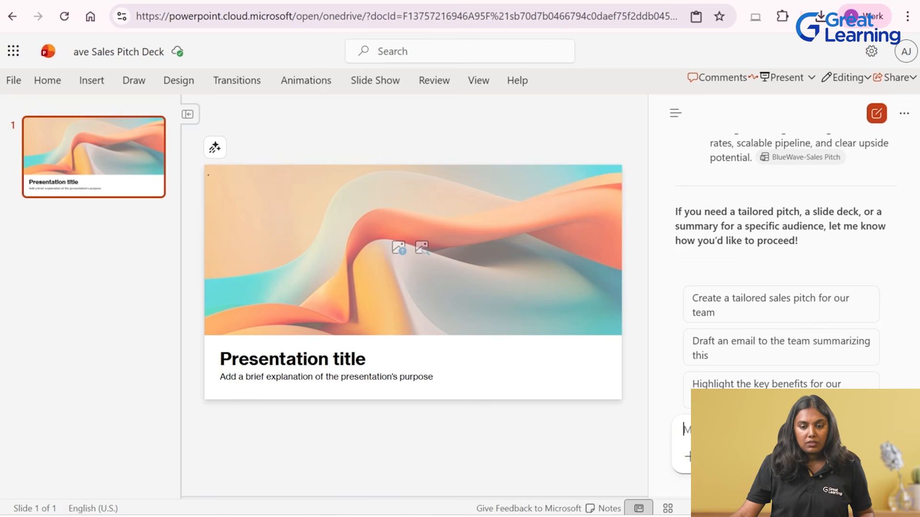
# Step: Ask Copilot to "Create a pitch deck from this sales proposal"
pyautogui.moveTo(916, 254)
pyautogui.mouseDown()
pyautogui.moveTo(917, 158)
pyautogui.moveTo(917, 254)
pyautogui.mouseUp()
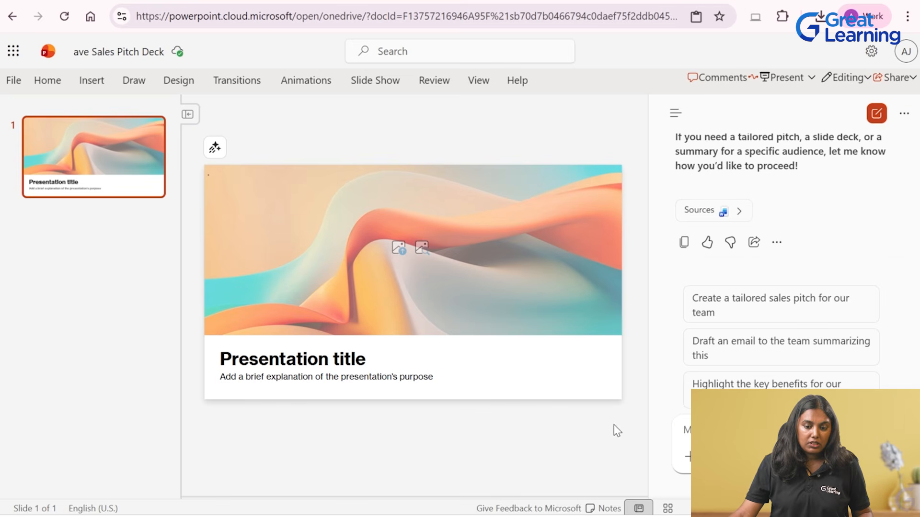
pyautogui.write('Cre')
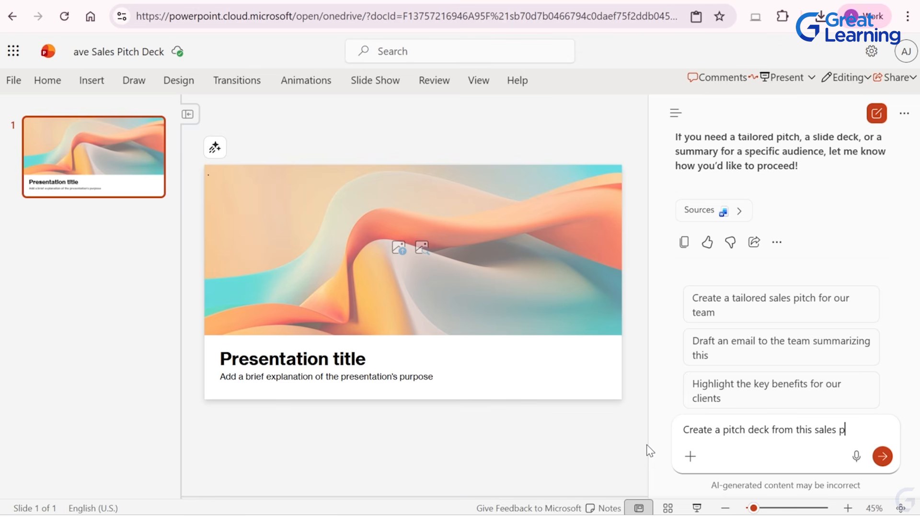
pyautogui.write('osal')
pyautogui.press('Return')
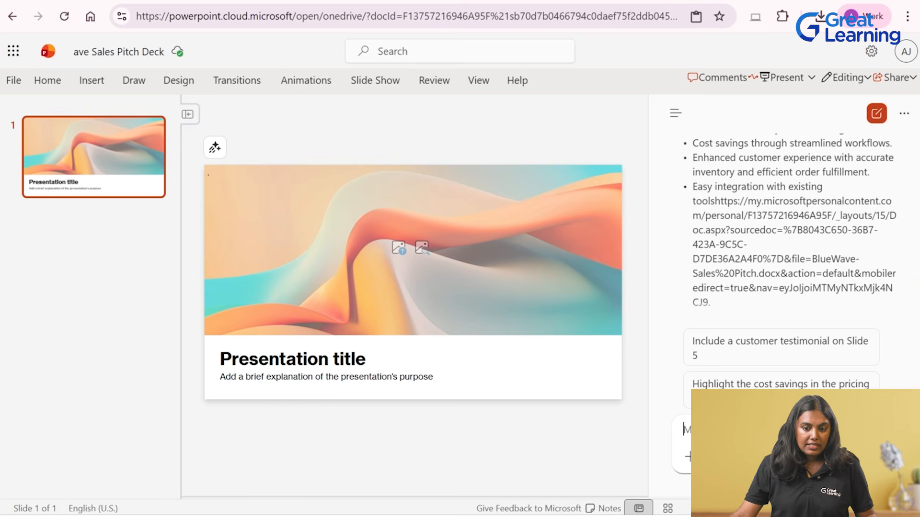
# Step: Read through Copilot's slide outline and highlight the bullets under Slide 4: BlueWave Solution
pyautogui.moveTo(916, 259); pyautogui.dragTo(891, 241)
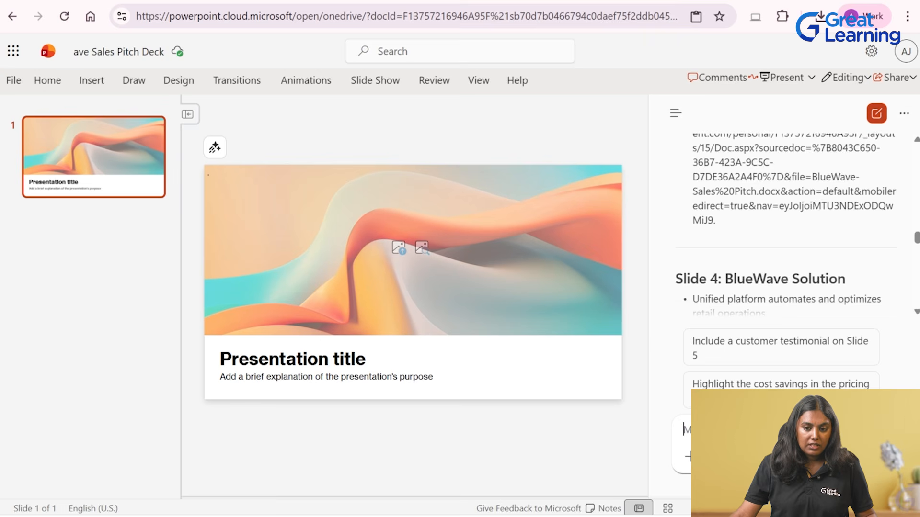
pyautogui.scroll(-2, 891, 293)
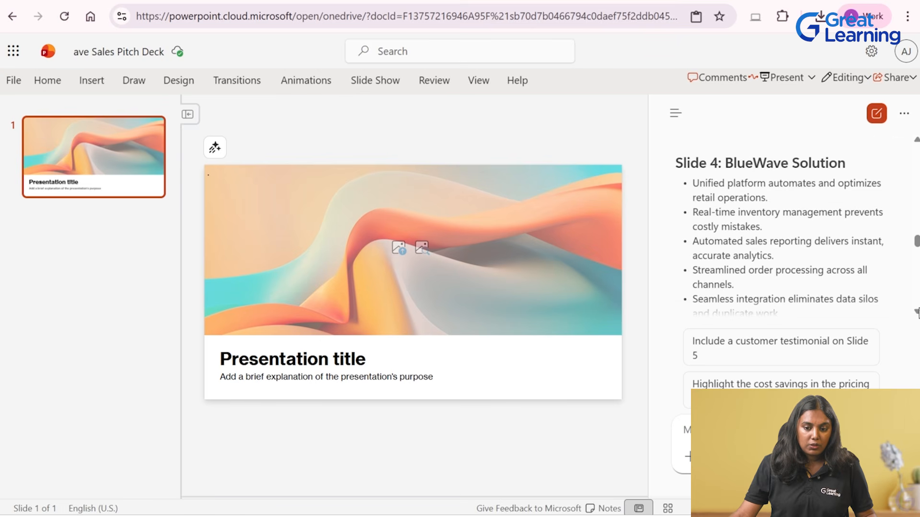
pyautogui.scroll(-1, 916, 313)
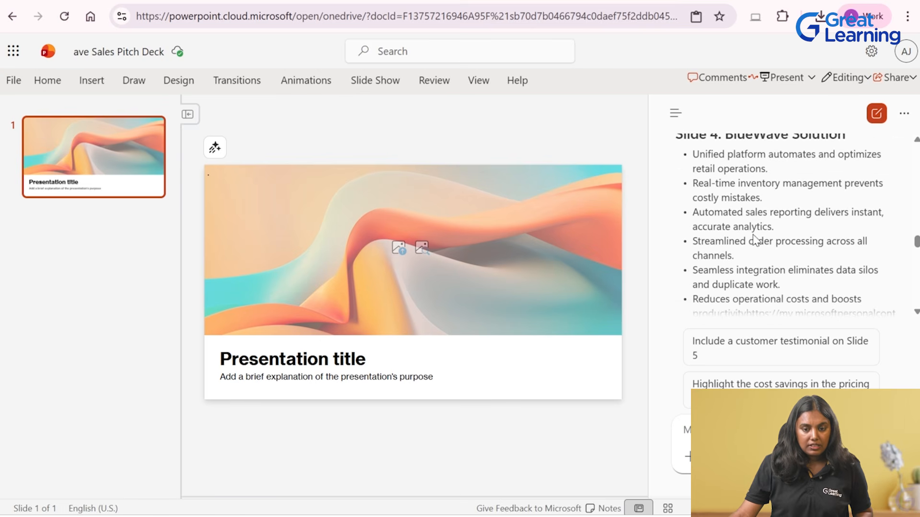
pyautogui.moveTo(688, 153); pyautogui.dragTo(836, 218)
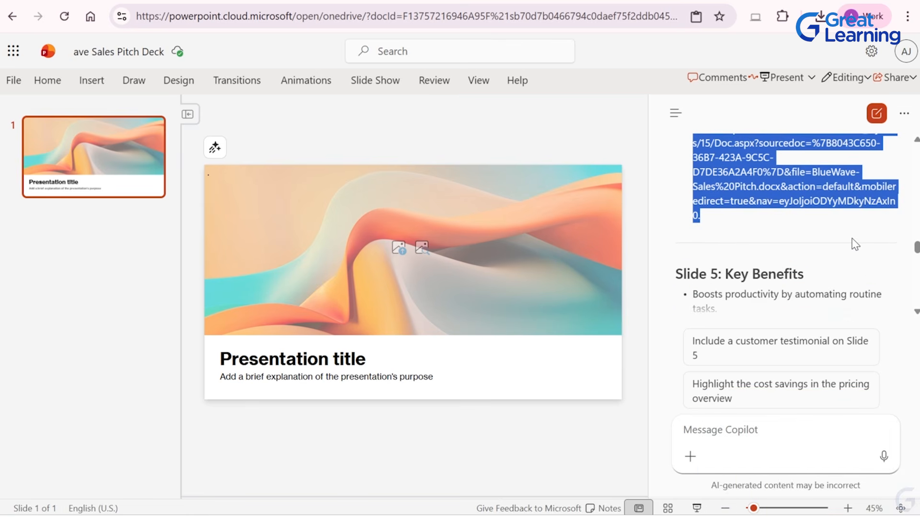
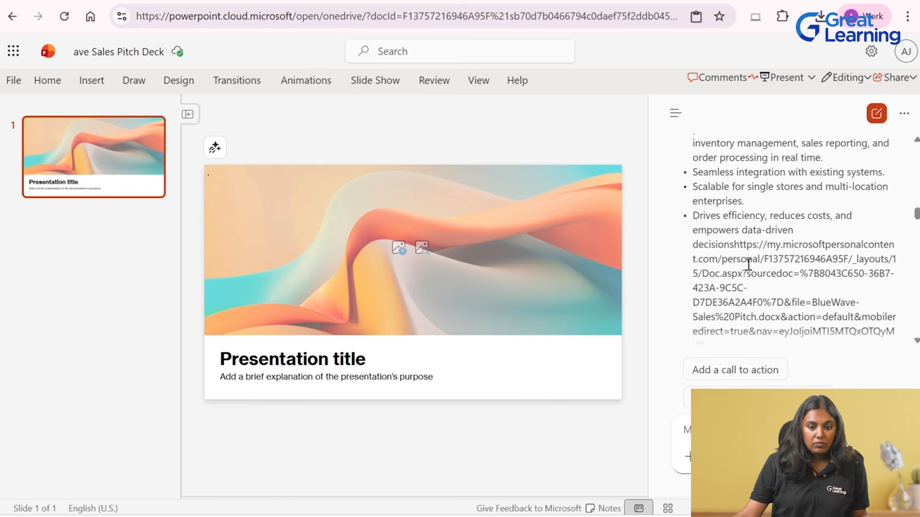
# Step: Copy "BlueWave – Retail SaaS Solution" from Slide 1 of Copilot's outline and paste it into the title placeholder of slide 1
pyautogui.scroll(5, 756, 289)
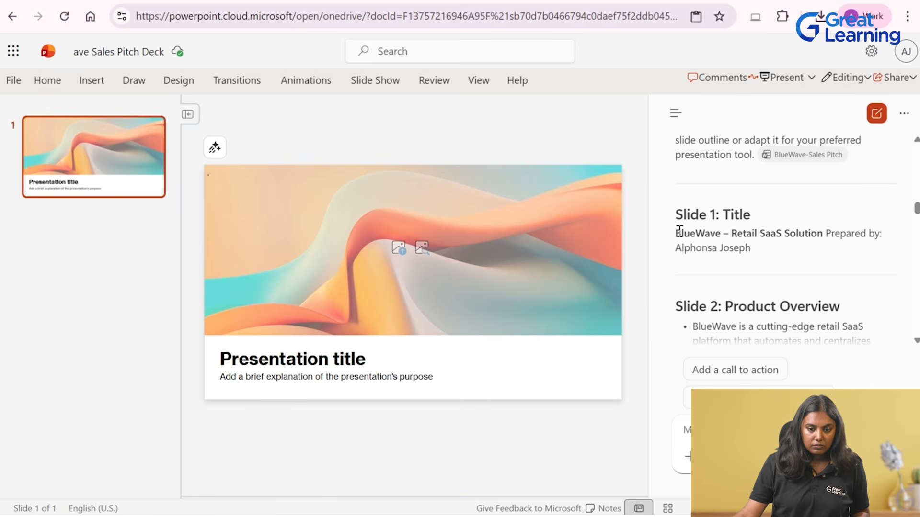
pyautogui.moveTo(677, 233); pyautogui.dragTo(825, 233)
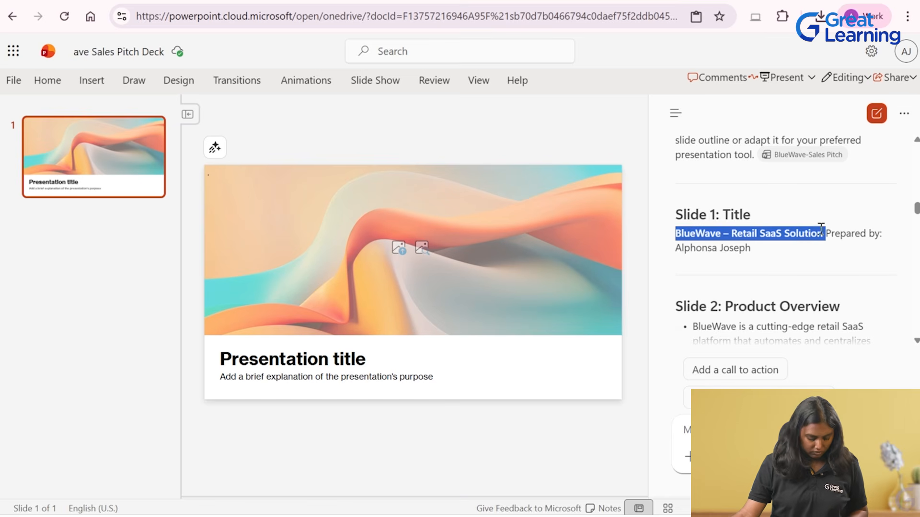
pyautogui.click(290, 359)
pyautogui.moveTo(289, 359); pyautogui.dragTo(293, 359)
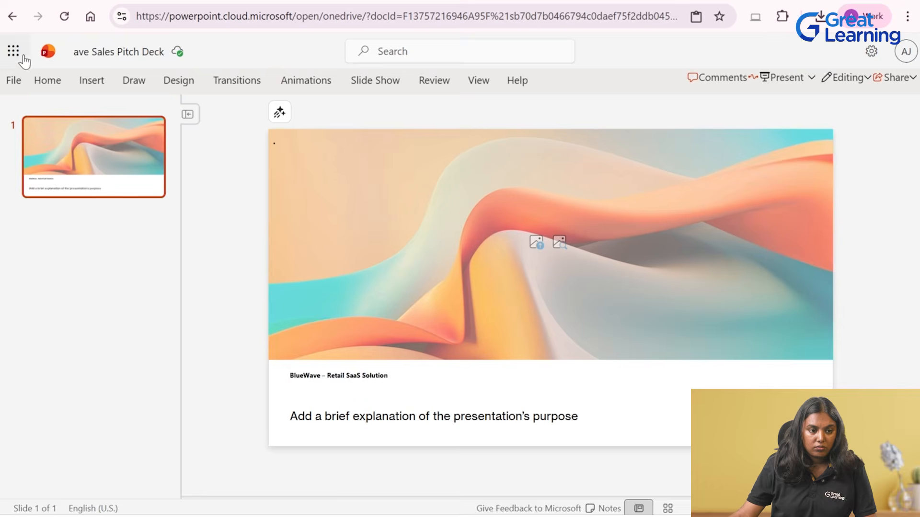
# Step: Reopen the Copilot conversation at the Slide 1 and Slide 2 outline beside the title slide
pyautogui.click(50, 82)
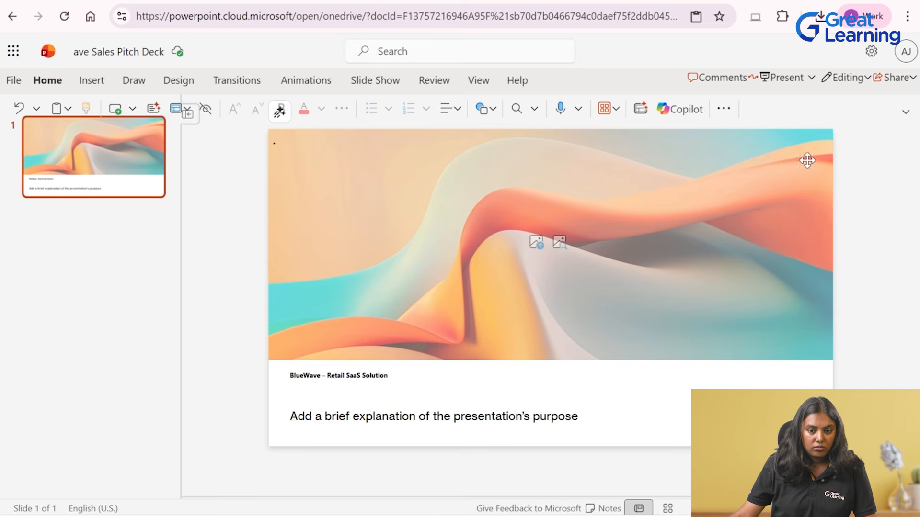
pyautogui.click(680, 109)
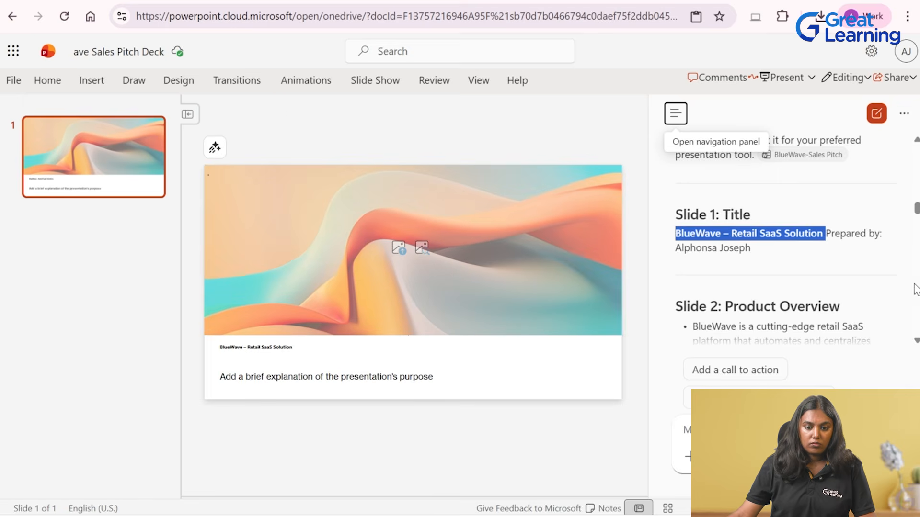
pyautogui.click(905, 114)
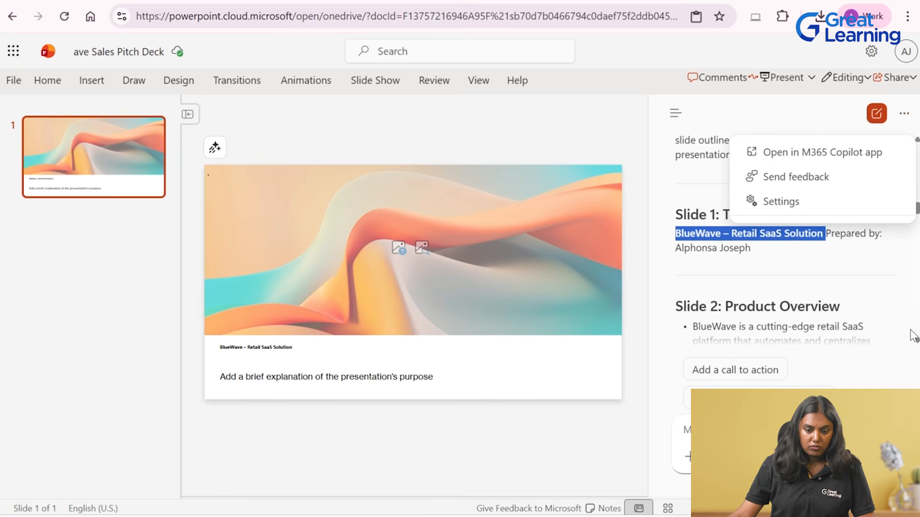
pyautogui.click(901, 309)
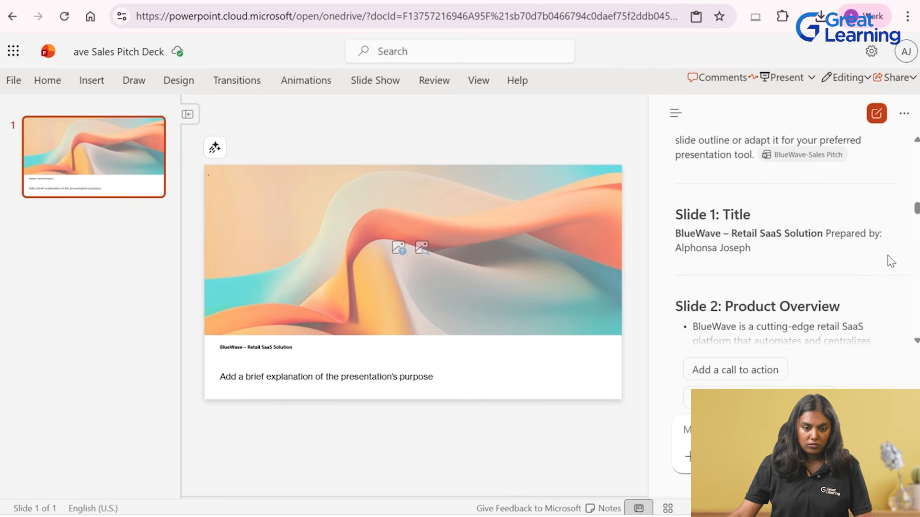
# Step: Read through Copilot's slide outline from Slide 1: Title to Slide 5: Key Benefits
pyautogui.scroll(-3, 903, 335)
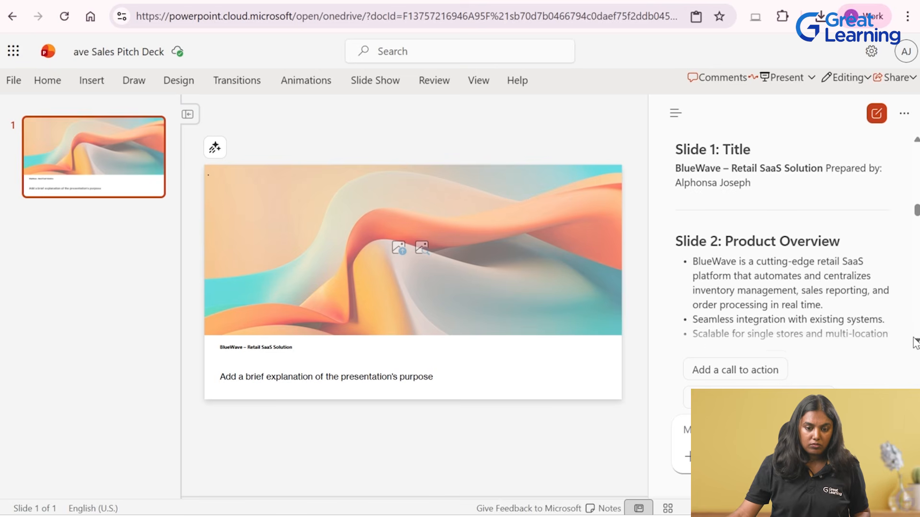
pyautogui.scroll(-2, 914, 341)
pyautogui.scroll(-6, 914, 341)
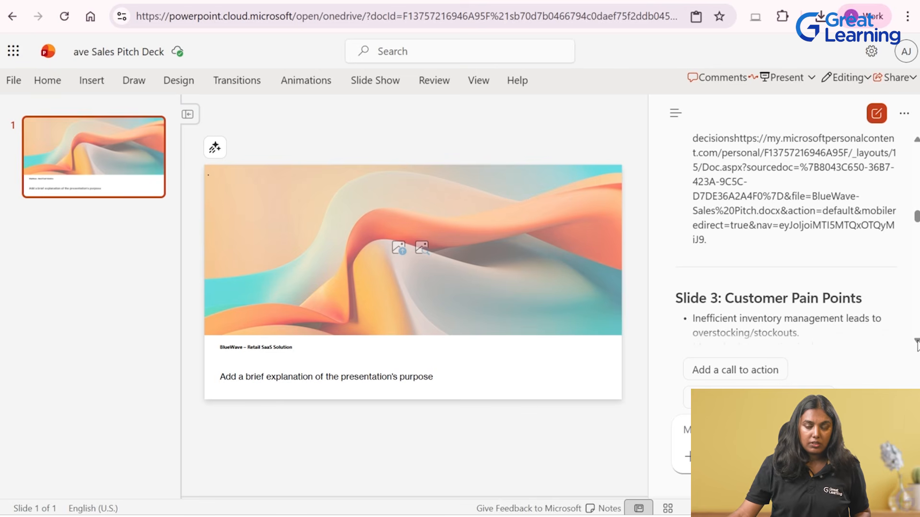
pyautogui.scroll(-10, 916, 344)
pyautogui.scroll(-10, 915, 344)
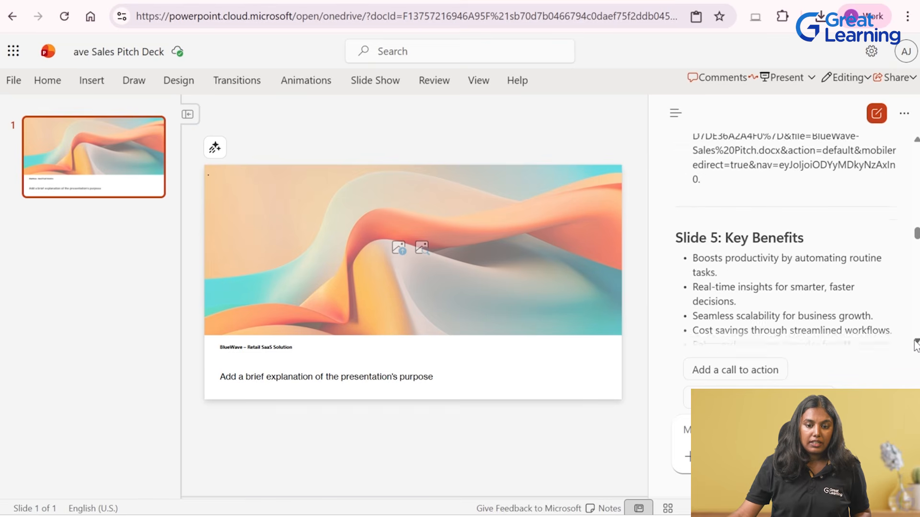
pyautogui.scroll(-5, 916, 344)
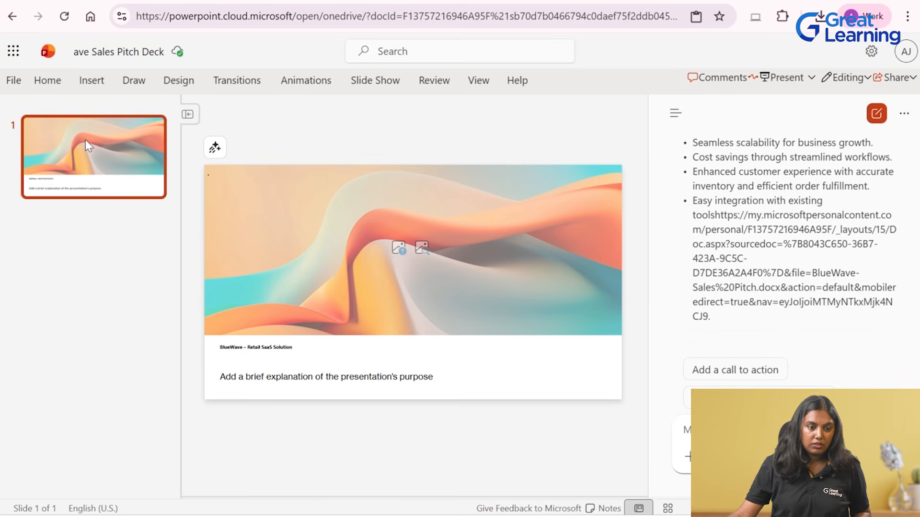
# Step: Add slide 2 with the "Bluewave: Monthly Revenue and Growth" chart copied from Sheet2 of the Excel workbook, and add a blank slide 3
pyautogui.rightClick(86, 139)
pyautogui.click(155, 267)
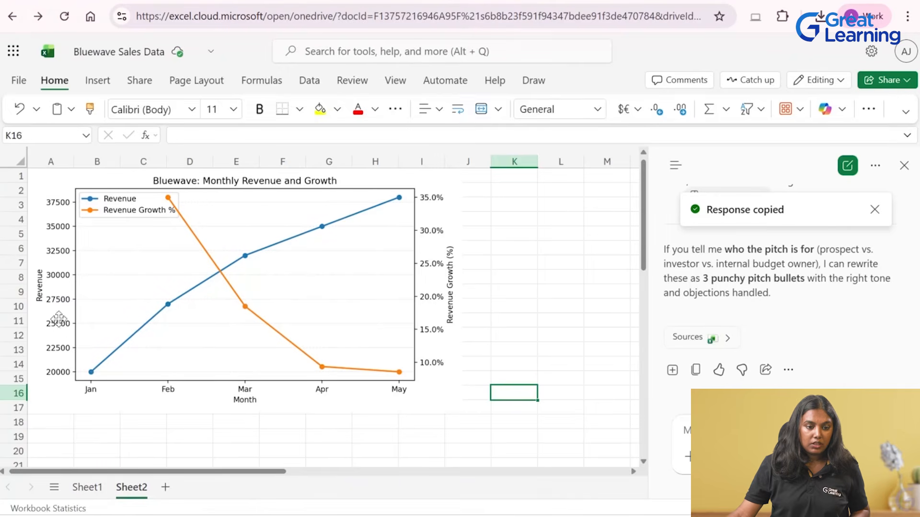
pyautogui.click(110, 280)
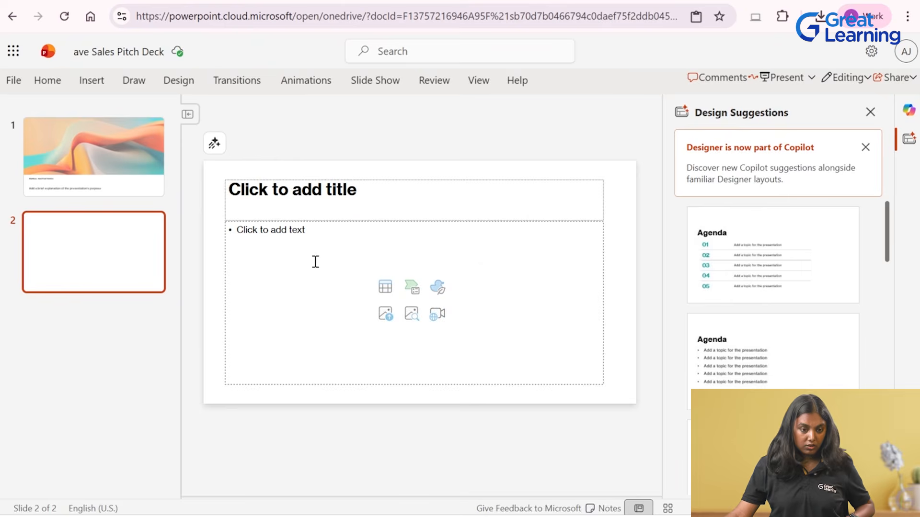
pyautogui.hotkey('ctrl', 'v')
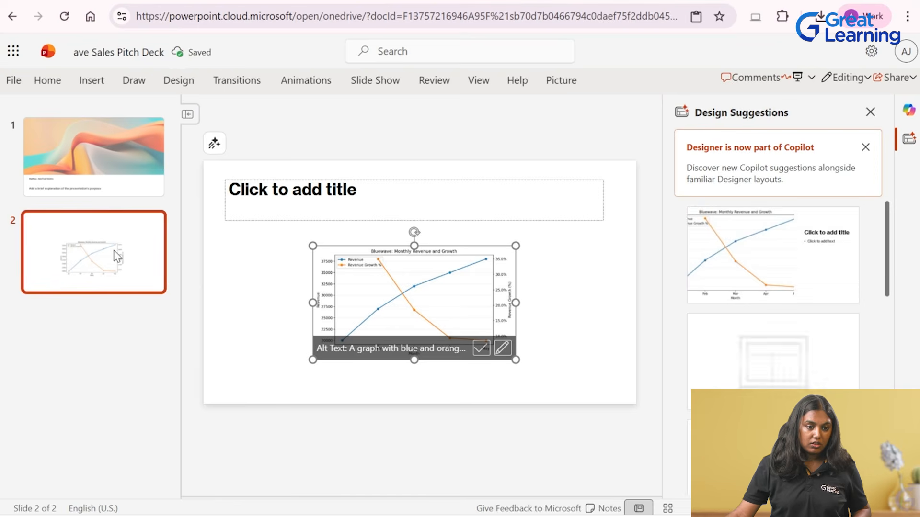
pyautogui.rightClick(117, 256)
pyautogui.click(139, 297)
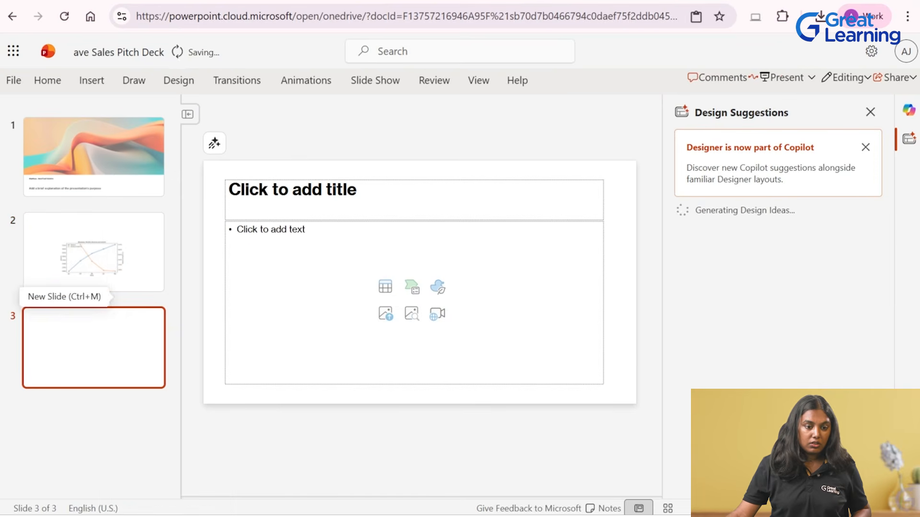
pyautogui.moveTo(601, 516)
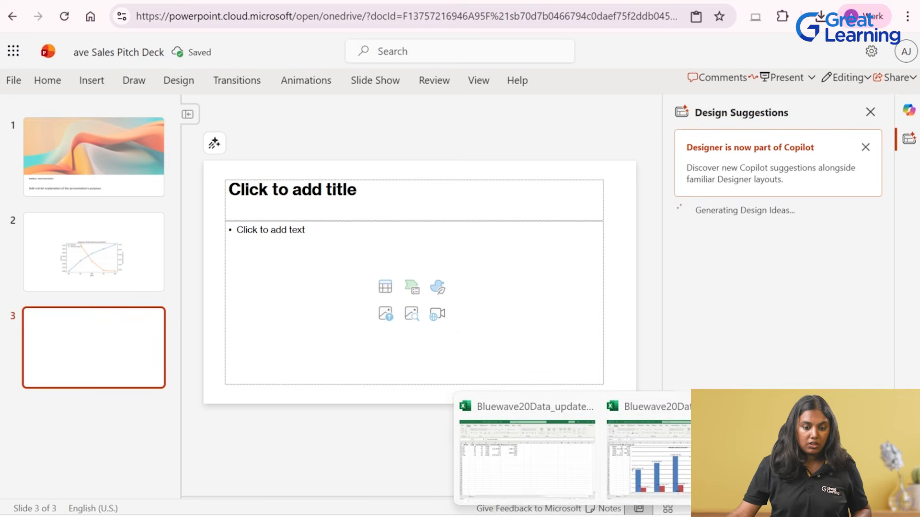
pyautogui.click(636, 478)
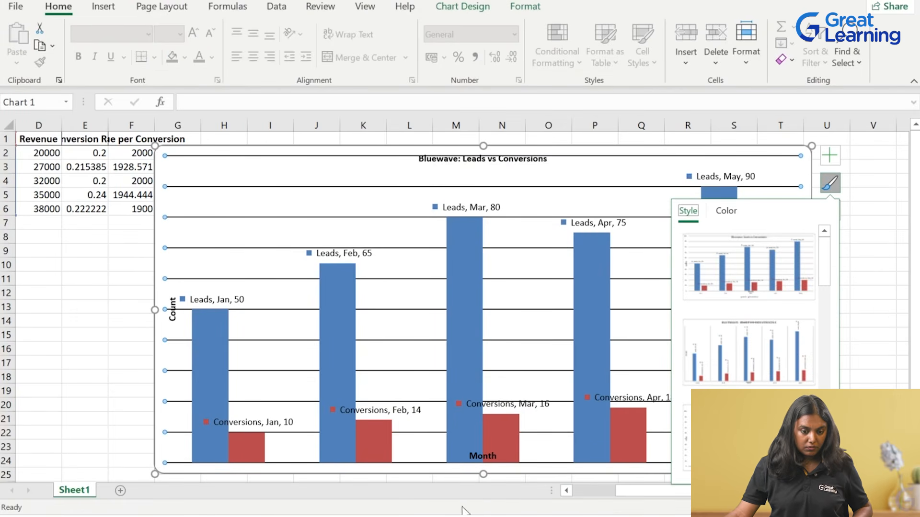
pyautogui.moveTo(472, 516)
pyautogui.click(383, 473)
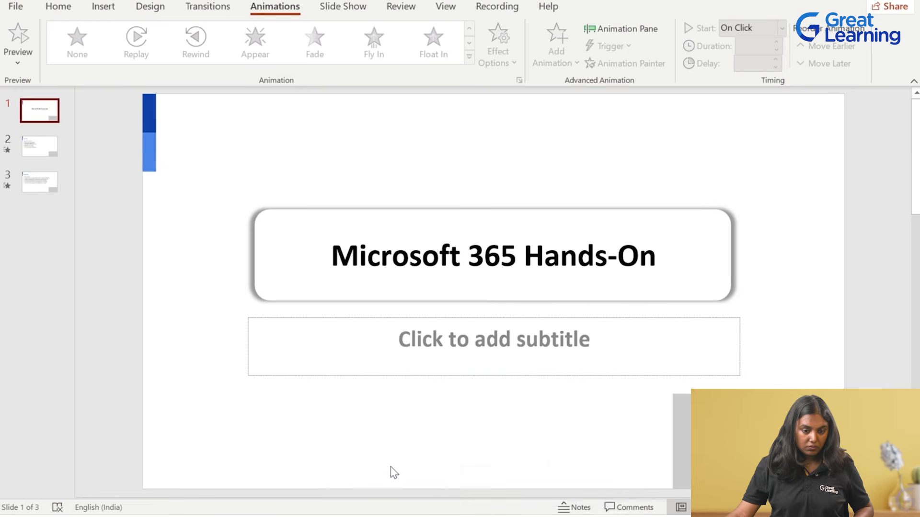
pyautogui.moveTo(411, 515)
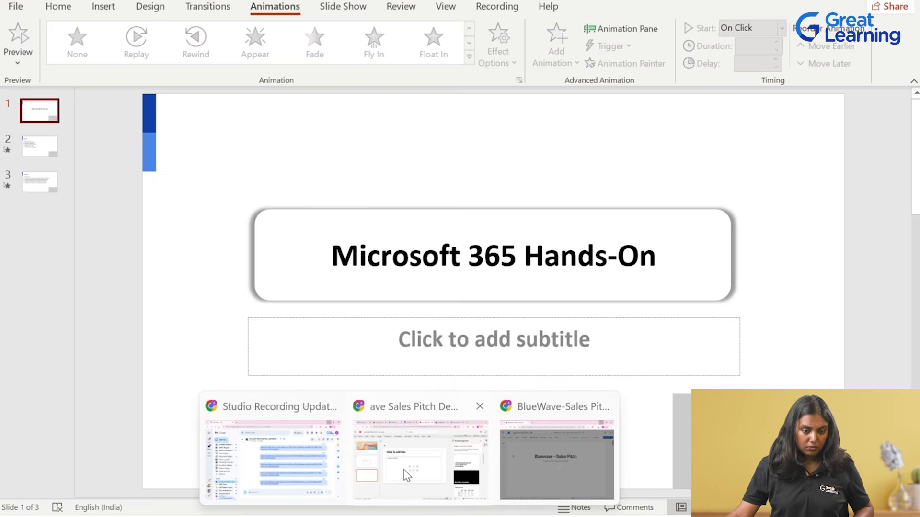
pyautogui.click(421, 450)
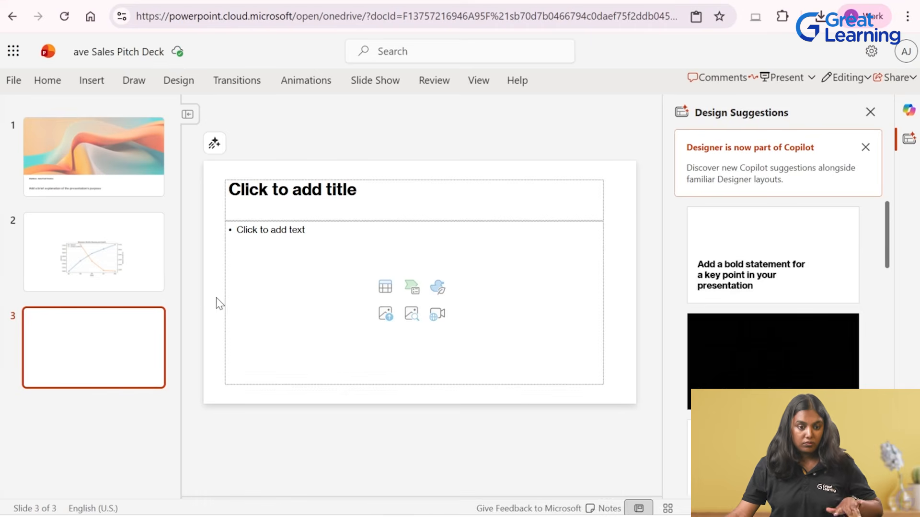
pyautogui.hotkey('ctrl', 'v')
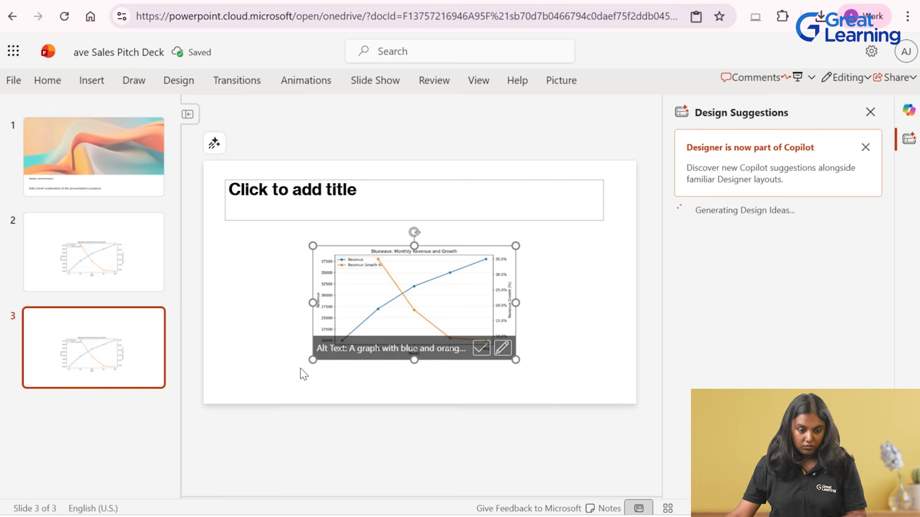
pyautogui.press('Delete')
# Step: Copy the "Bluewave: Leads vs Conversions" chart from the desktop Excel workbook and paste it onto slide 3 of the pitch deck
pyautogui.moveTo(601, 516)
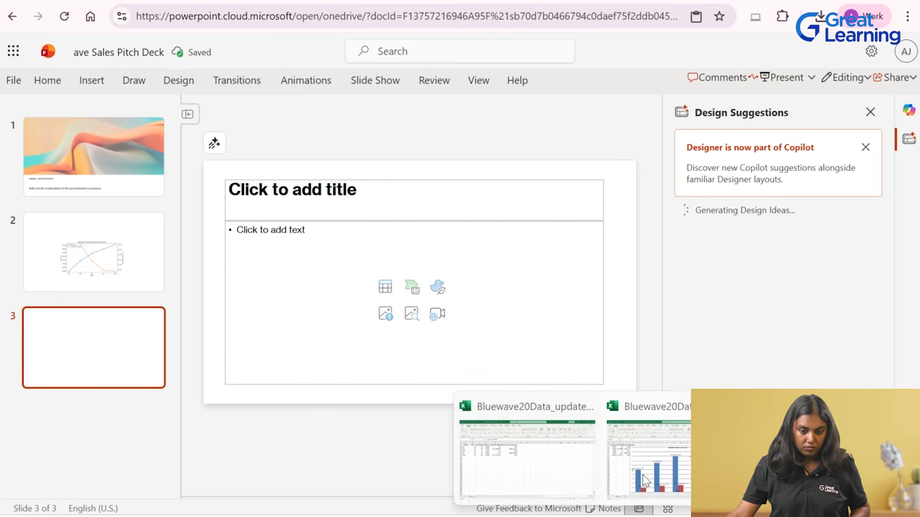
pyautogui.click(639, 450)
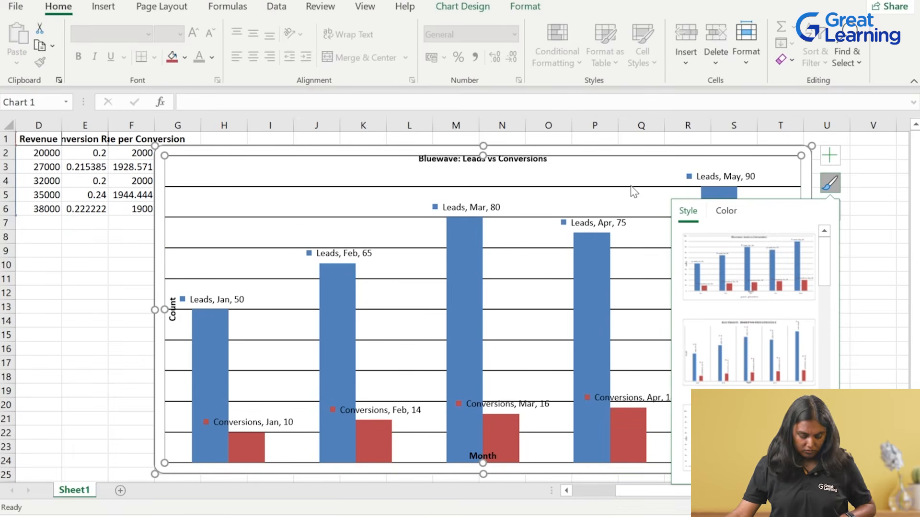
pyautogui.hotkey('ctrl', 'c')
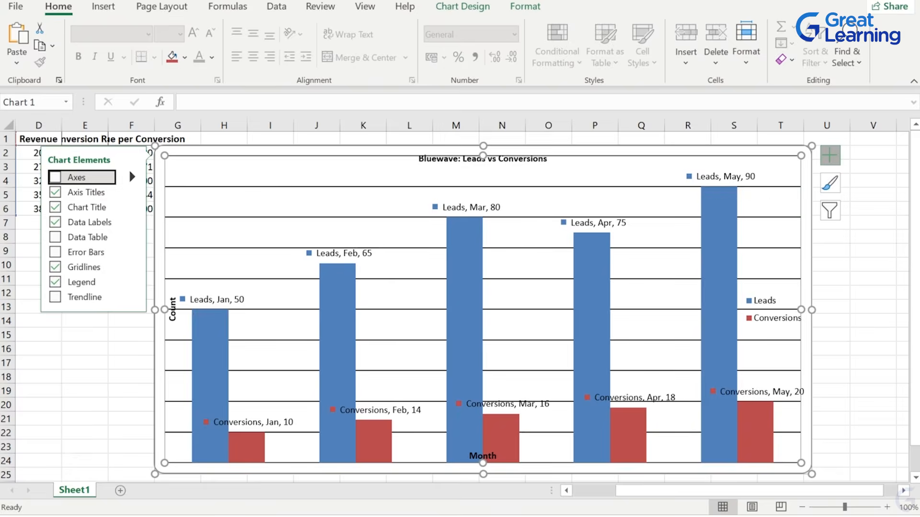
pyautogui.click(508, 515)
pyautogui.hotkey('ctrl', 'v')
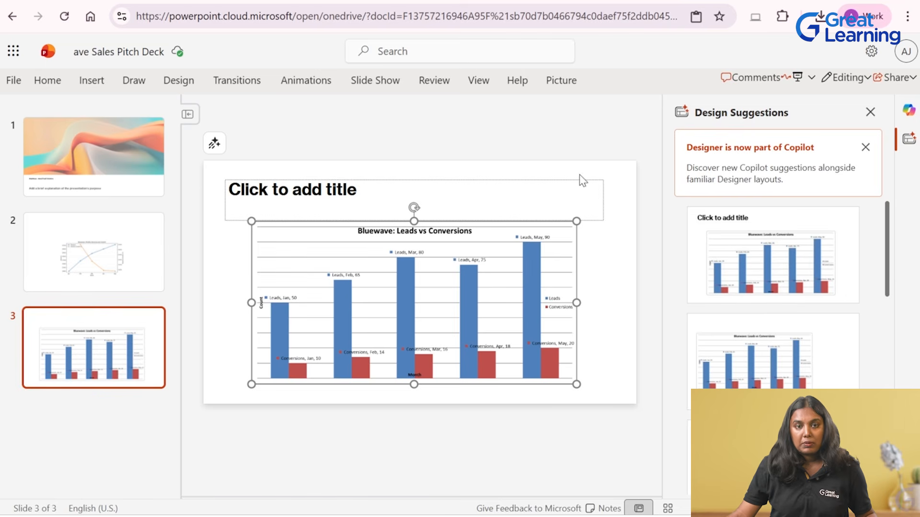
# Step: Dismiss the Designer notice and ask Copilot to write 45-60 second speaker notes for this slide
pyautogui.click(865, 149)
pyautogui.click(909, 111)
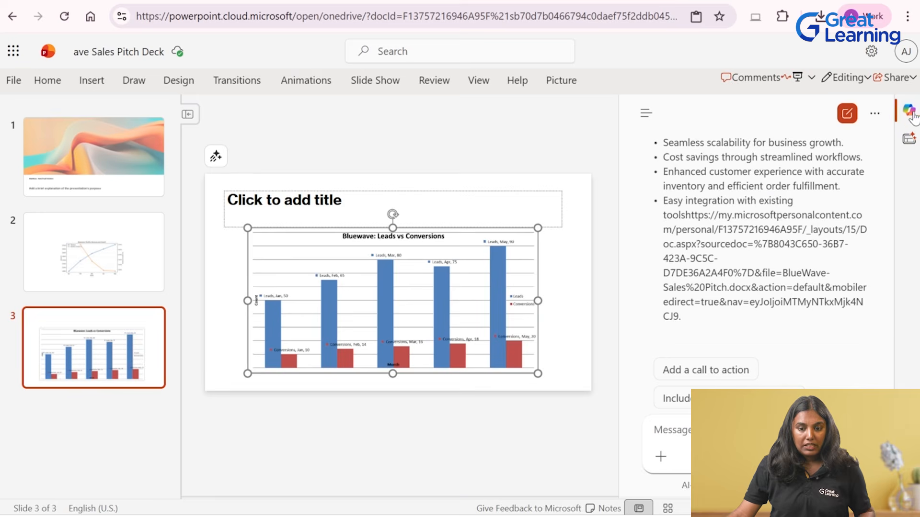
pyautogui.tripleClick(713, 428)
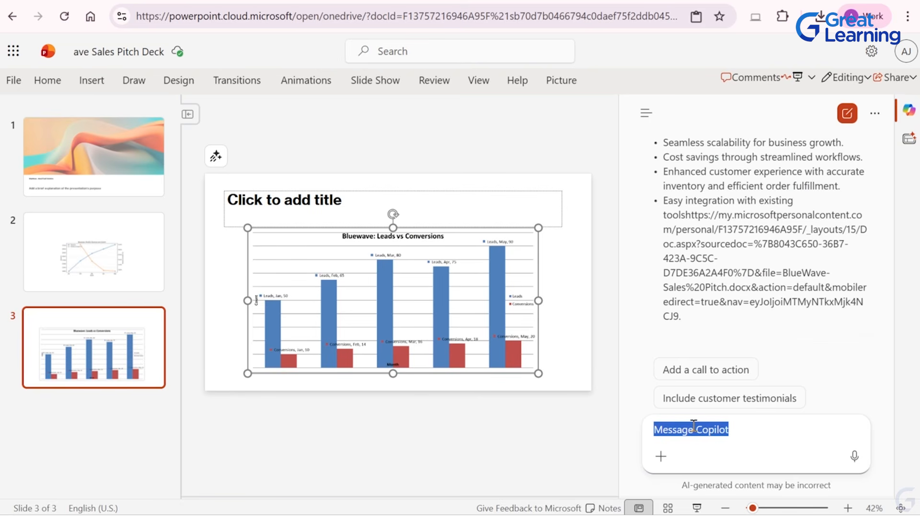
pyautogui.click(713, 436)
pyautogui.write('Write 45-60 second')
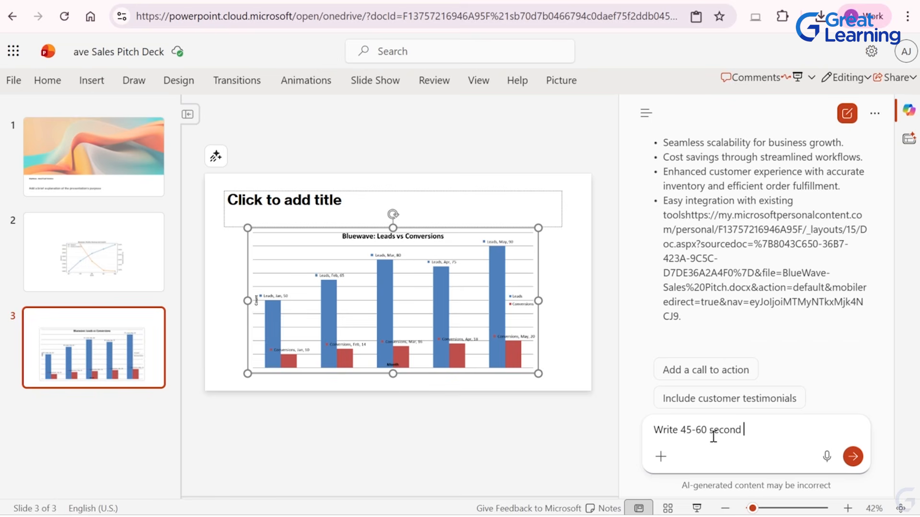
pyautogui.write('r notes for this slide')
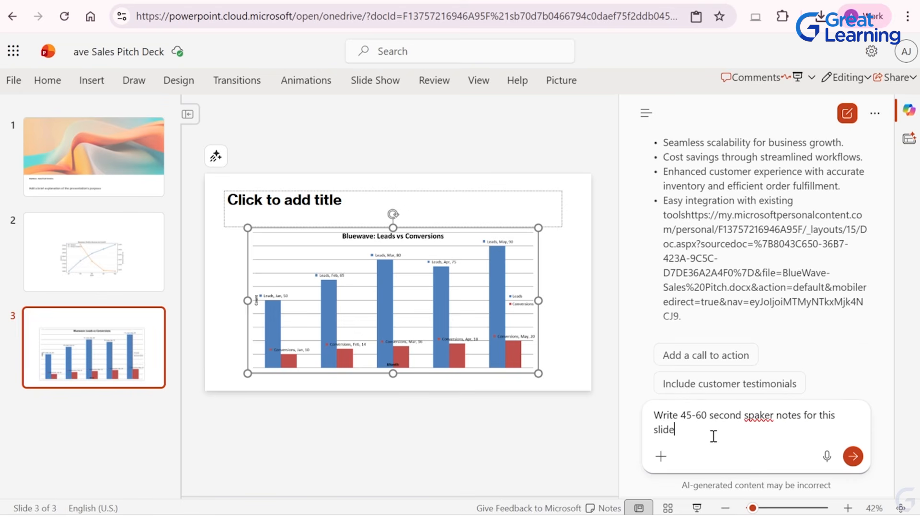
pyautogui.press('Return')
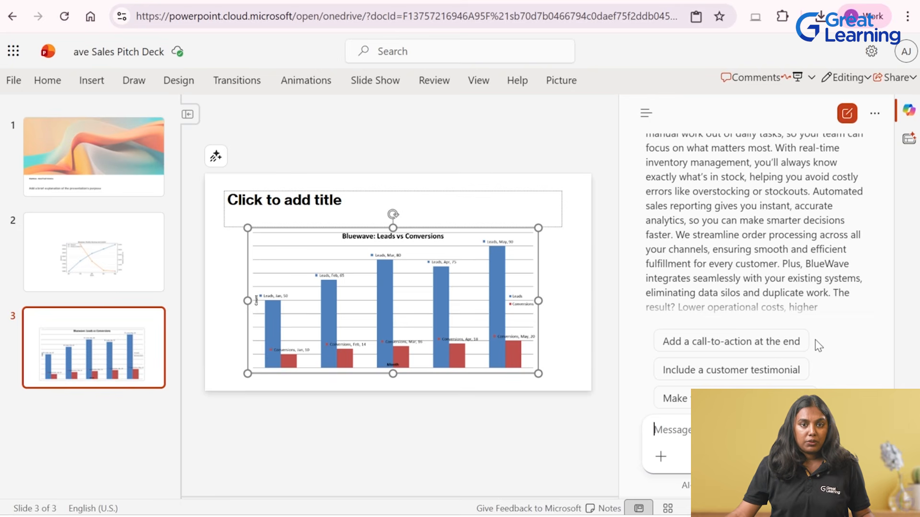
# Step: At the end of the BlueWave-Sales Pitch Word document, have Copilot "Summarize the full sales pitch project into 5 high level bullet points" and keep the result
pyautogui.click(677, 430)
pyautogui.click(601, 1)
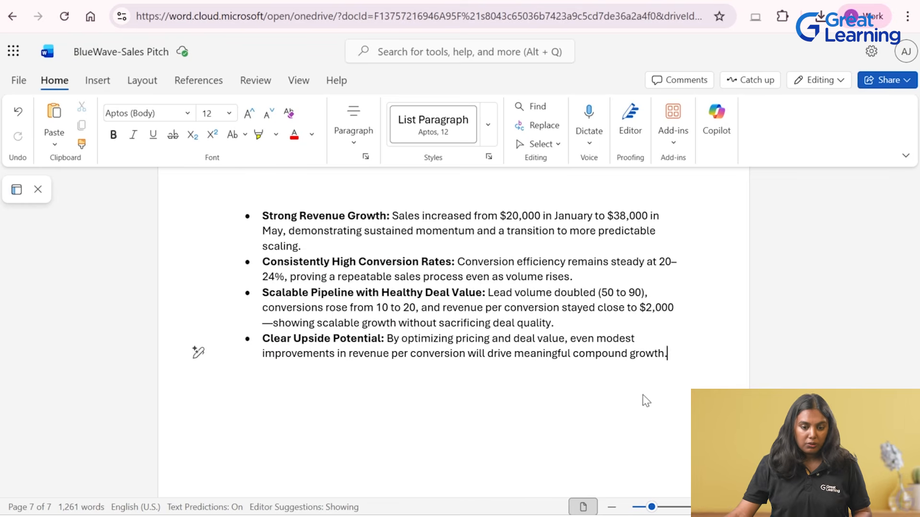
pyautogui.press('Return')
pyautogui.press('Return')
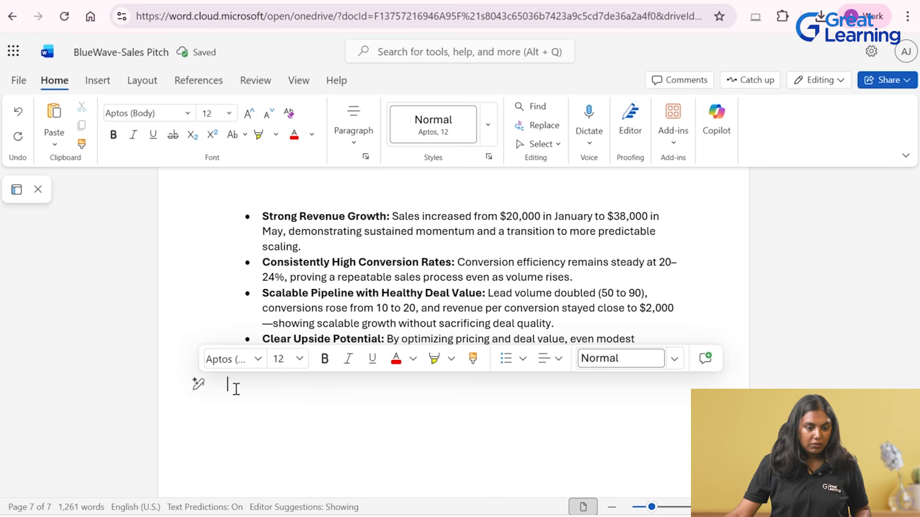
pyautogui.click(197, 383)
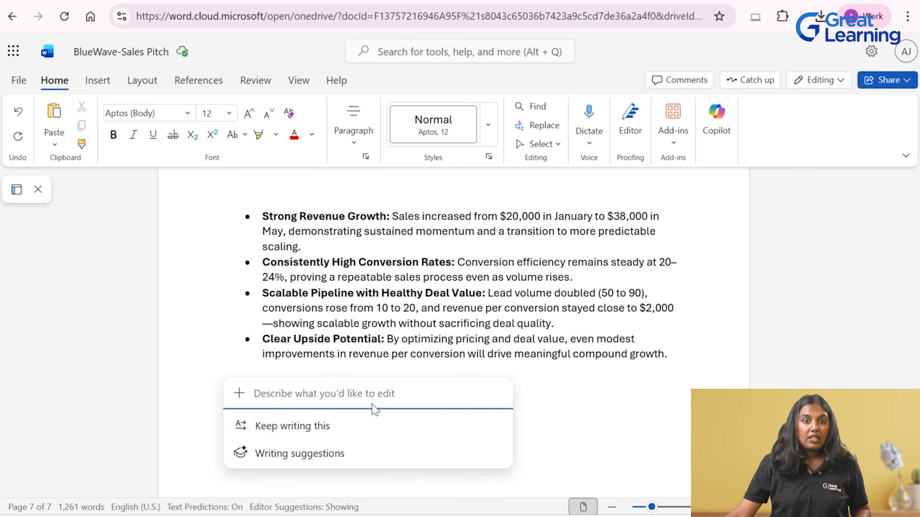
pyautogui.write('s')
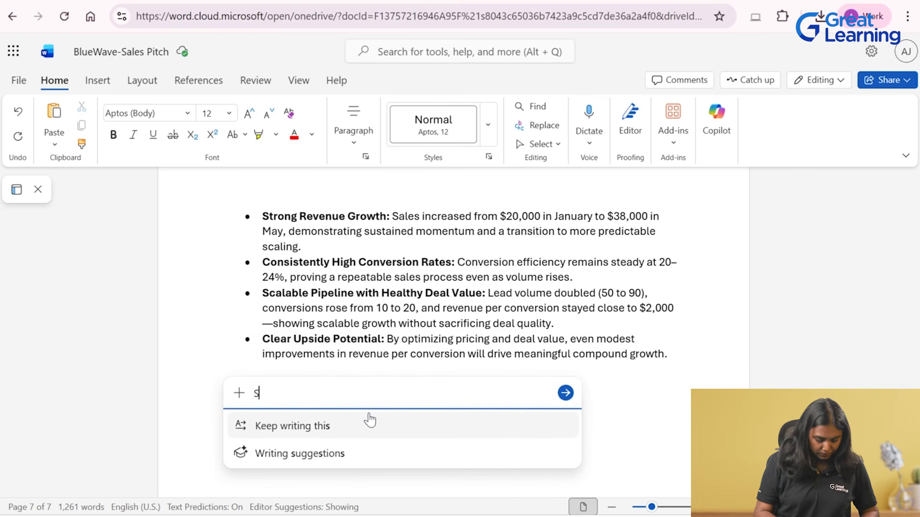
pyautogui.write('ummarize the full sales pitch prok')
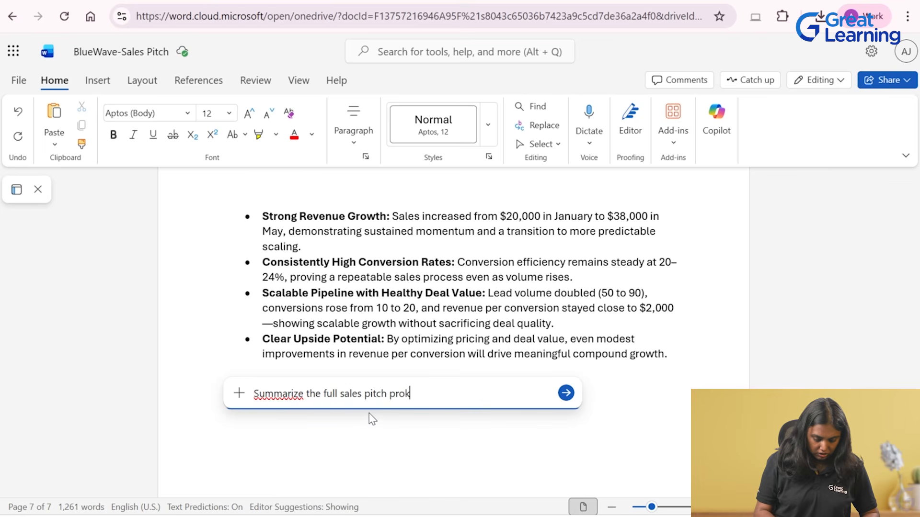
pyautogui.press('BackSpace')
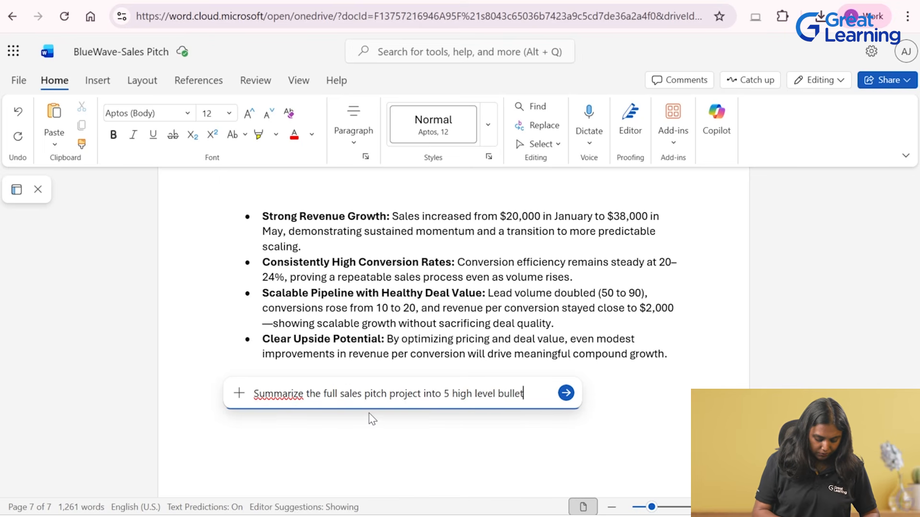
pyautogui.write('nts')
pyautogui.press('Return')
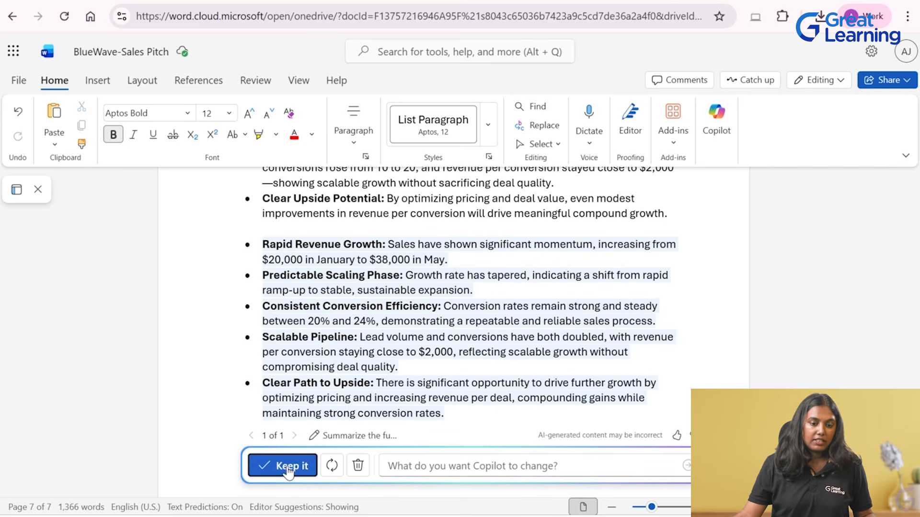
pyautogui.click(282, 462)
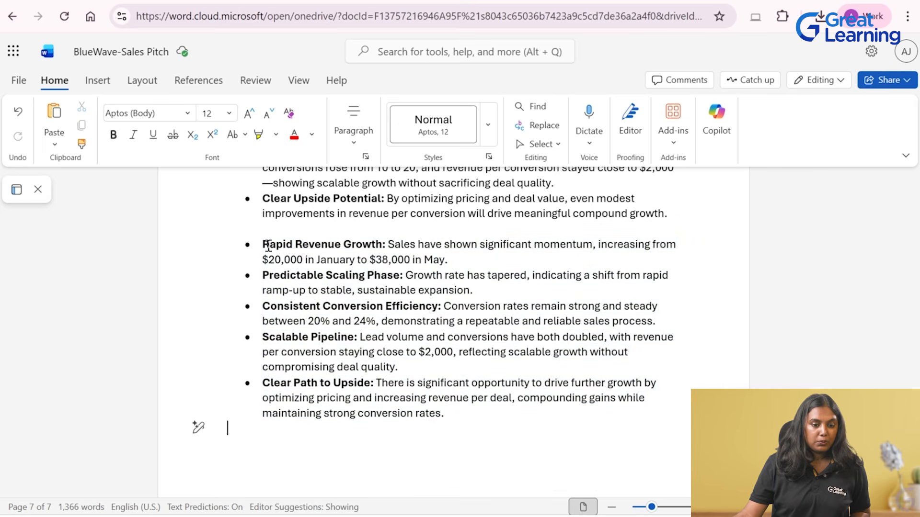
# Step: Copy the five summary bullets from Word and paste them into the body placeholder of a new slide 4 in the pitch deck
pyautogui.moveTo(261, 246); pyautogui.dragTo(552, 436)
pyautogui.hotkey('ctrl', 'c')
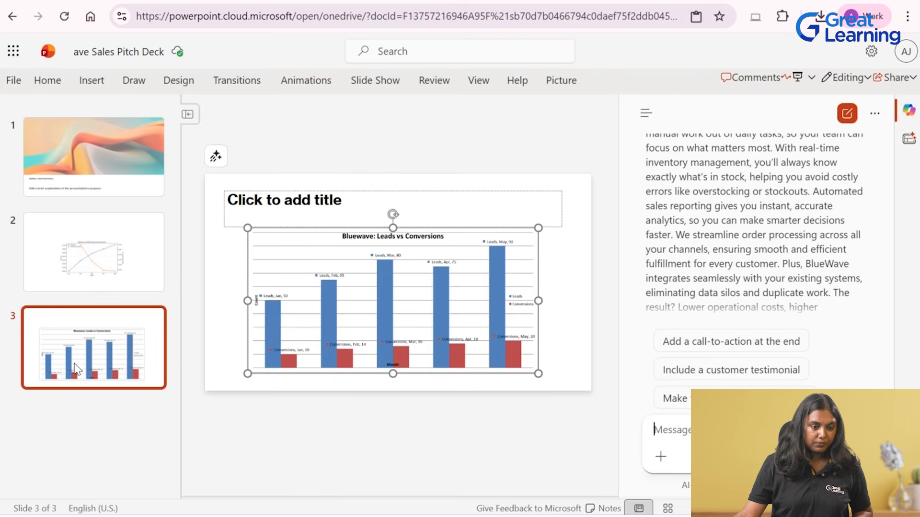
pyautogui.rightClick(76, 374)
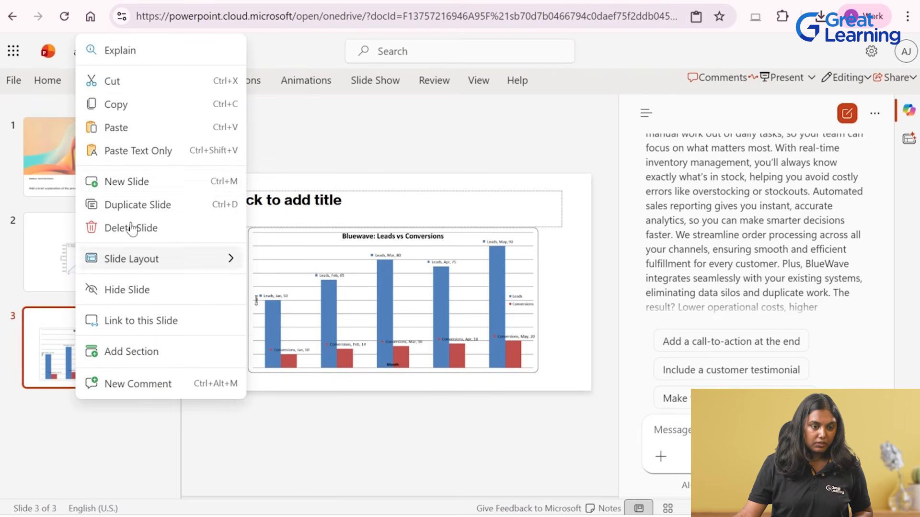
pyautogui.click(134, 181)
pyautogui.click(309, 249)
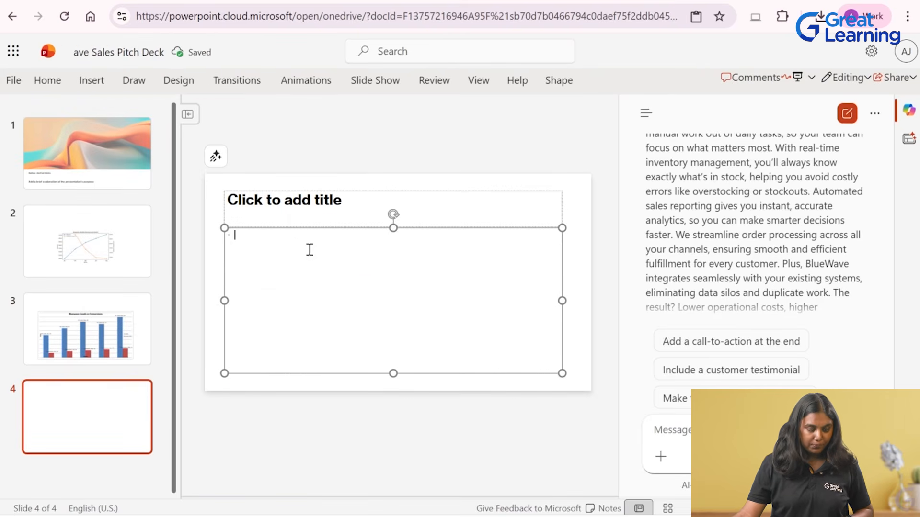
pyautogui.hotkey('ctrl', 'v')
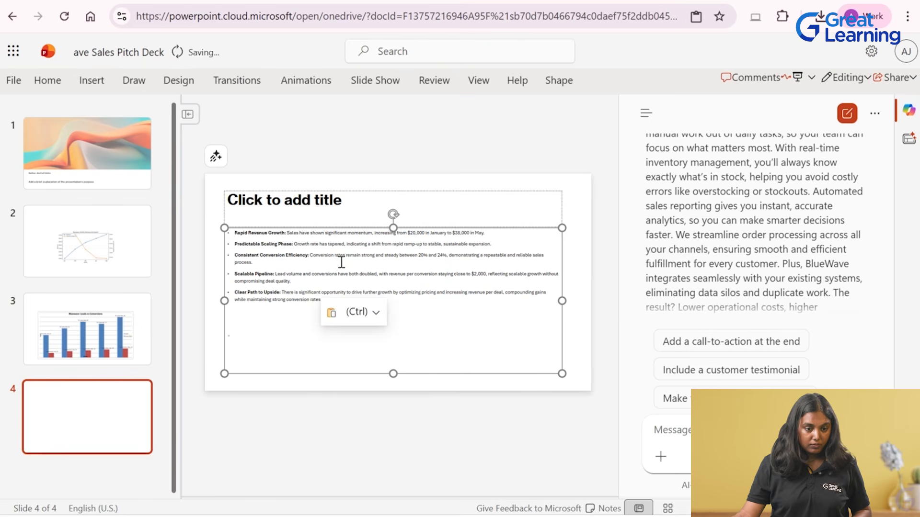
# Step: Title slide 4 "Summary/Next Steps" and enlarge the text of the five summary bullets
pyautogui.click(323, 212)
pyautogui.write('Summary/Next Steps')
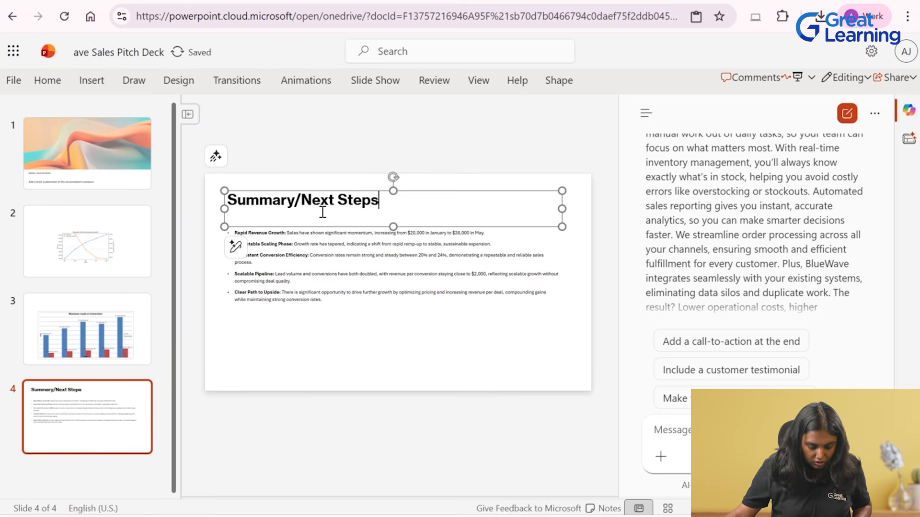
pyautogui.click(347, 261)
pyautogui.hotkey('ctrl', 'a')
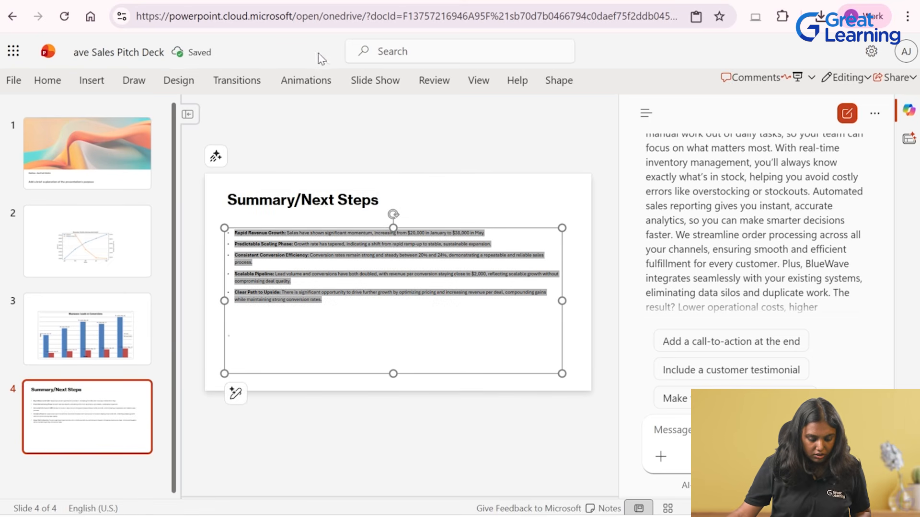
pyautogui.click(47, 80)
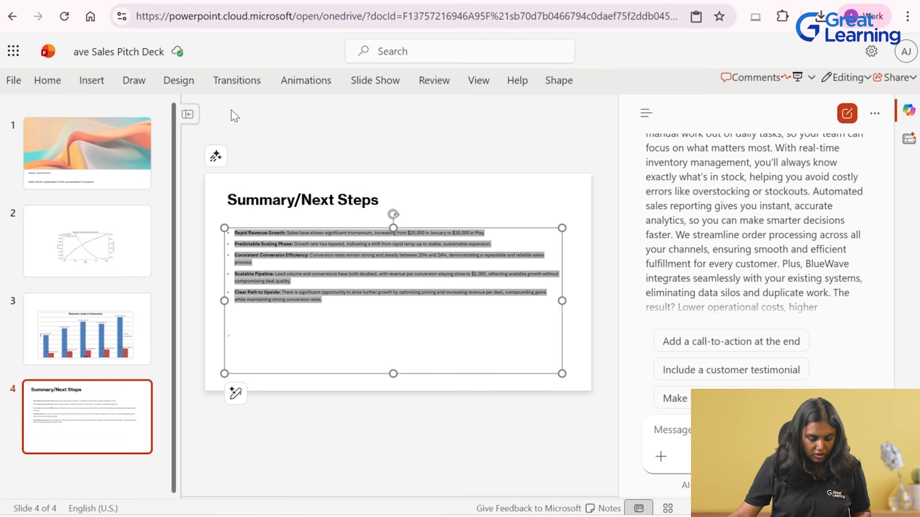
pyautogui.click(49, 83)
pyautogui.click(49, 83)
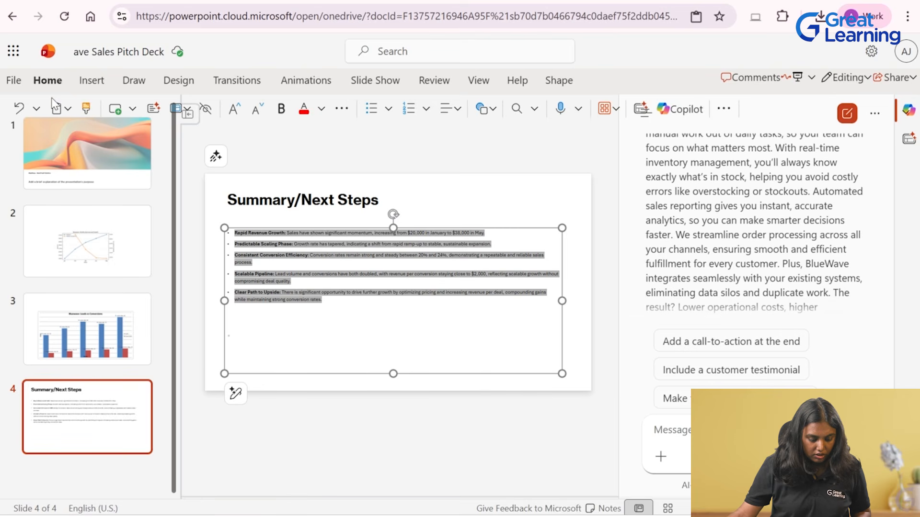
pyautogui.click(237, 110)
pyautogui.click(238, 113)
pyautogui.click(237, 113)
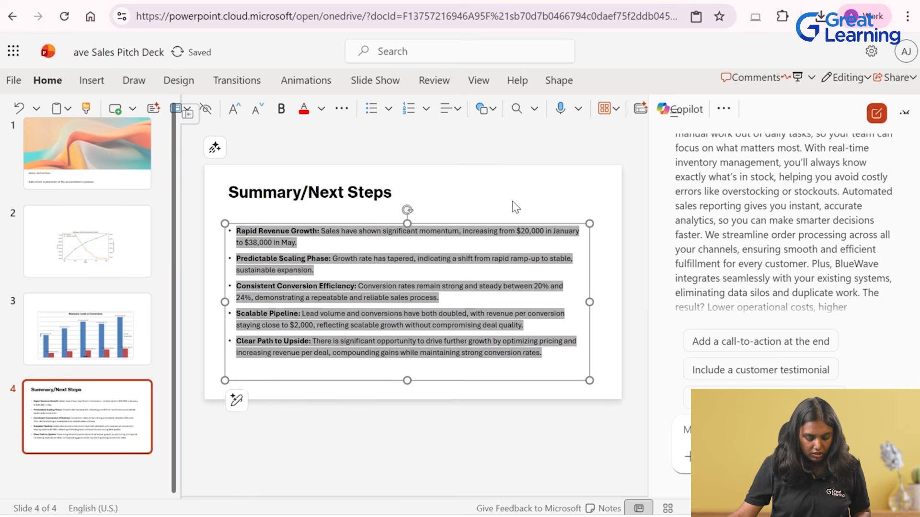
pyautogui.click(502, 195)
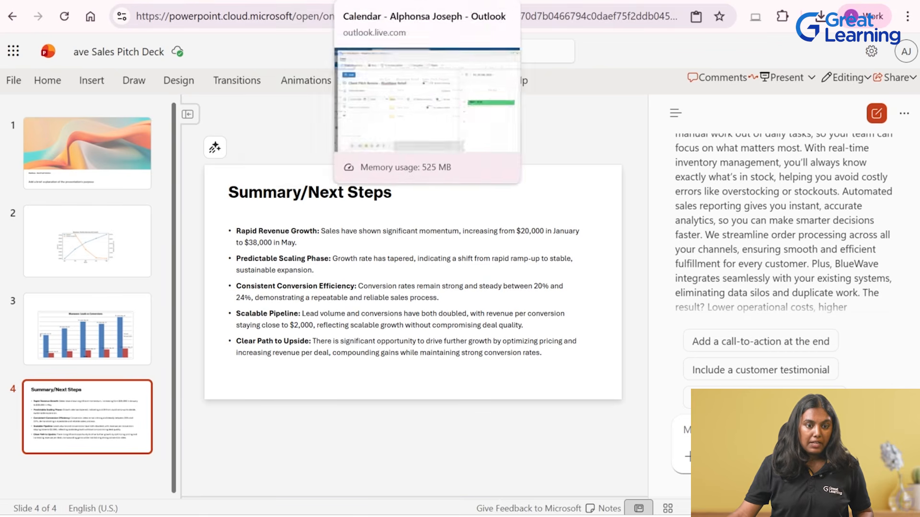
# Step: Switch to Outlook, discard the unsaved "Client Pitch Review - BlueWave Retail" event, decline the new Outlook offer and go to the mailbox
pyautogui.click(384, 1)
pyautogui.click(851, 60)
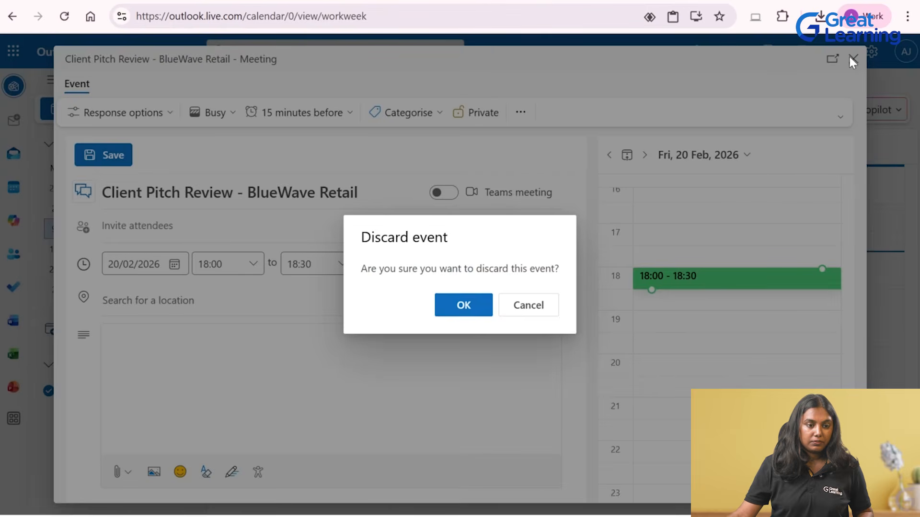
pyautogui.click(486, 309)
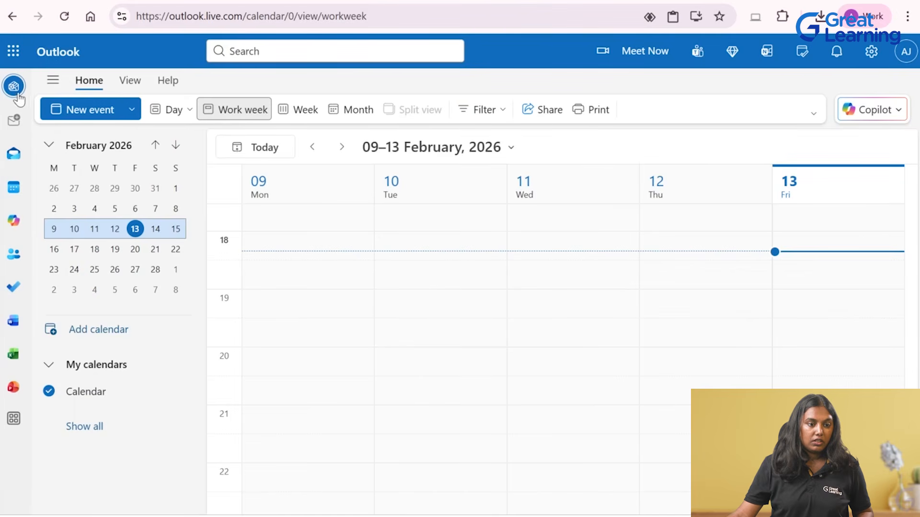
pyautogui.click(14, 151)
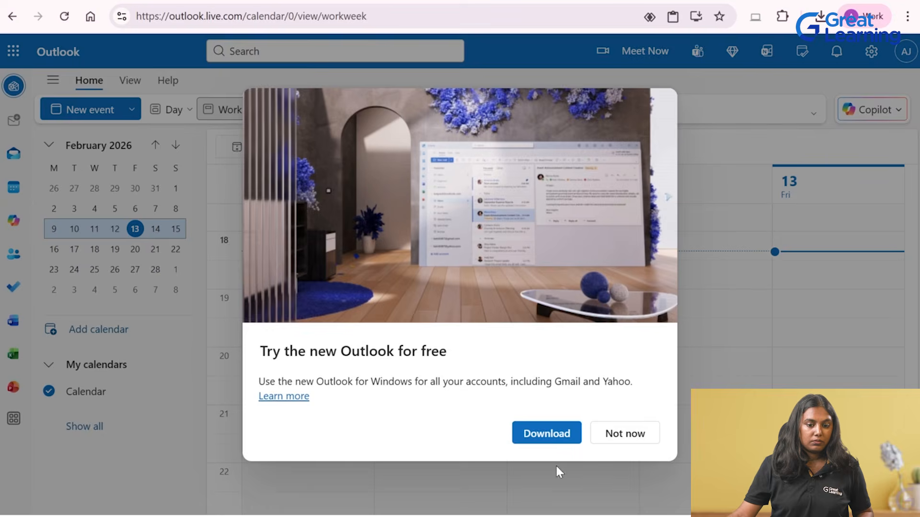
pyautogui.click(618, 434)
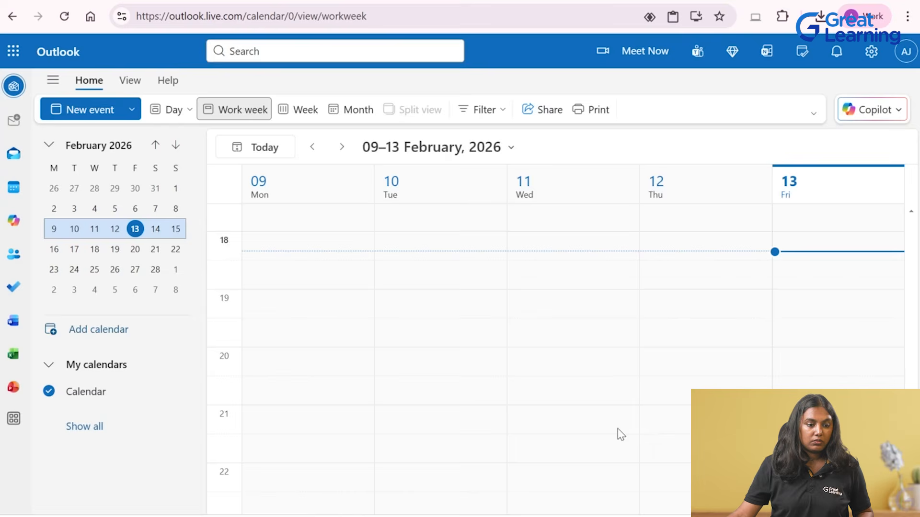
pyautogui.click(16, 158)
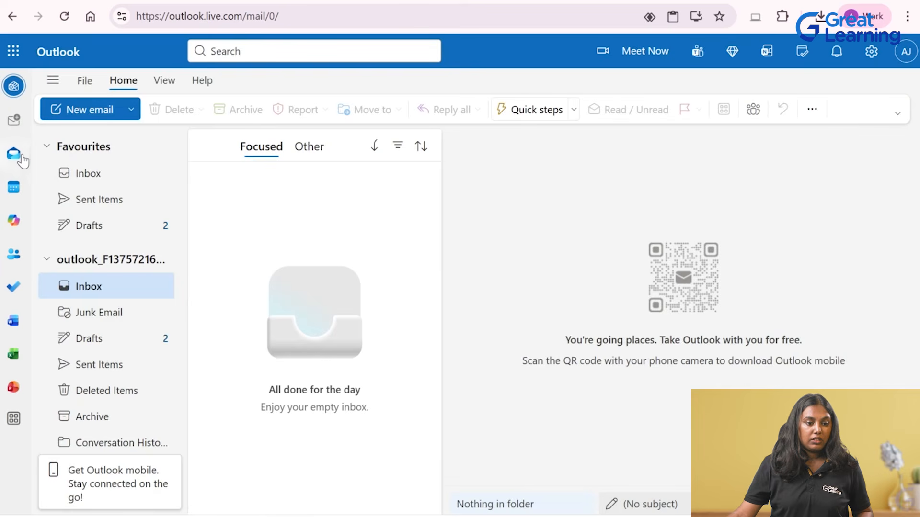
# Step: In a new email, have Copilot "Write a professional update email summarizing the sales pitch progress and next steps:" from the pasted summary bullets
pyautogui.click(82, 110)
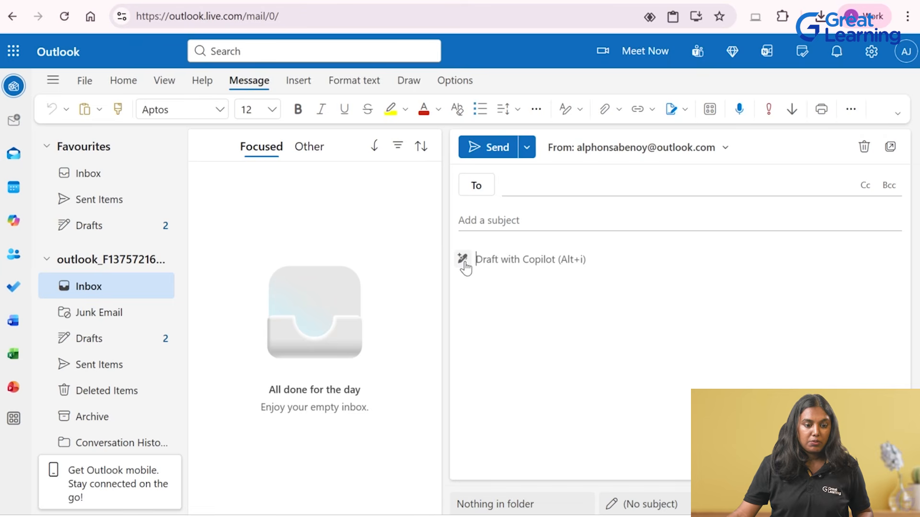
pyautogui.click(463, 261)
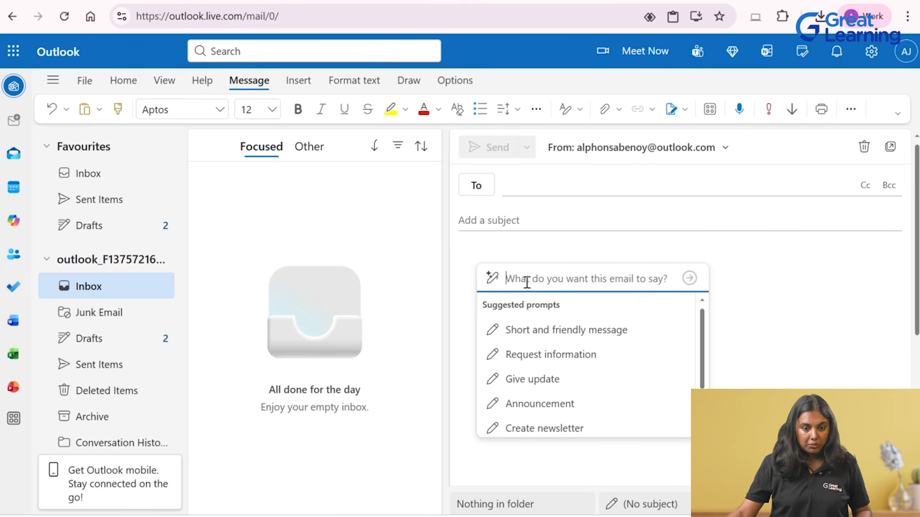
pyautogui.write('Write')
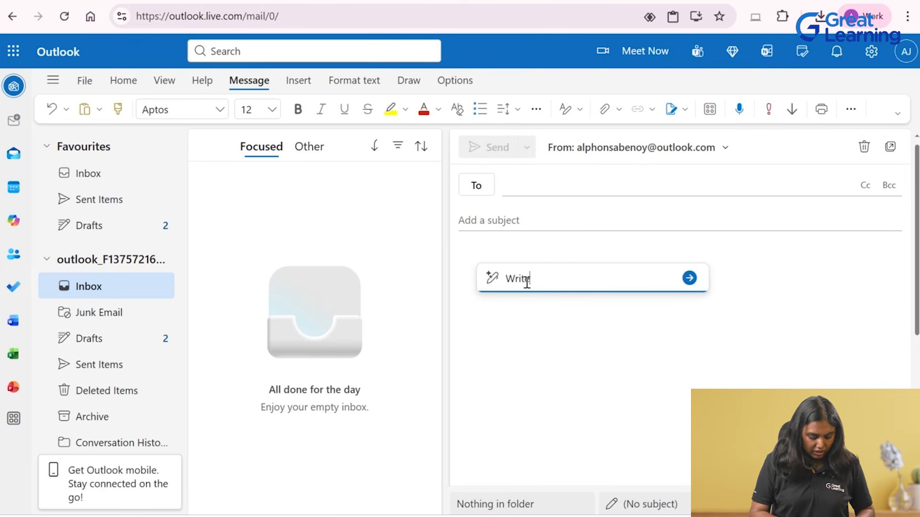
pyautogui.write(' a professi')
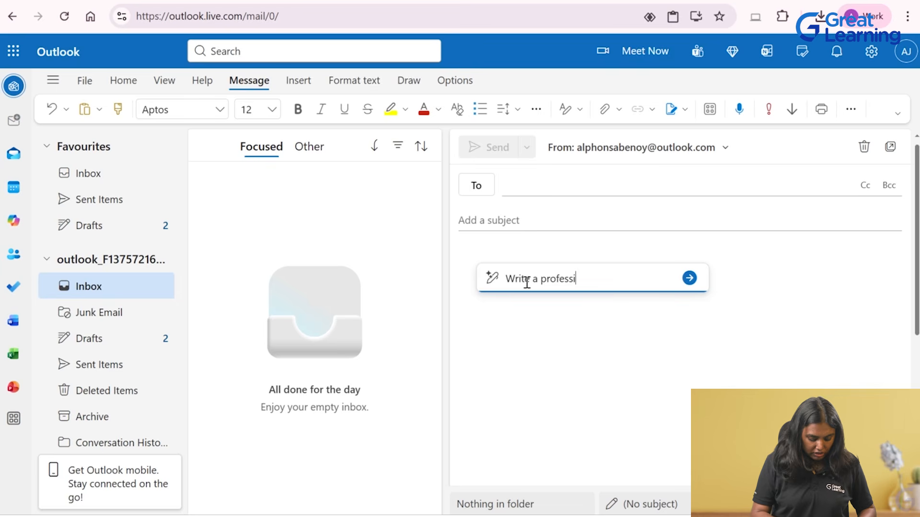
pyautogui.write('onal update email')
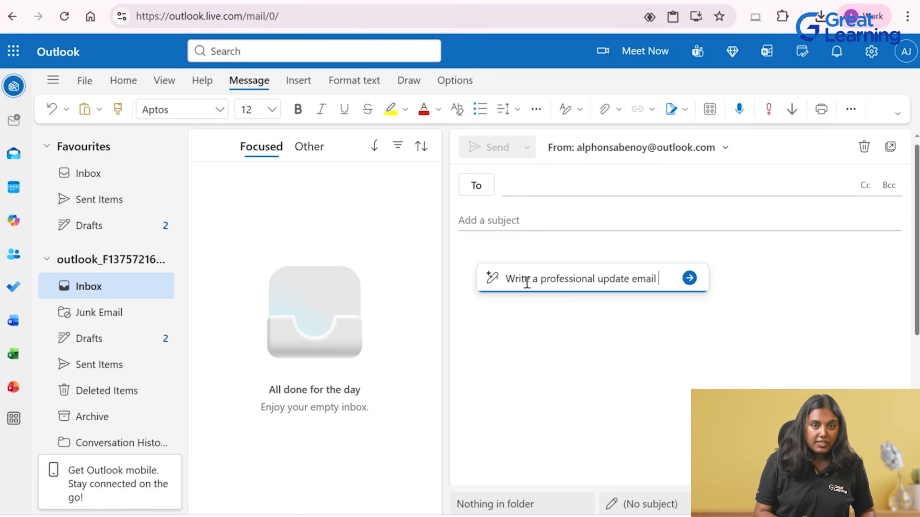
pyautogui.write('summar')
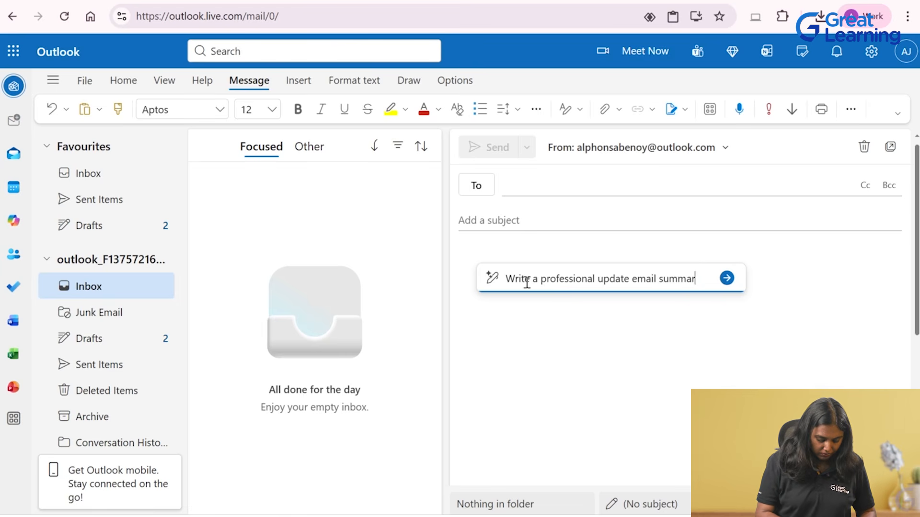
pyautogui.write('izing the sak')
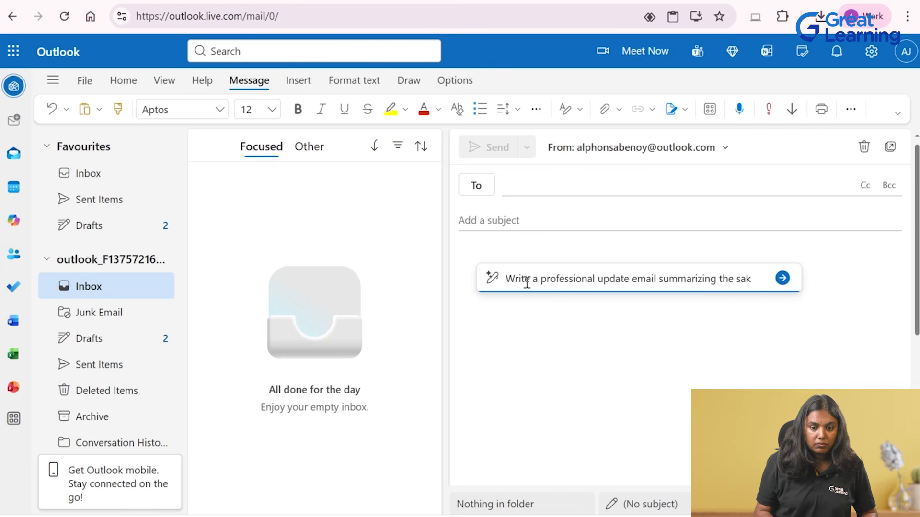
pyautogui.press('BackSpace')
pyautogui.write('les ')
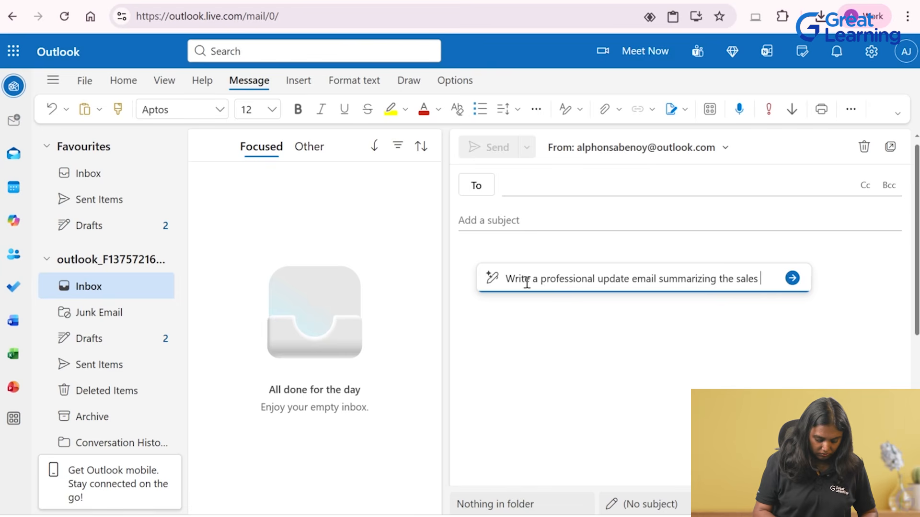
pyautogui.write('pitch progress')
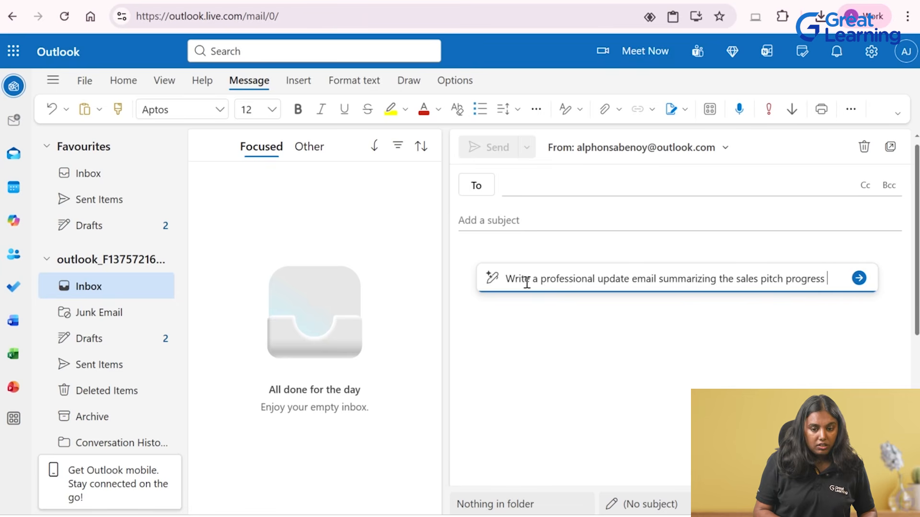
pyautogui.write(' and next ast')
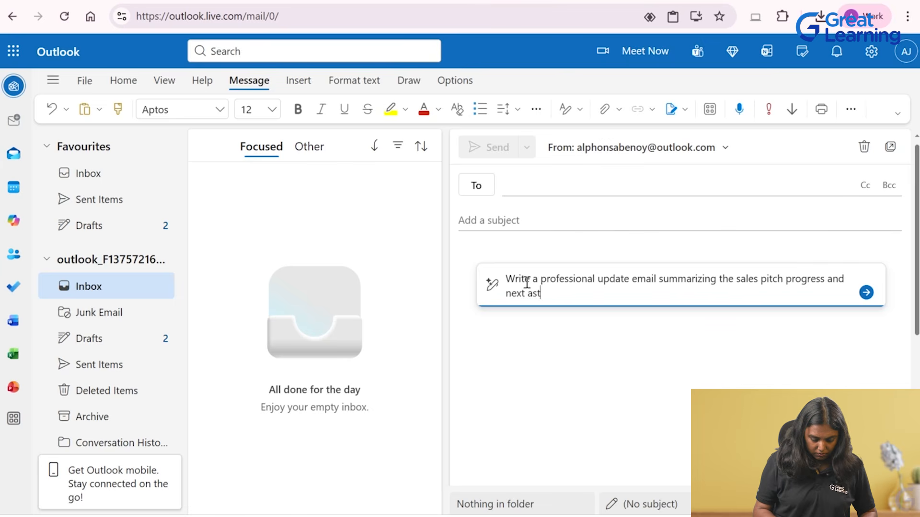
pyautogui.press('BackSpace')
pyautogui.press('BackSpace')
pyautogui.press('BackSpace')
pyautogui.write('steps:')
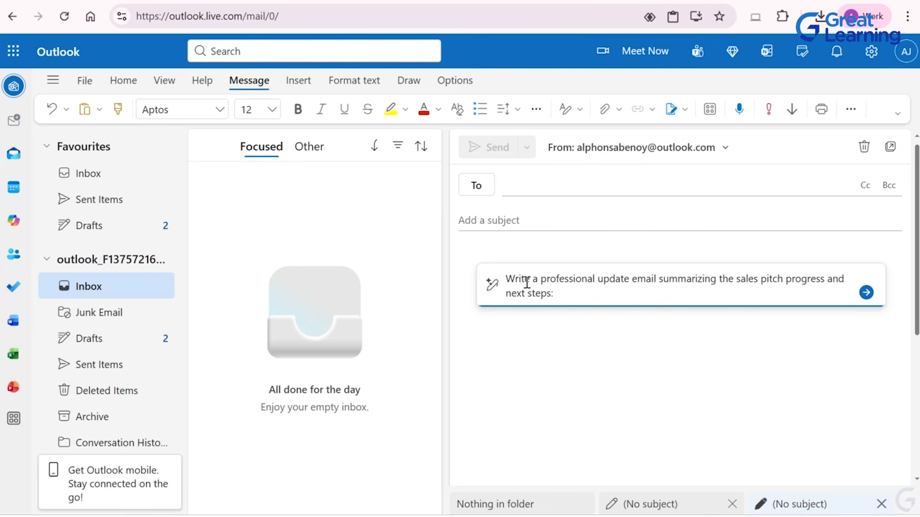
pyautogui.press('Return')
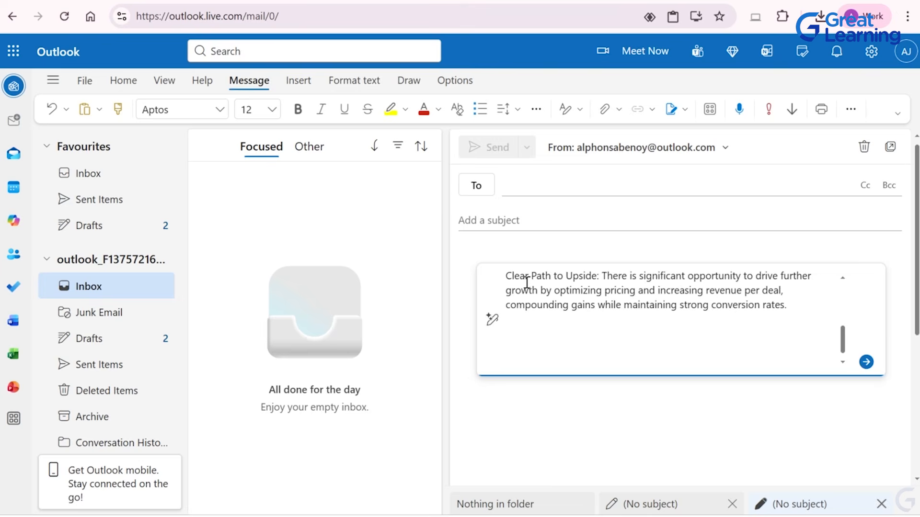
pyautogui.press('Return')
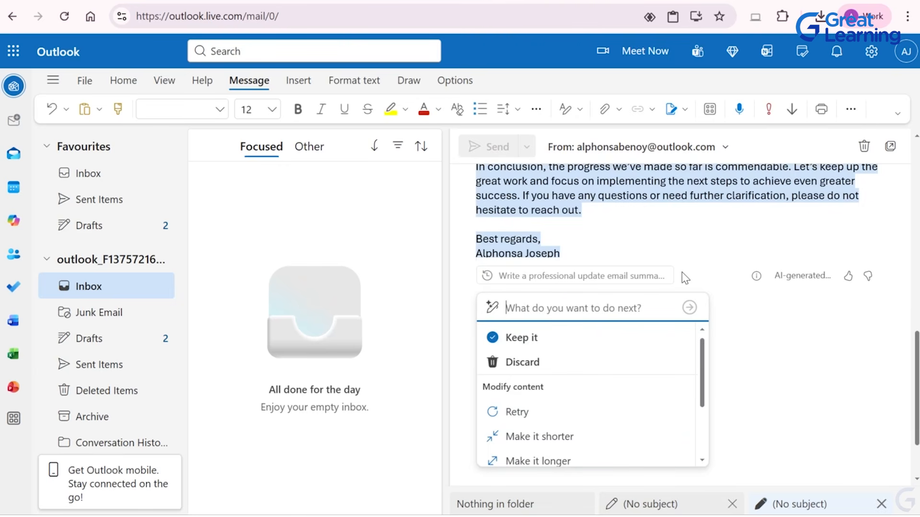
# Step: Keep Copilot's drafted update email and read it through to the signature
pyautogui.click(524, 338)
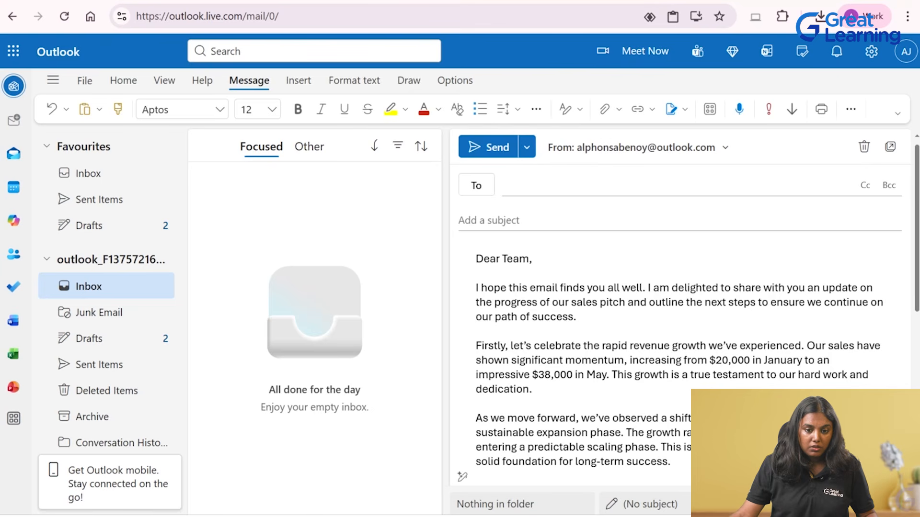
pyautogui.scroll(-3, 910, 274)
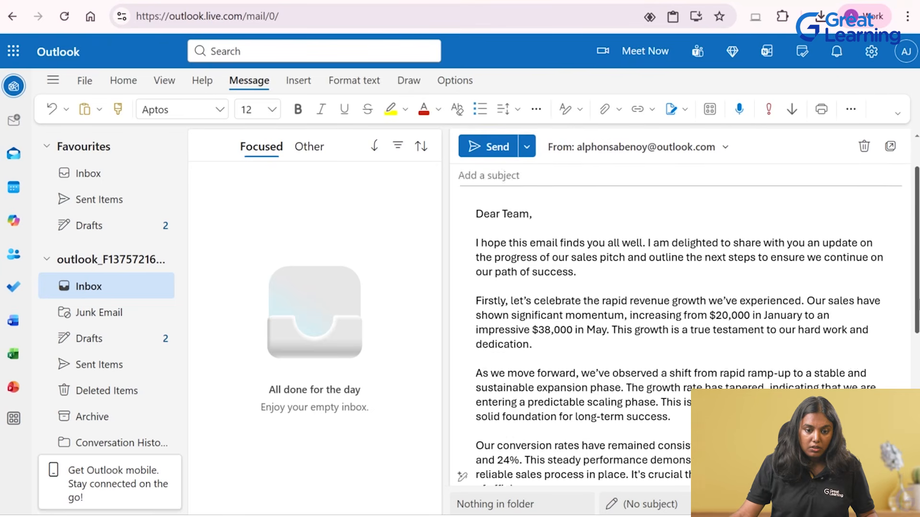
pyautogui.scroll(-1, 671, 312)
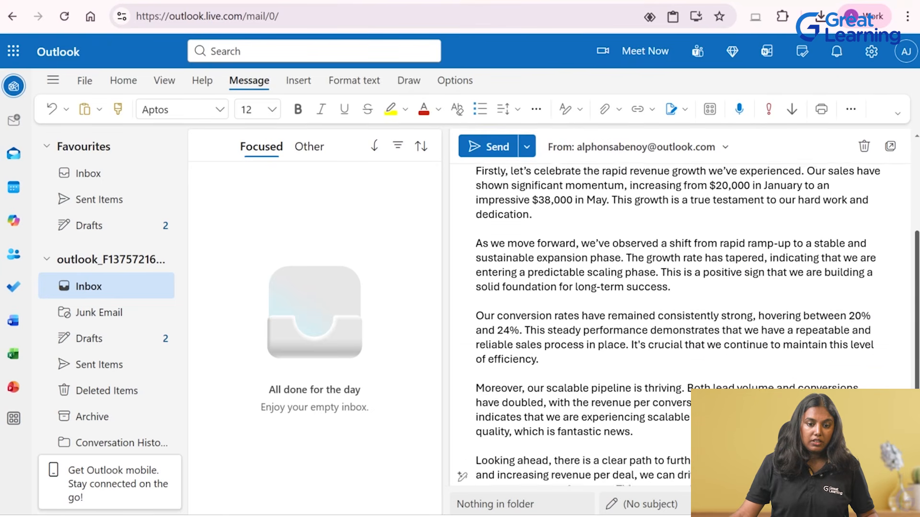
pyautogui.scroll(-1, 670, 325)
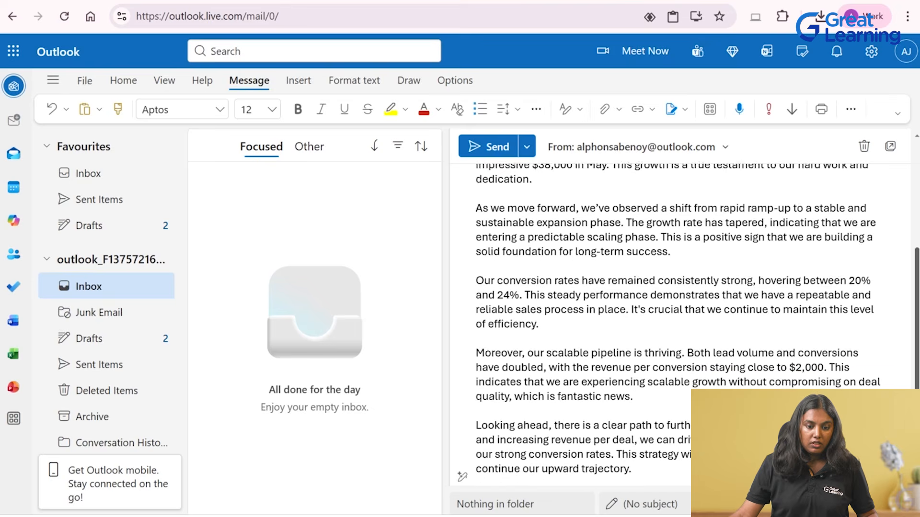
pyautogui.scroll(-2, 670, 326)
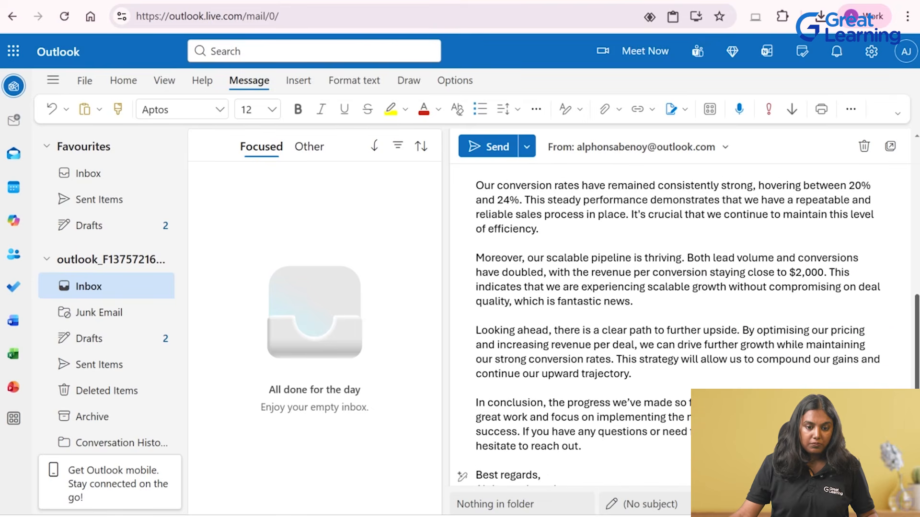
pyautogui.scroll(-1, 670, 326)
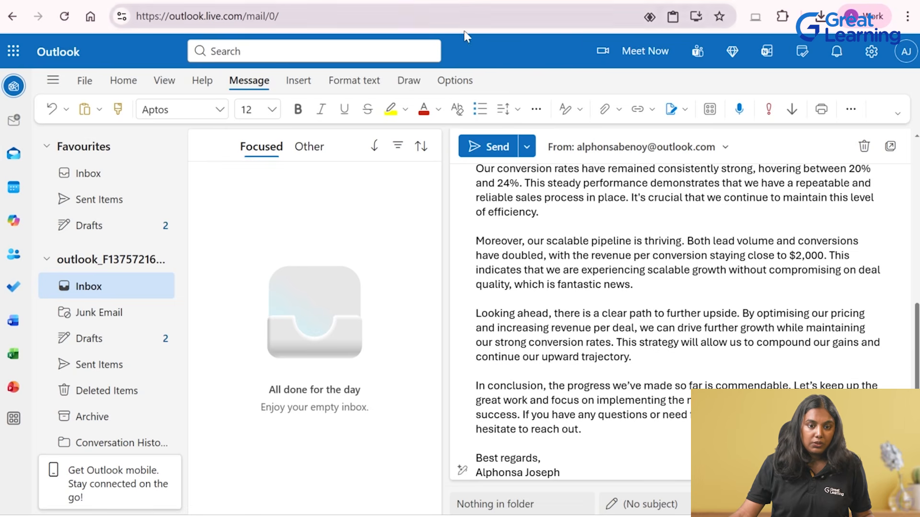
# Step: Switch to the BlueWave-Sales Pitch Word document, look at its export formats such as PDF and ODT, and close the options without exporting
pyautogui.click(608, 2)
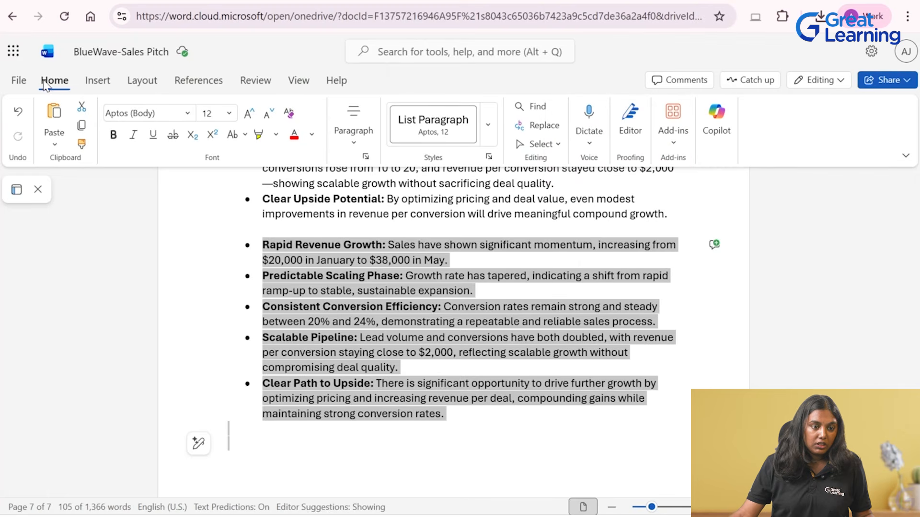
pyautogui.click(19, 81)
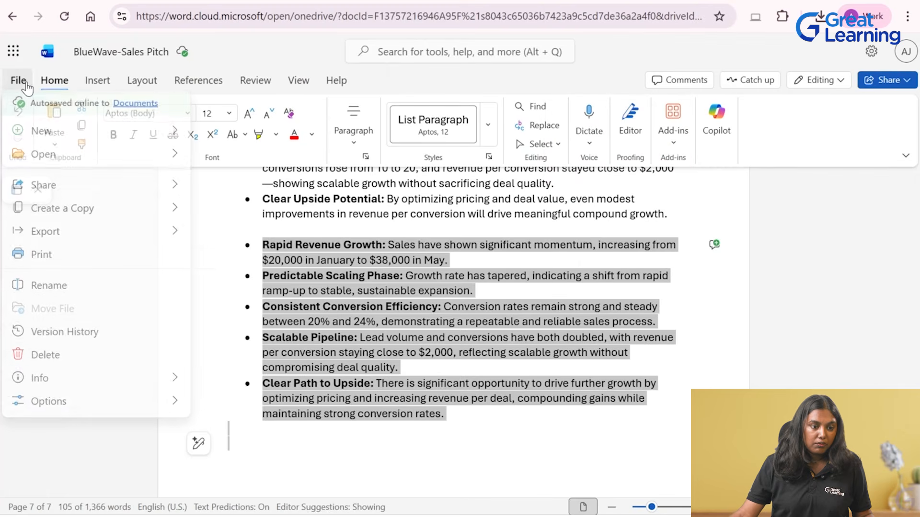
pyautogui.click(62, 232)
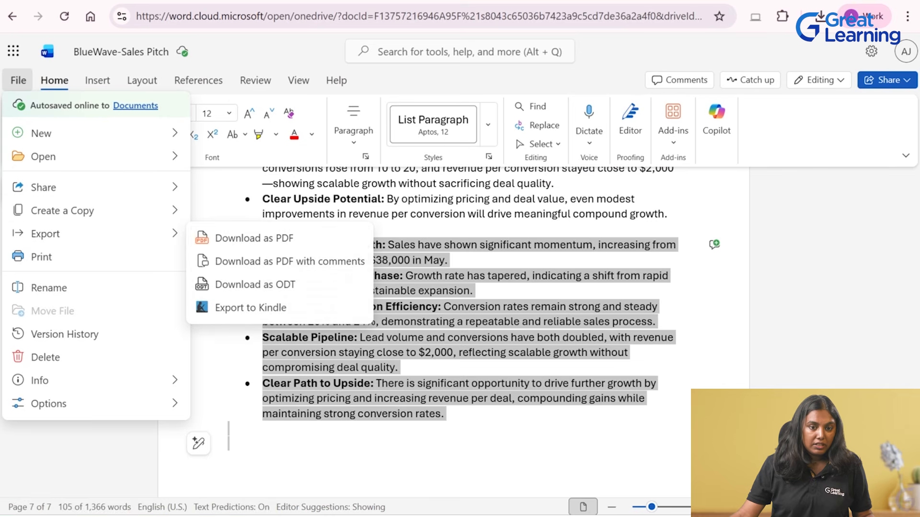
pyautogui.click(628, 1)
pyautogui.click(19, 81)
pyautogui.click(61, 234)
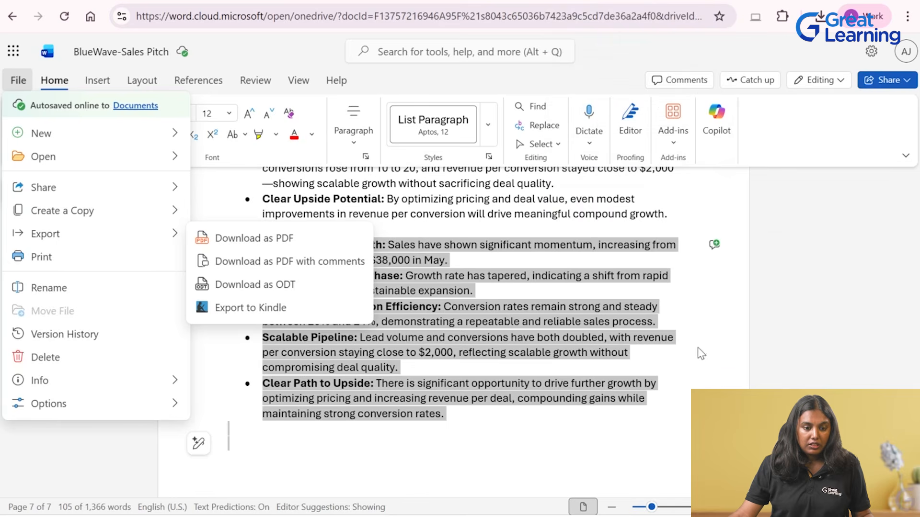
pyautogui.click(312, 482)
pyautogui.click(335, 436)
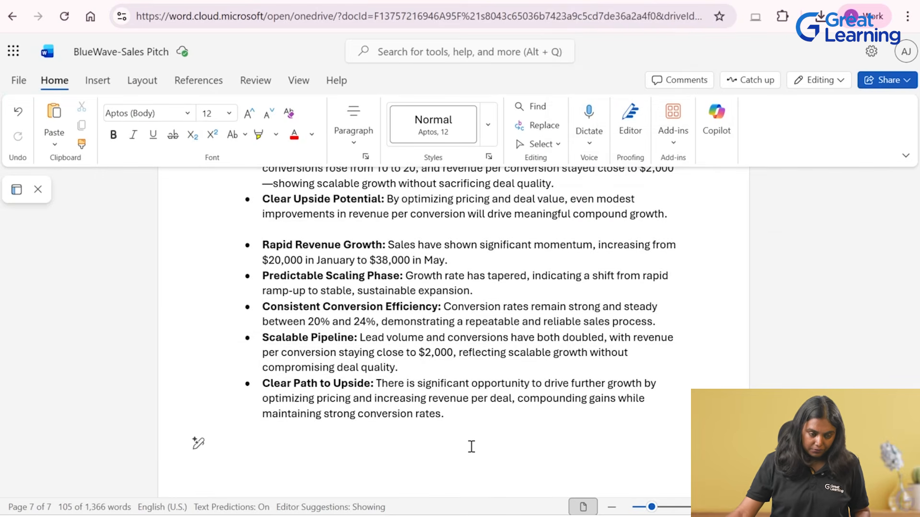
# Step: Below the last bullet list, have Copilot "Create a 100 word executive summary for this Bluewave Sales pitch" and keep the drafted paragraph
pyautogui.click(198, 442)
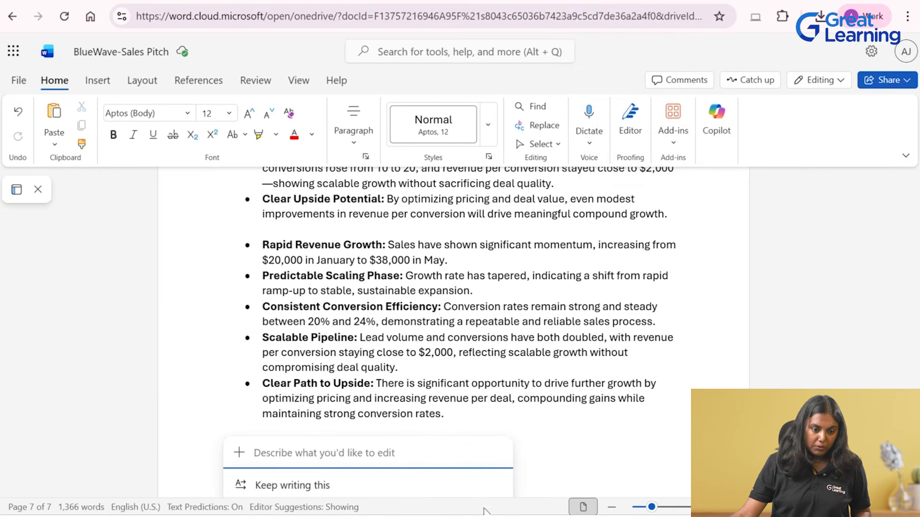
pyautogui.write('Cr')
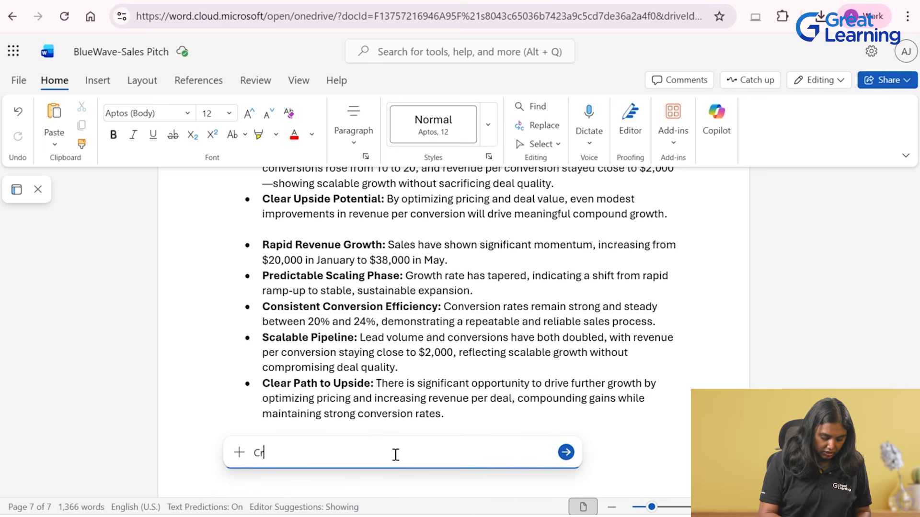
pyautogui.write('eate a 100')
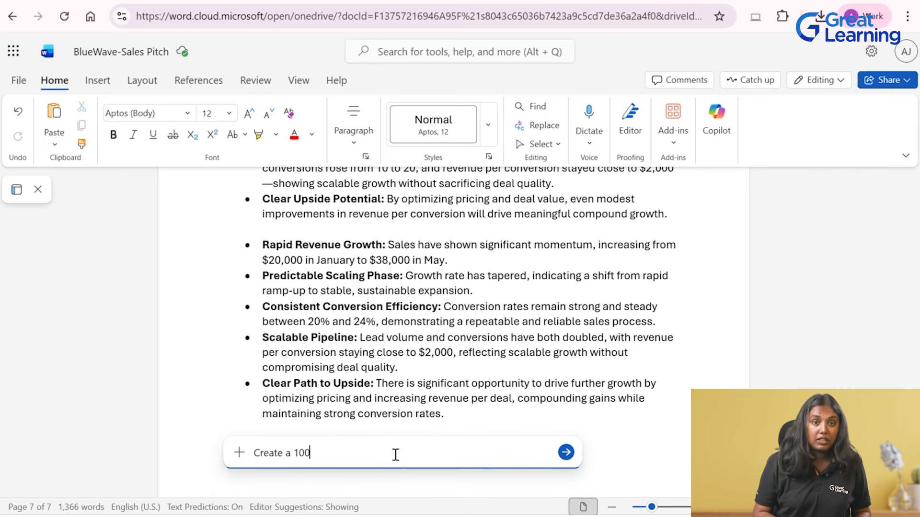
pyautogui.write(' word executive summary')
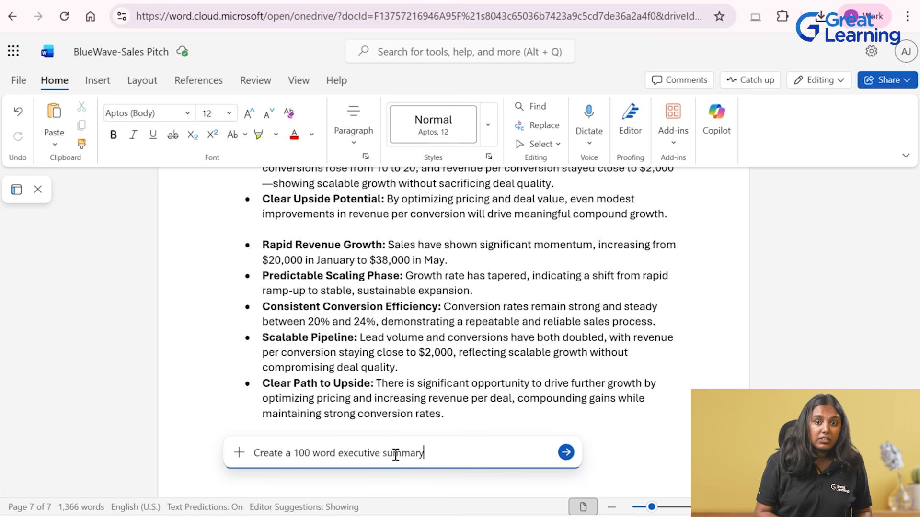
pyautogui.write(' for this Bluewave Sal')
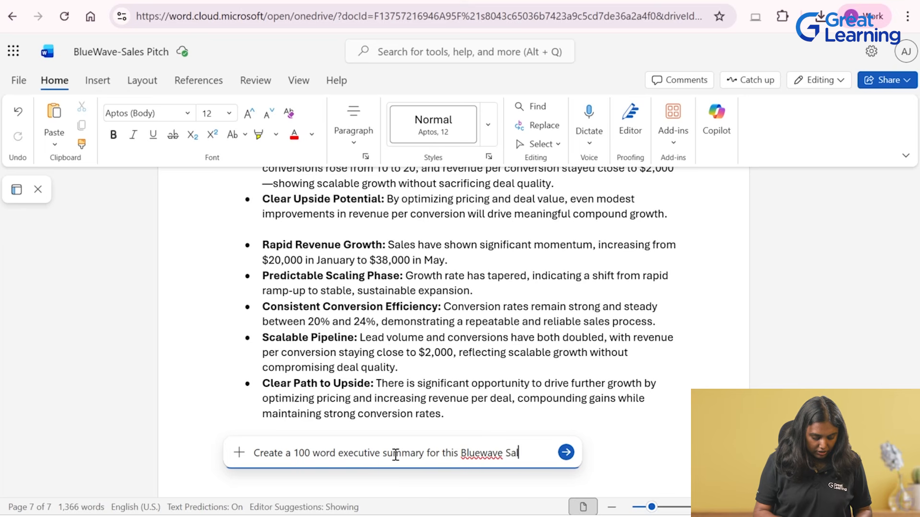
pyautogui.write('es pitch')
pyautogui.press('Return')
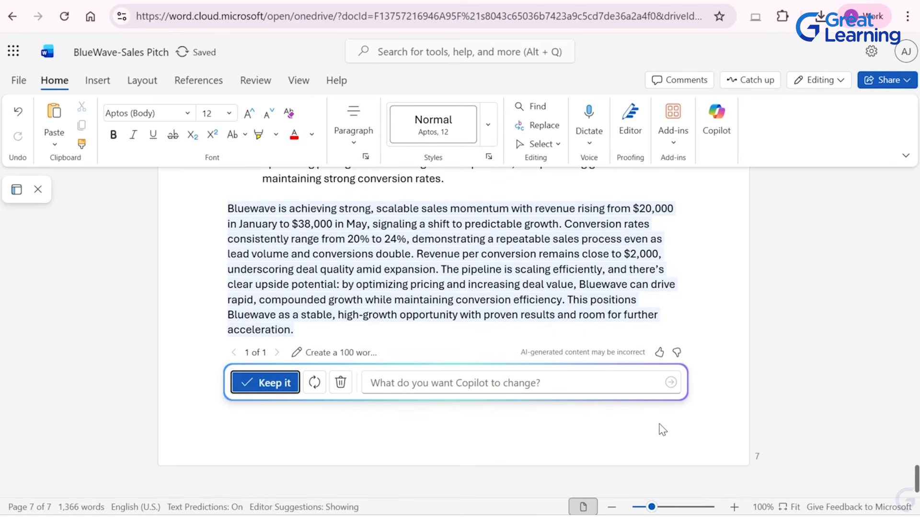
pyautogui.click(272, 385)
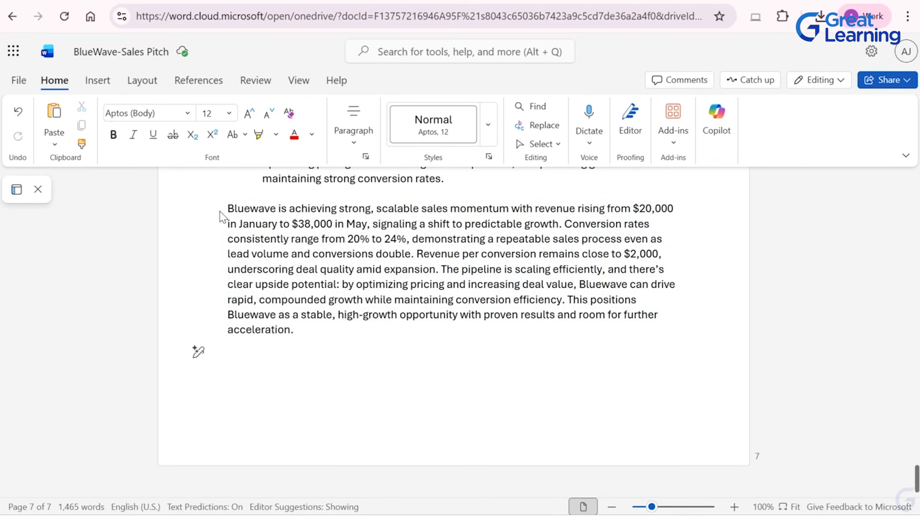